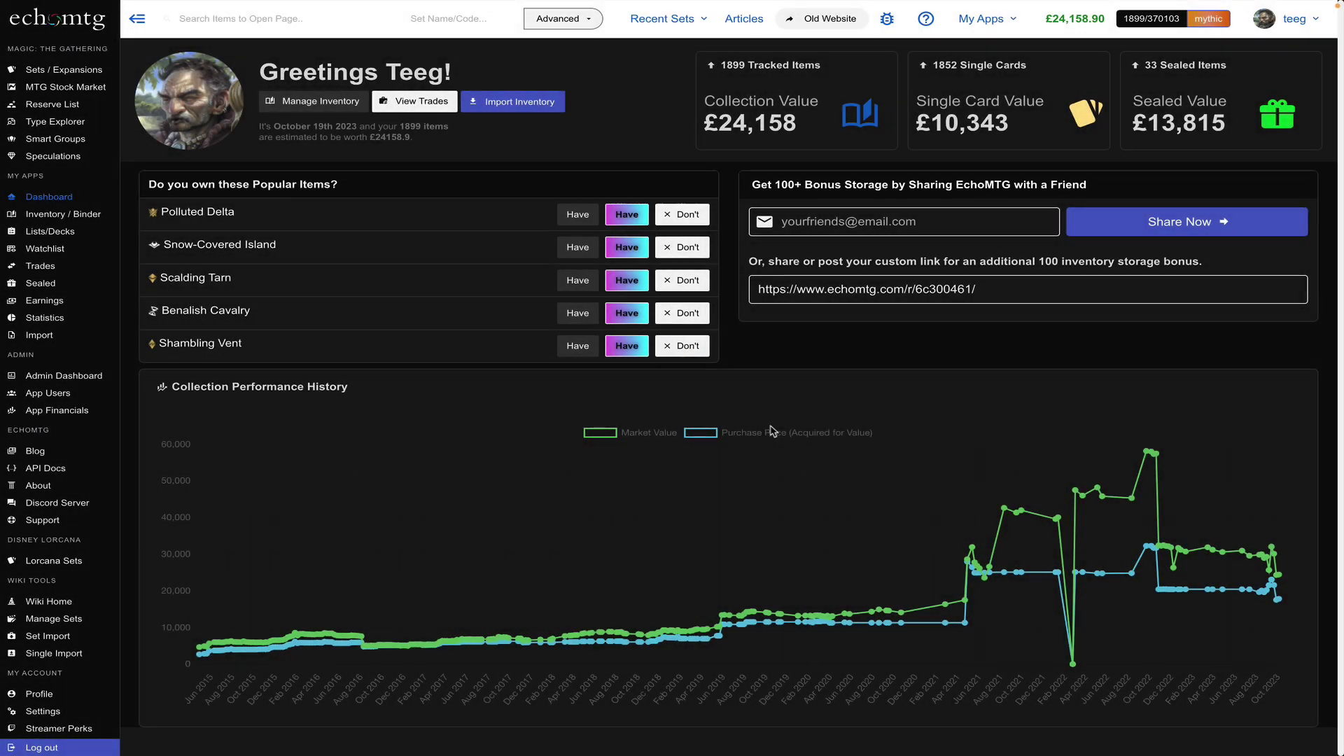
Open the inventory and search the Quick Add items for "snapcaster".
click(85, 219)
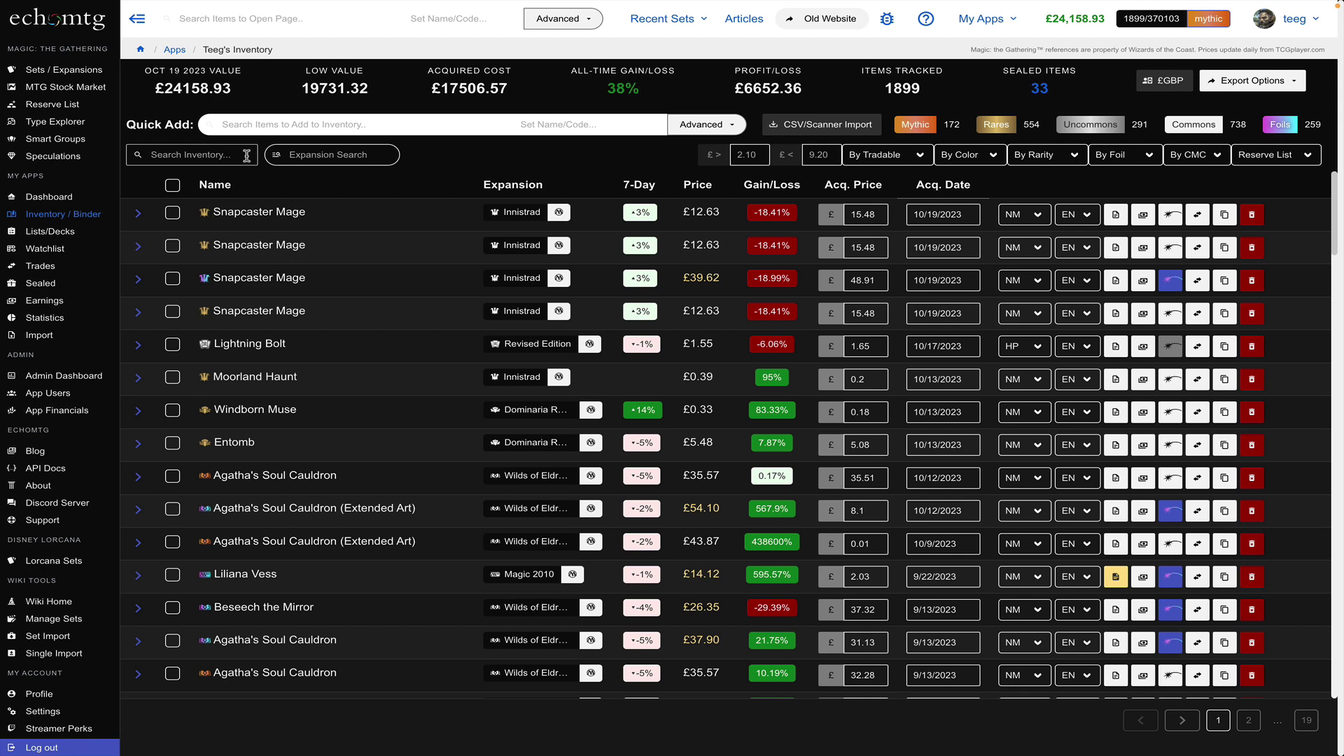
click(263, 128)
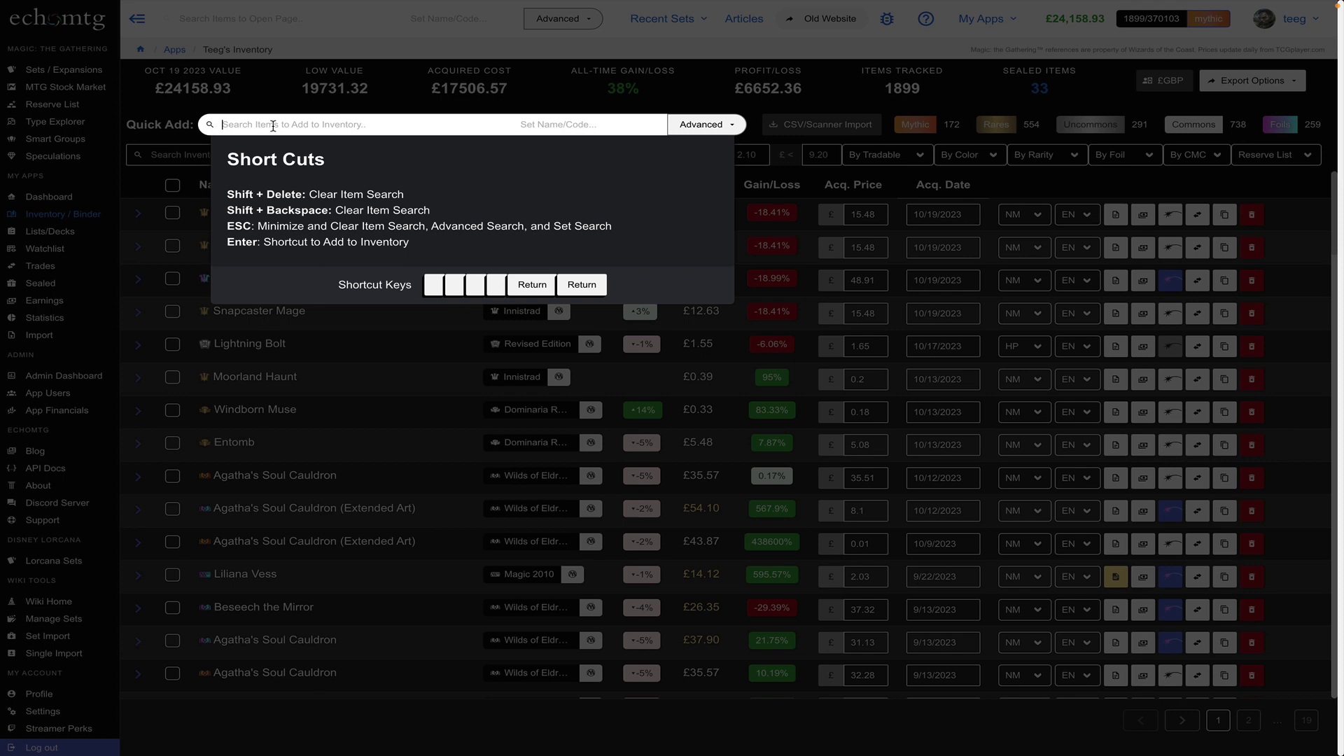
text(snapcaster)
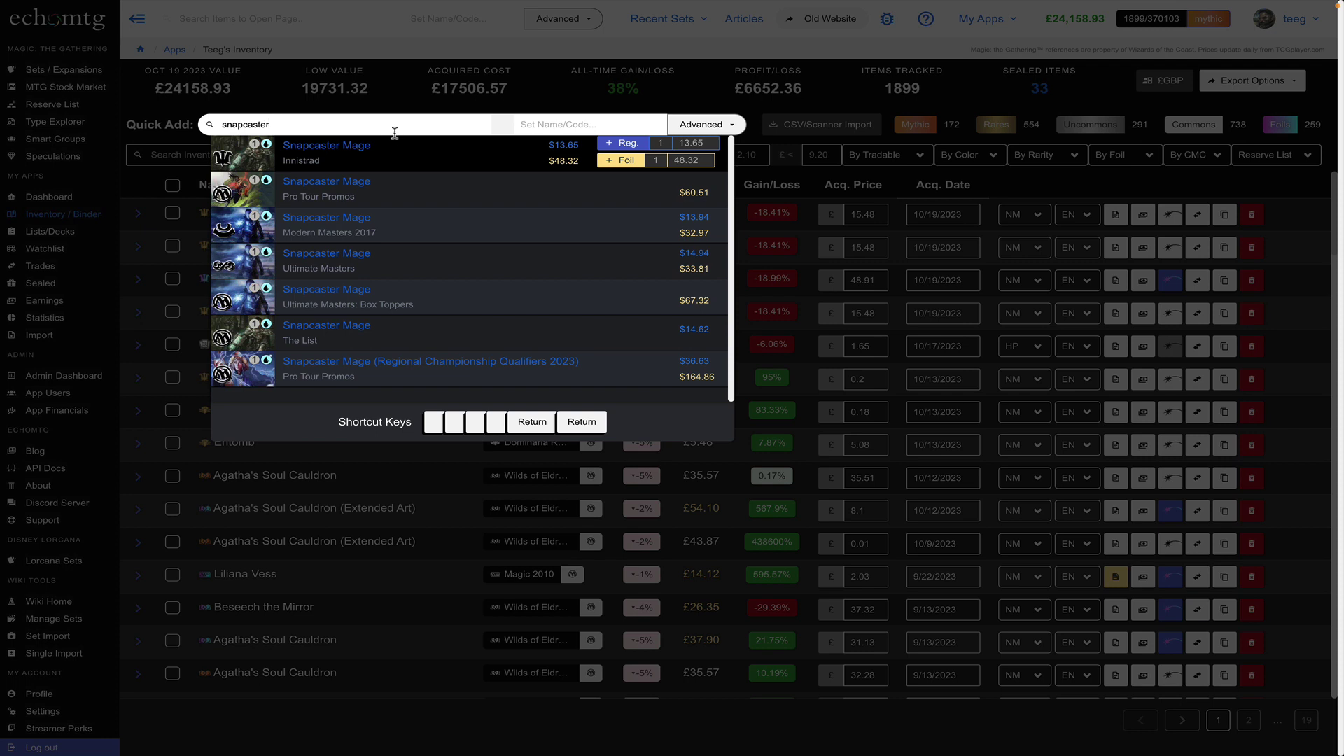
Add one foil Snapcaster Mage from Pro Tour Promos to the inventory using the Quick Add results.
key(Down)
key(Down)
key(Down)
key(Down)
key(Up)
key(Up)
key(Up)
key(Up)
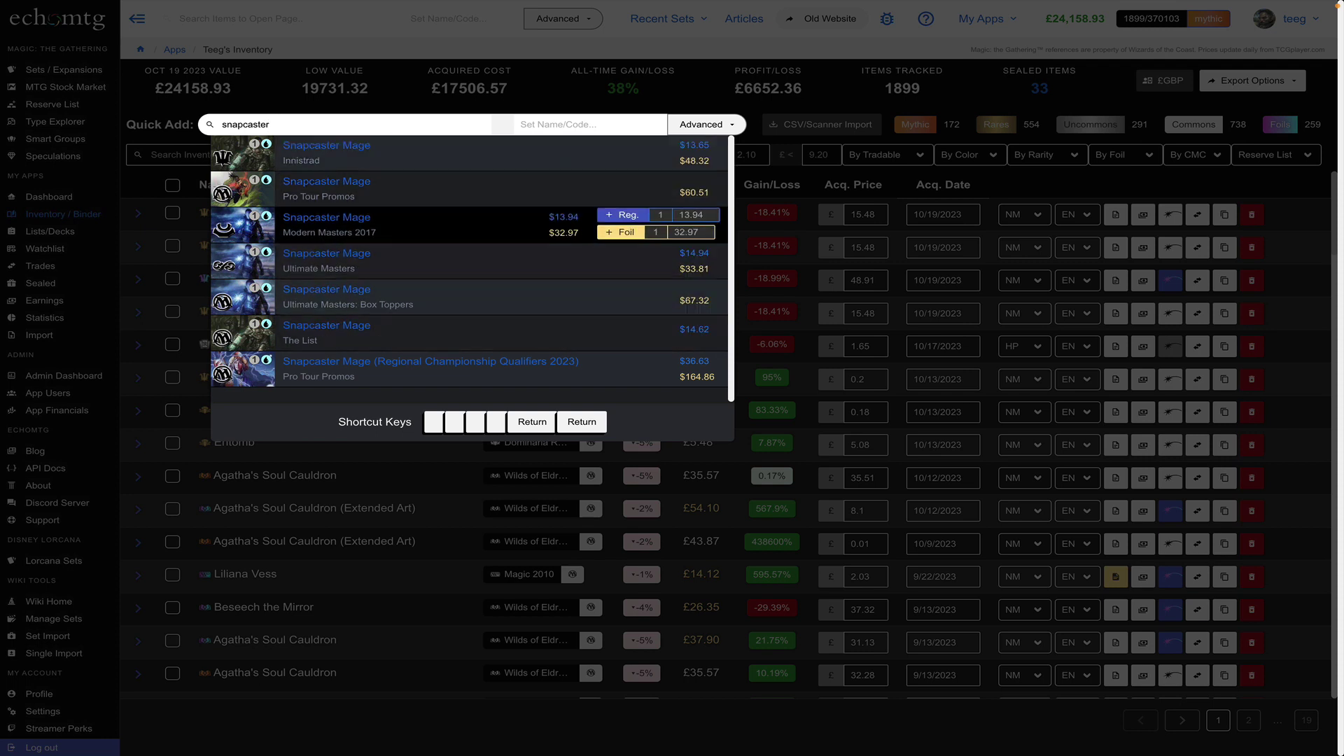
key(Down)
key(Down)
key(Down)
key(Down)
key(Up)
key(Up)
key(Up)
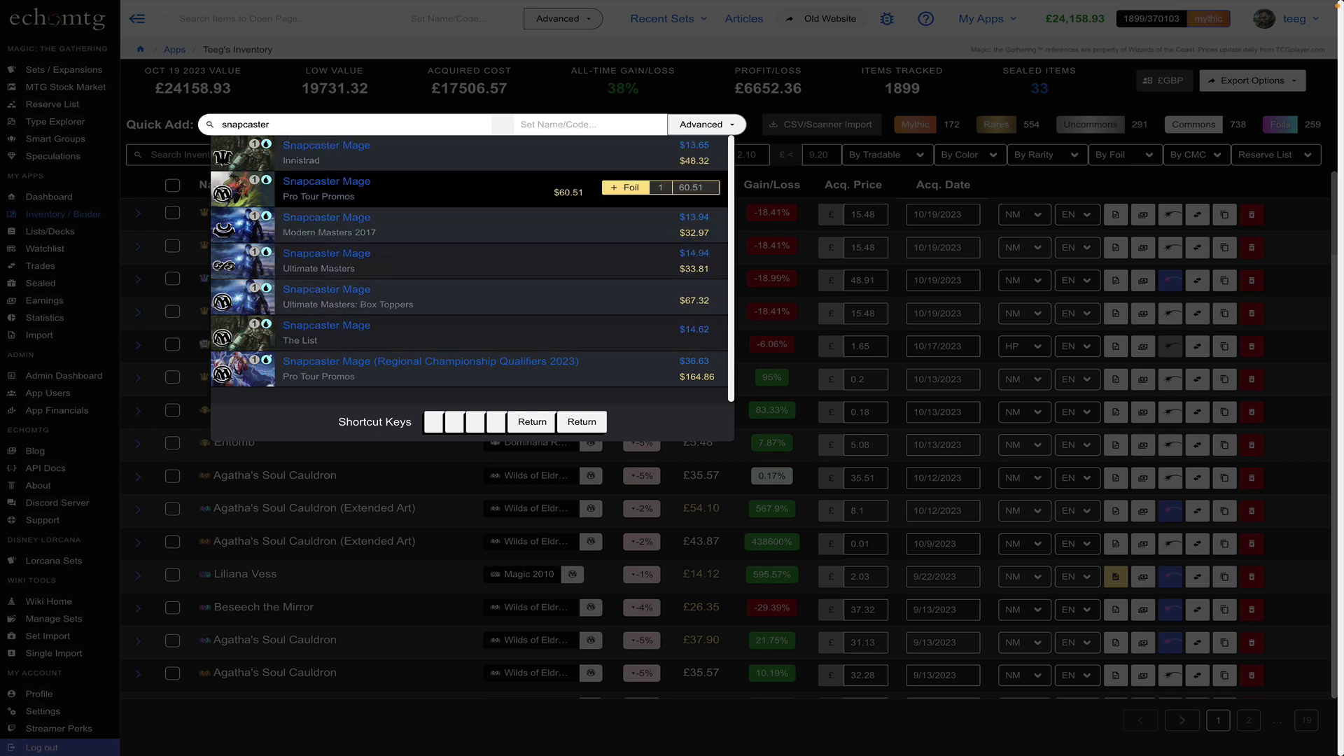
key(Up)
key(Down)
key(Down)
key(Up)
key(Down)
key(Down)
key(Down)
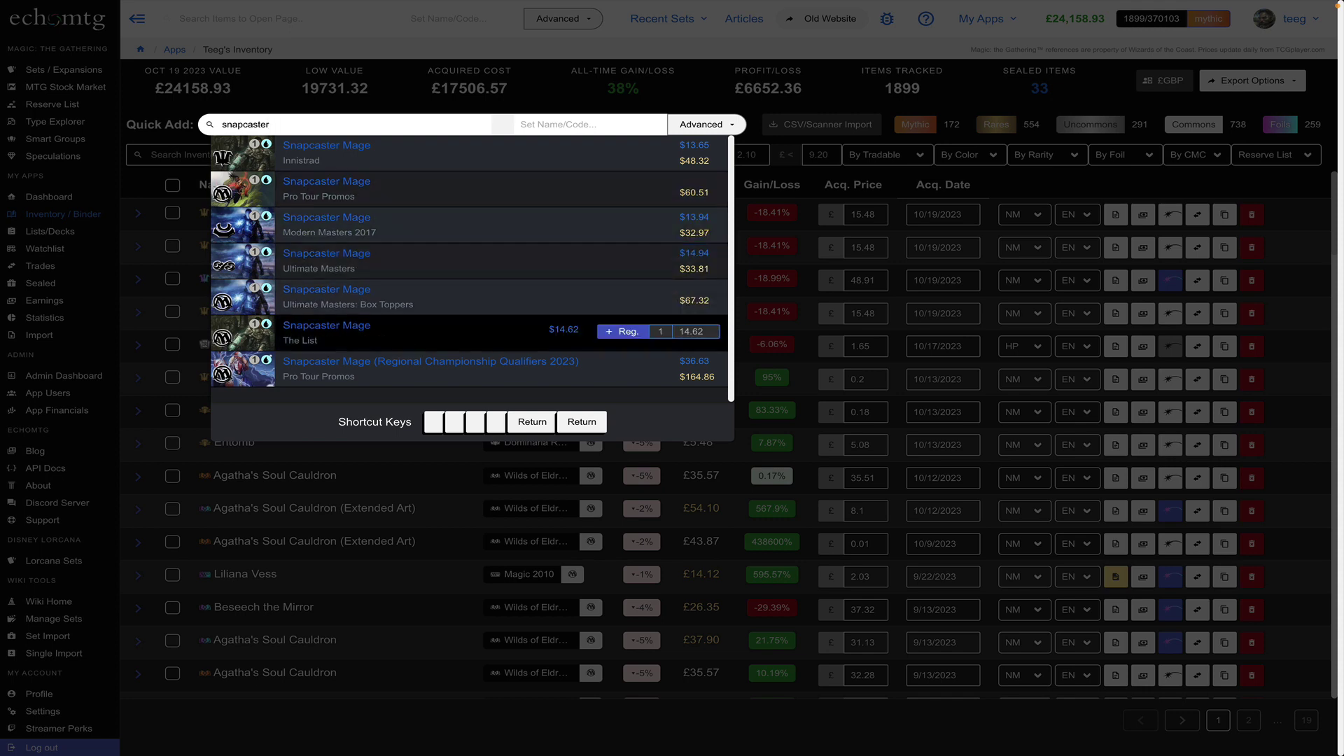
key(Down)
key(Down)
key(Up)
key(Up)
key(Up)
key(Up)
key(Up)
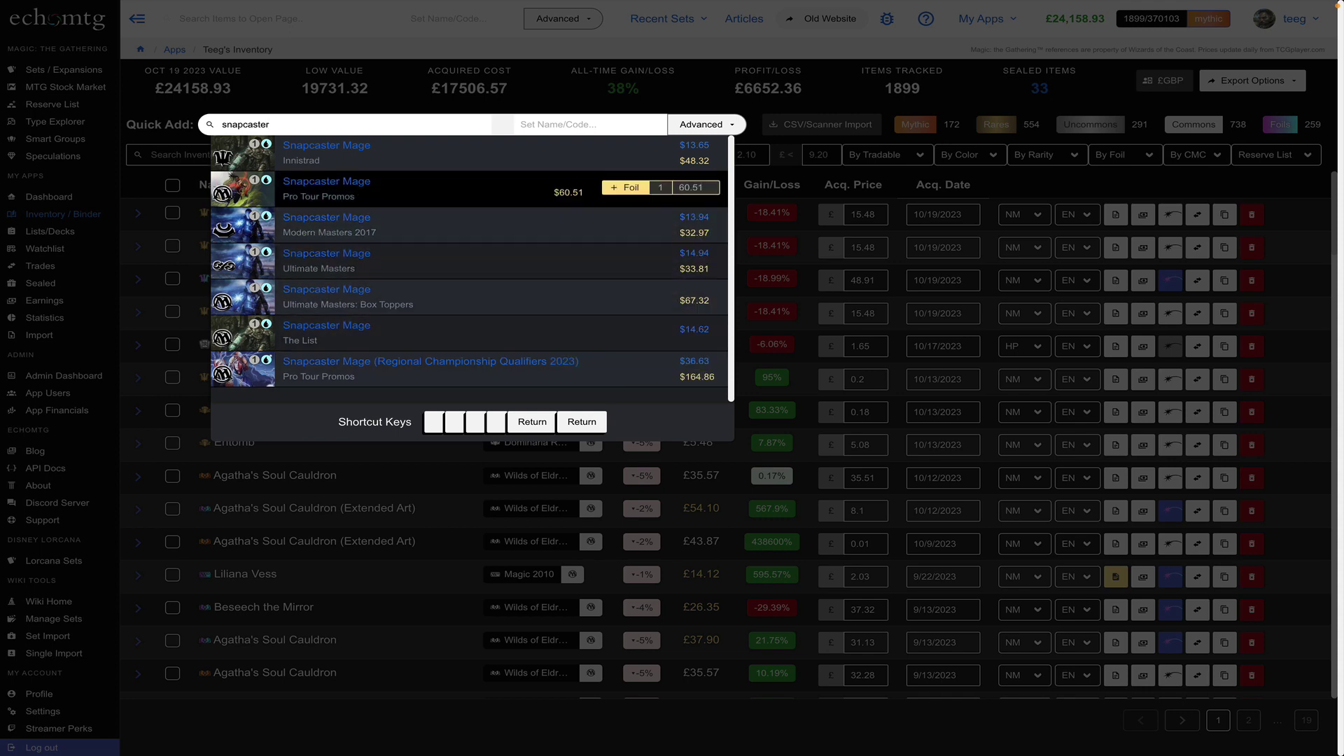
key(Return)
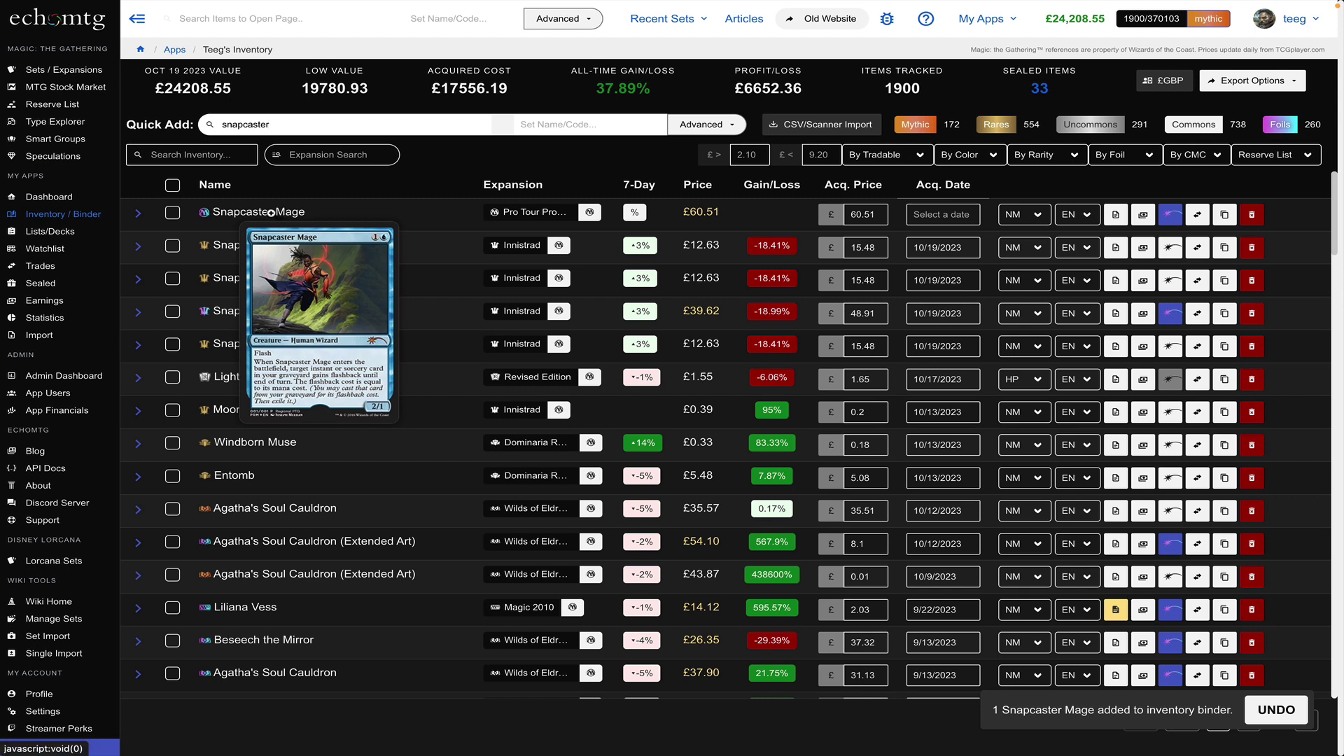
Reopen the Quick Add results for "snapcaster" and look through the available printings.
click(332, 127)
key(Down)
key(Down)
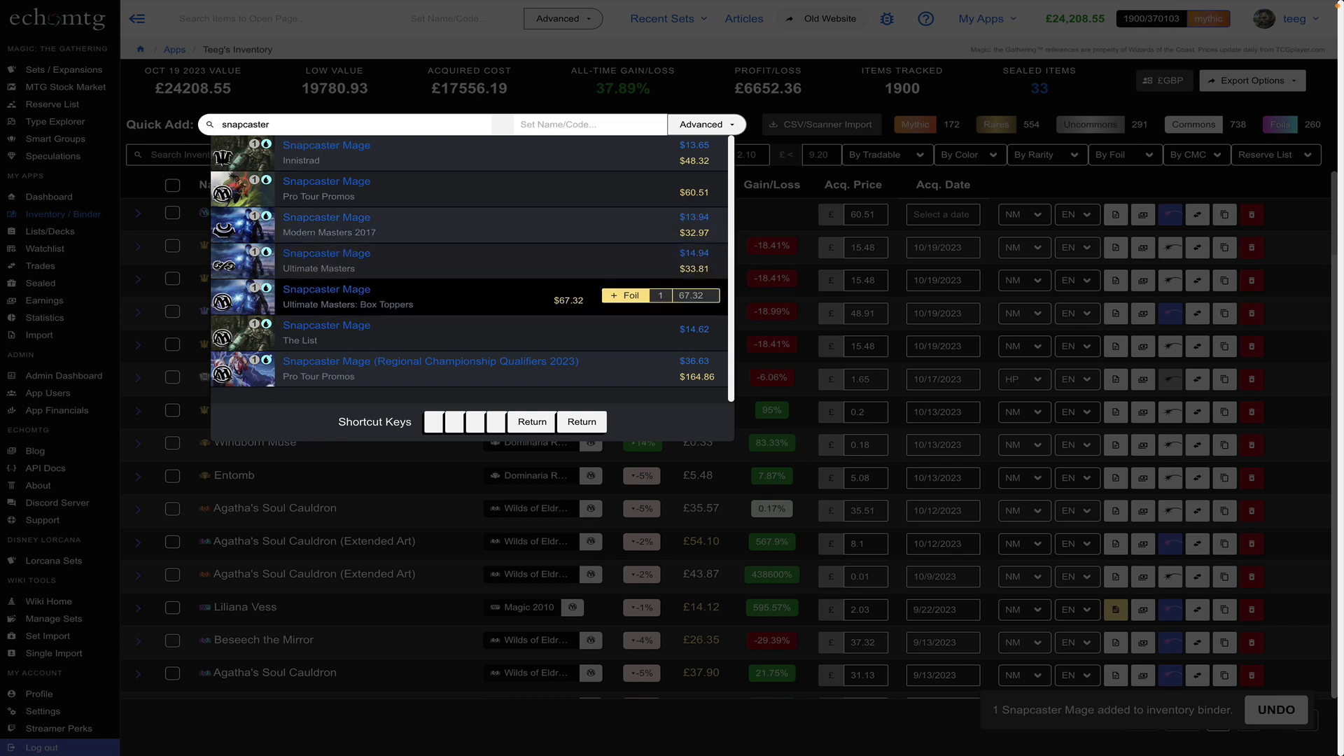
key(Up)
key(Up)
key(Up)
key(Up)
key(Down)
key(Down)
key(Down)
key(Down)
key(Up)
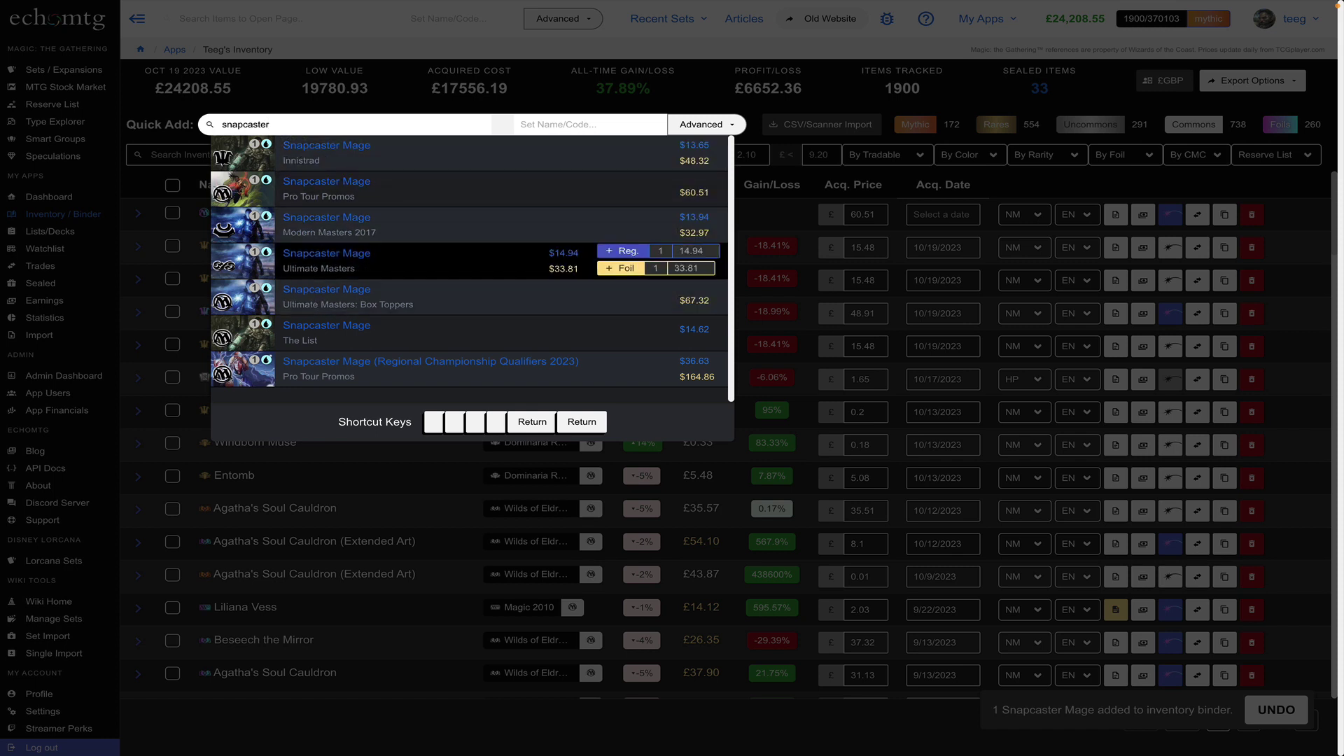
key(Up)
key(Up)
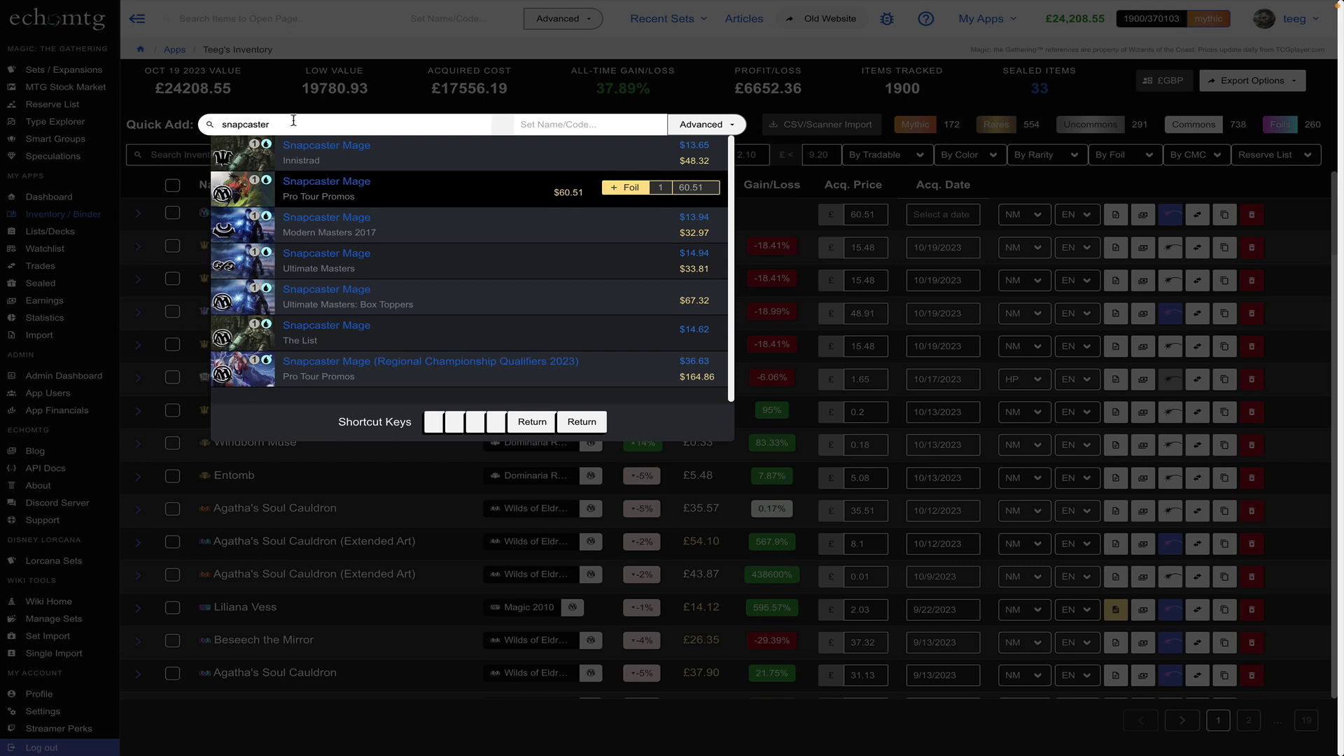
Clear the Quick Add item search and filter by the set code ISD instead.
double_click(271, 120)
key(shift+Delete)
click(543, 124)
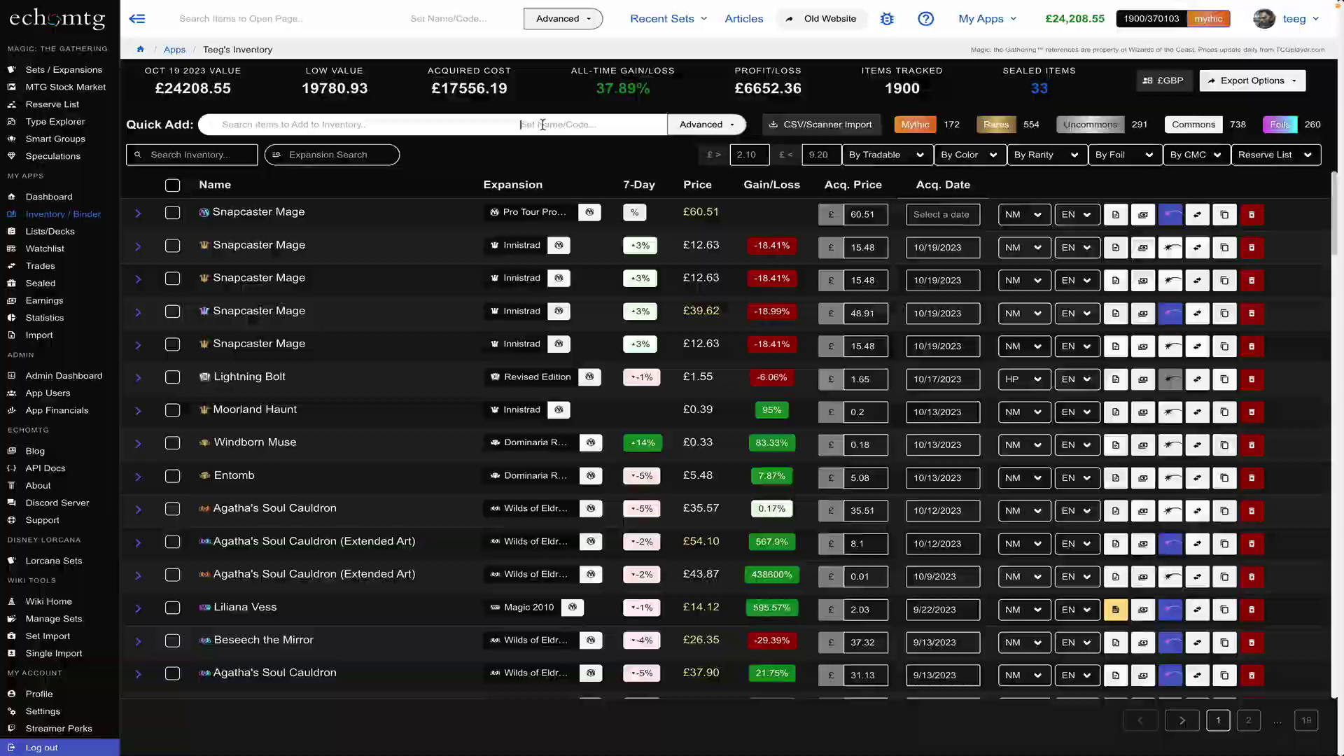
key(Return)
text(ISD)
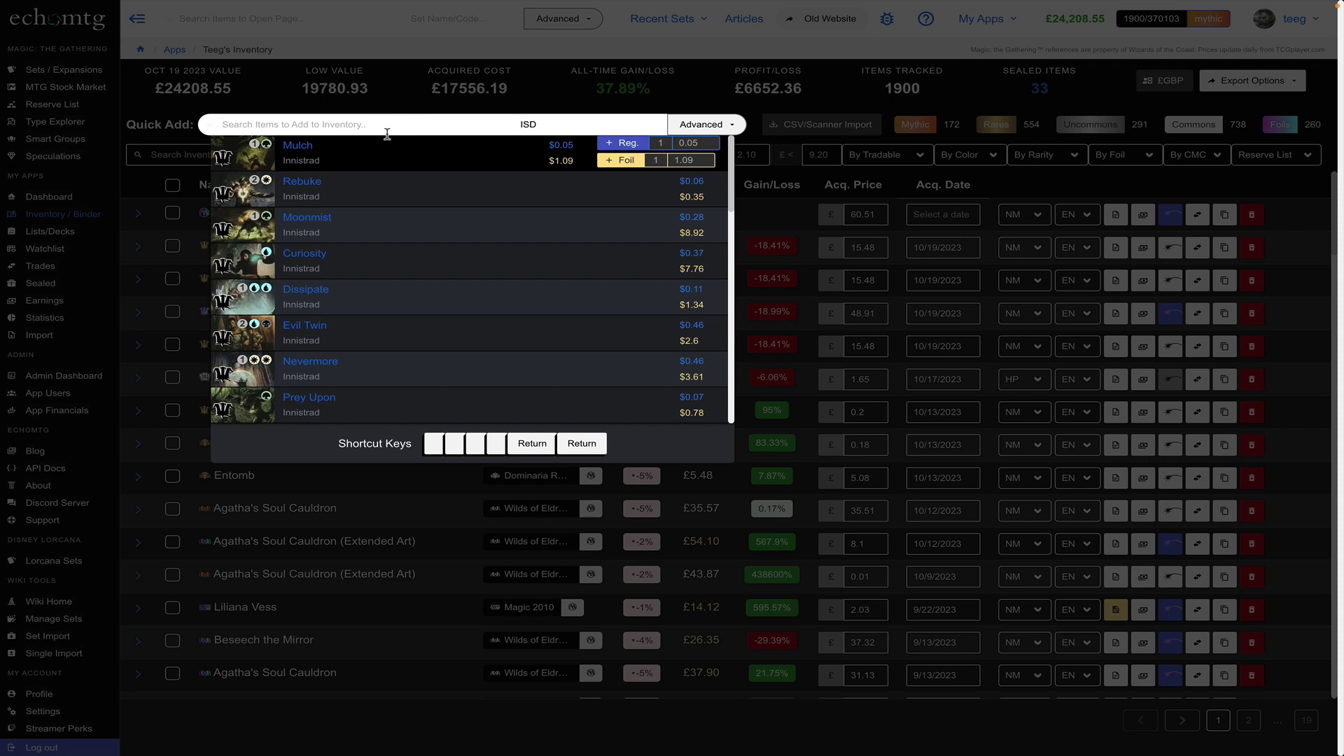
Browse up and down through the Innistrad cards in the Quick Add results.
key(Down)
key(Down)
key(Down)
key(Down)
key(Down)
key(Down)
key(Down)
key(Down)
key(Down)
key(Down)
key(Down)
key(Down)
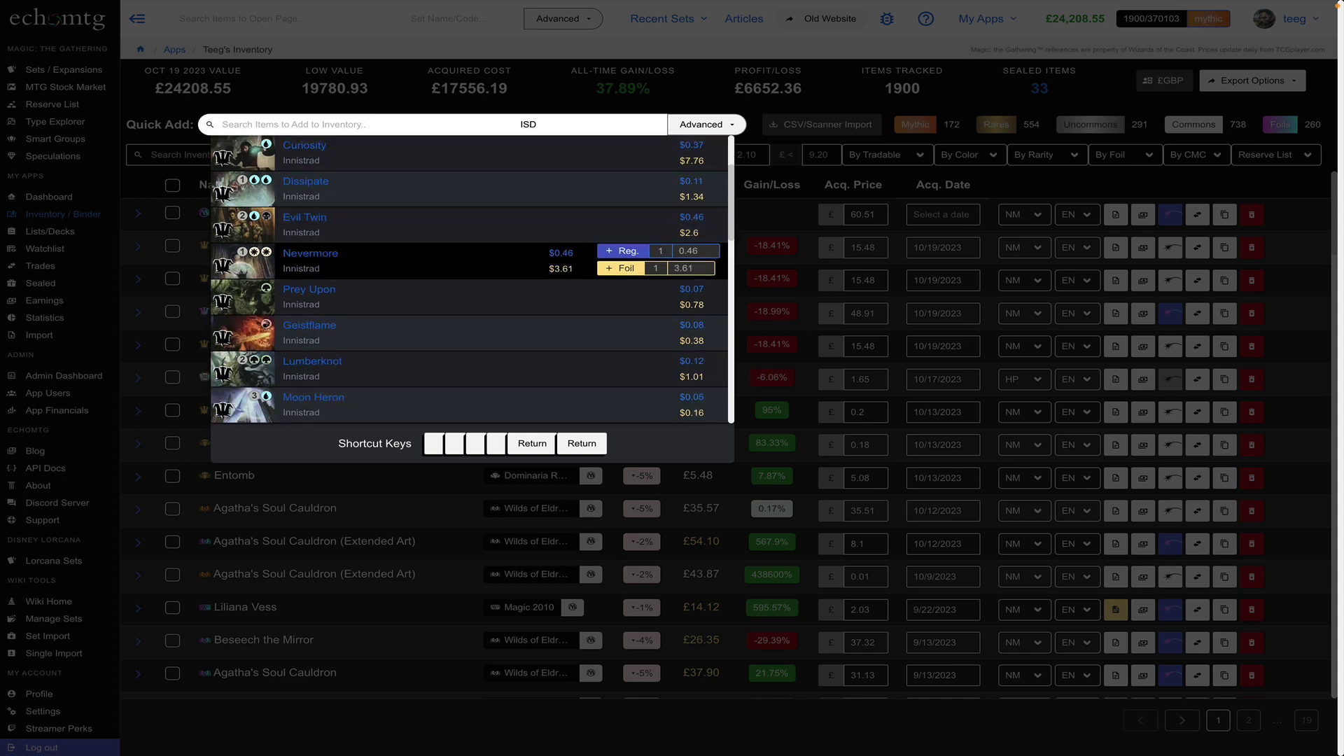
key(Up)
key(Up)
key(Up)
key(Up)
key(Up)
key(Up)
key(Up)
key(Up)
key(Up)
key(Up)
key(Up)
key(Up)
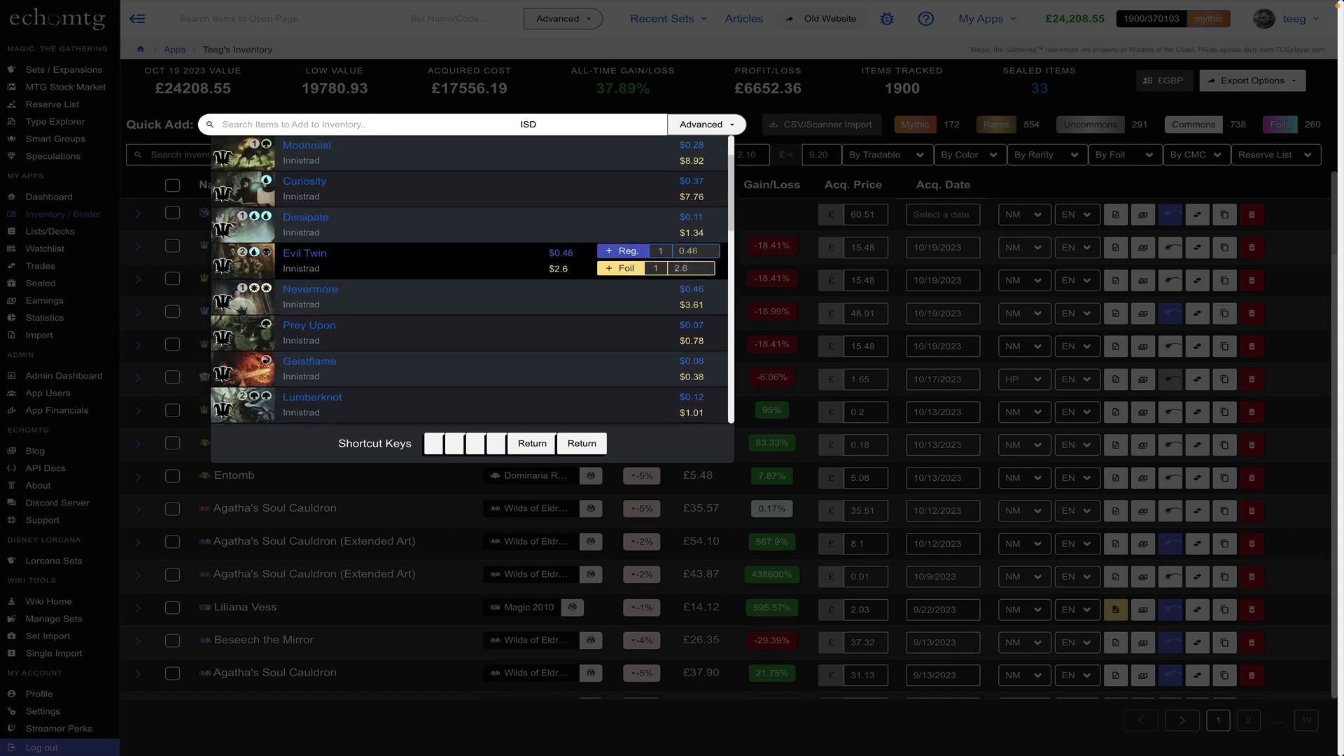
key(Down)
key(Down)
key(Down)
key(Up)
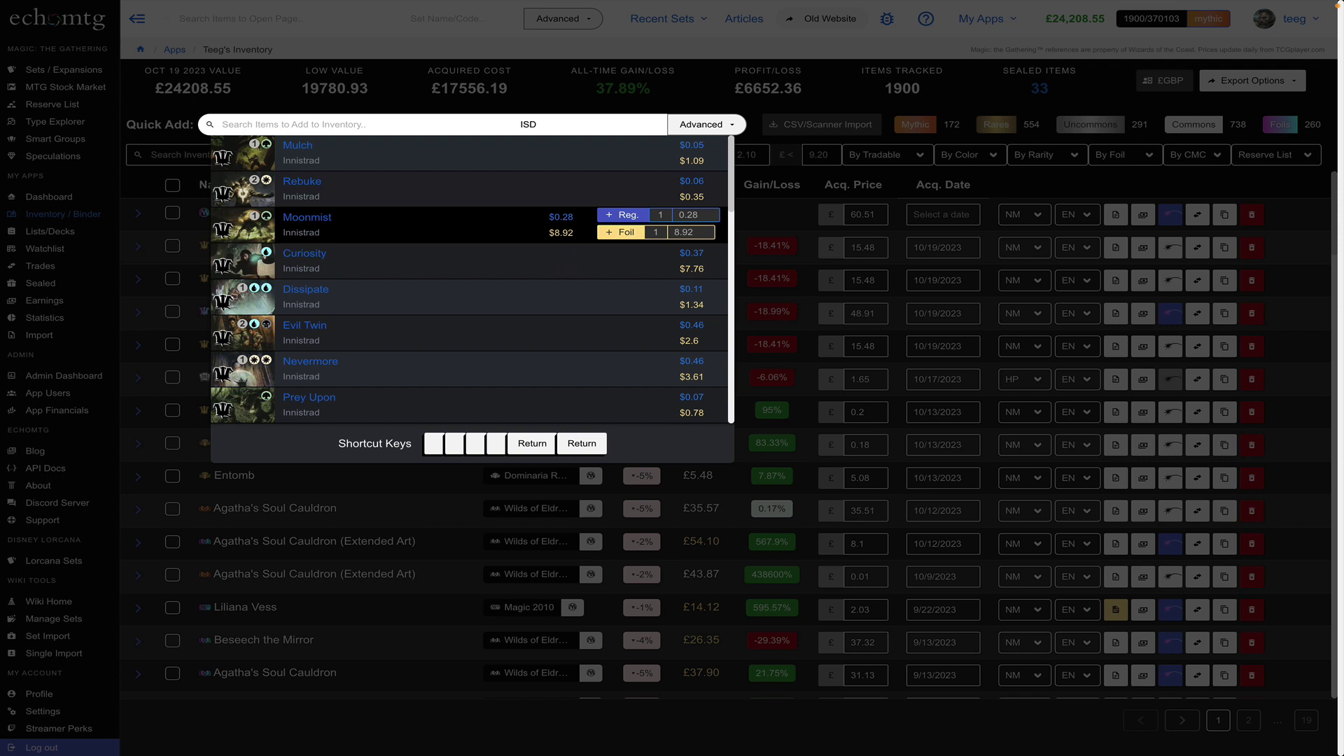
key(Up)
key(Up)
Try clearing the acquired price override in the advanced Quick Add options, and collapse those options.
click(712, 125)
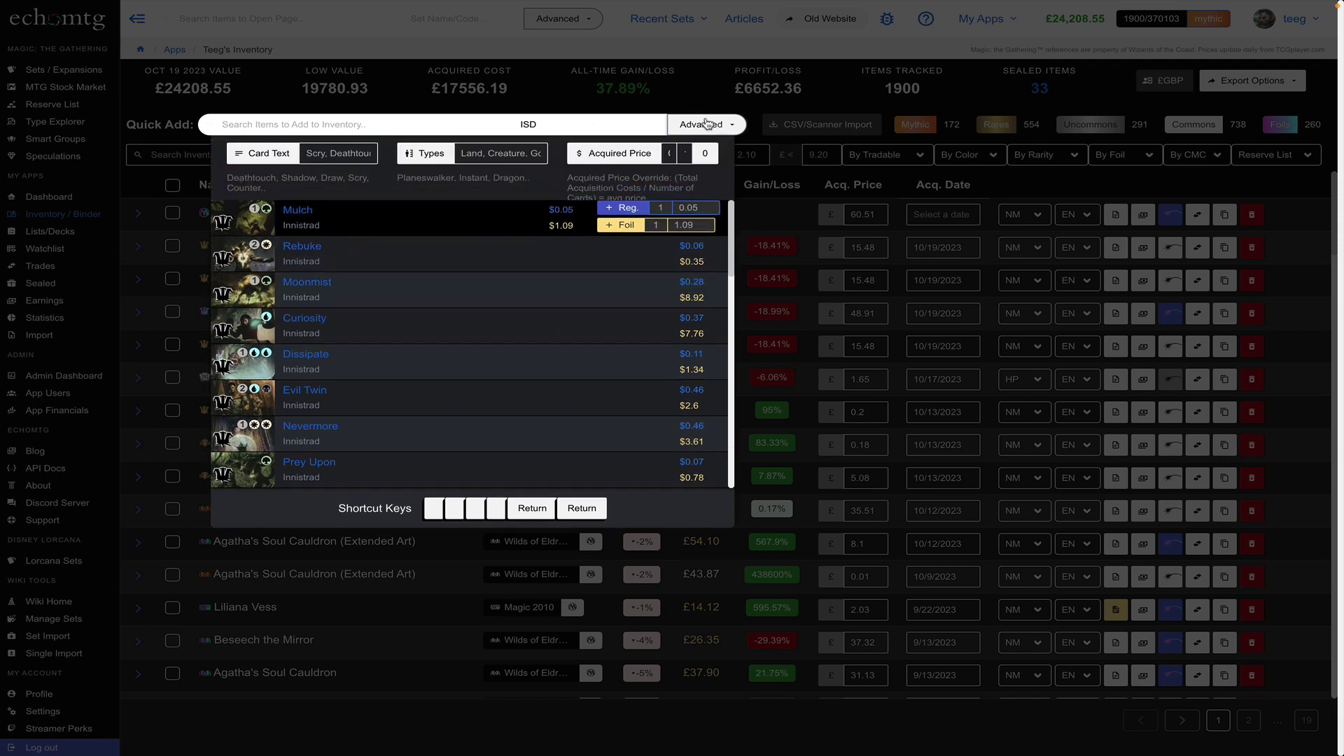
click(690, 161)
key(BackSpace)
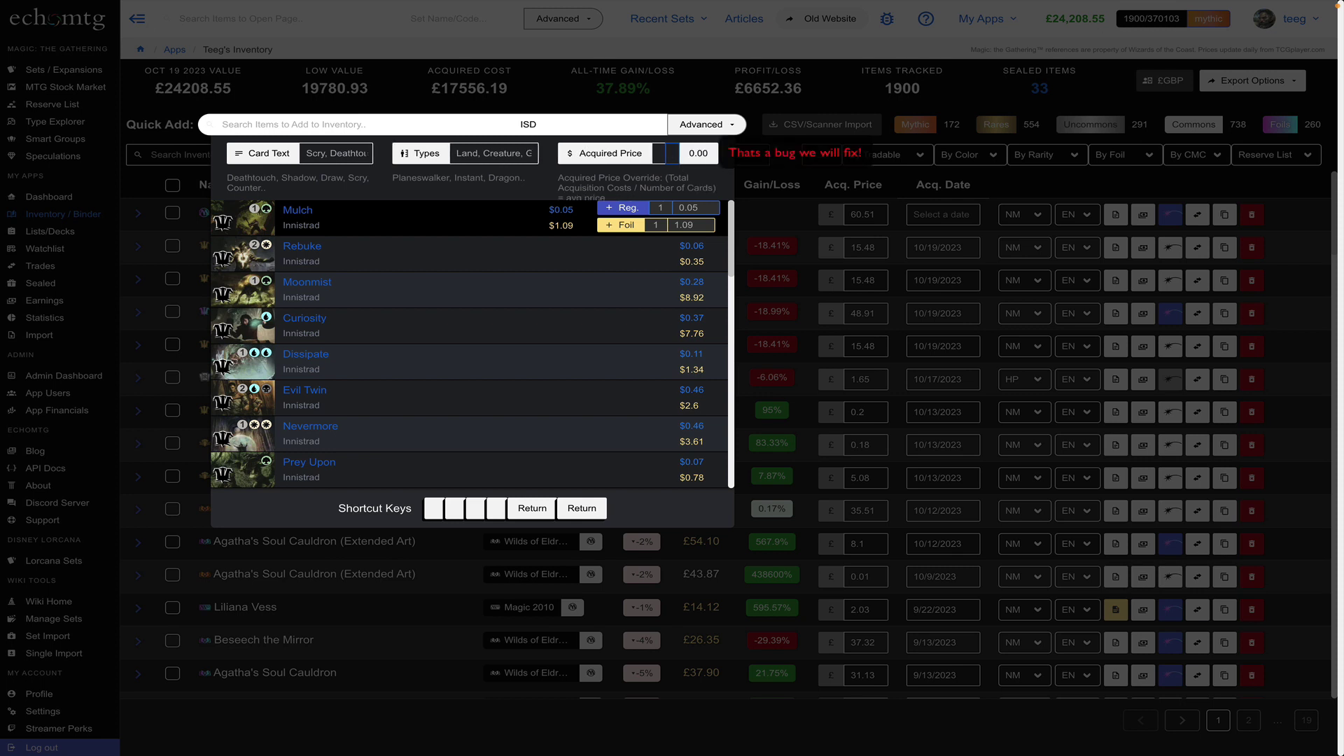
click(691, 131)
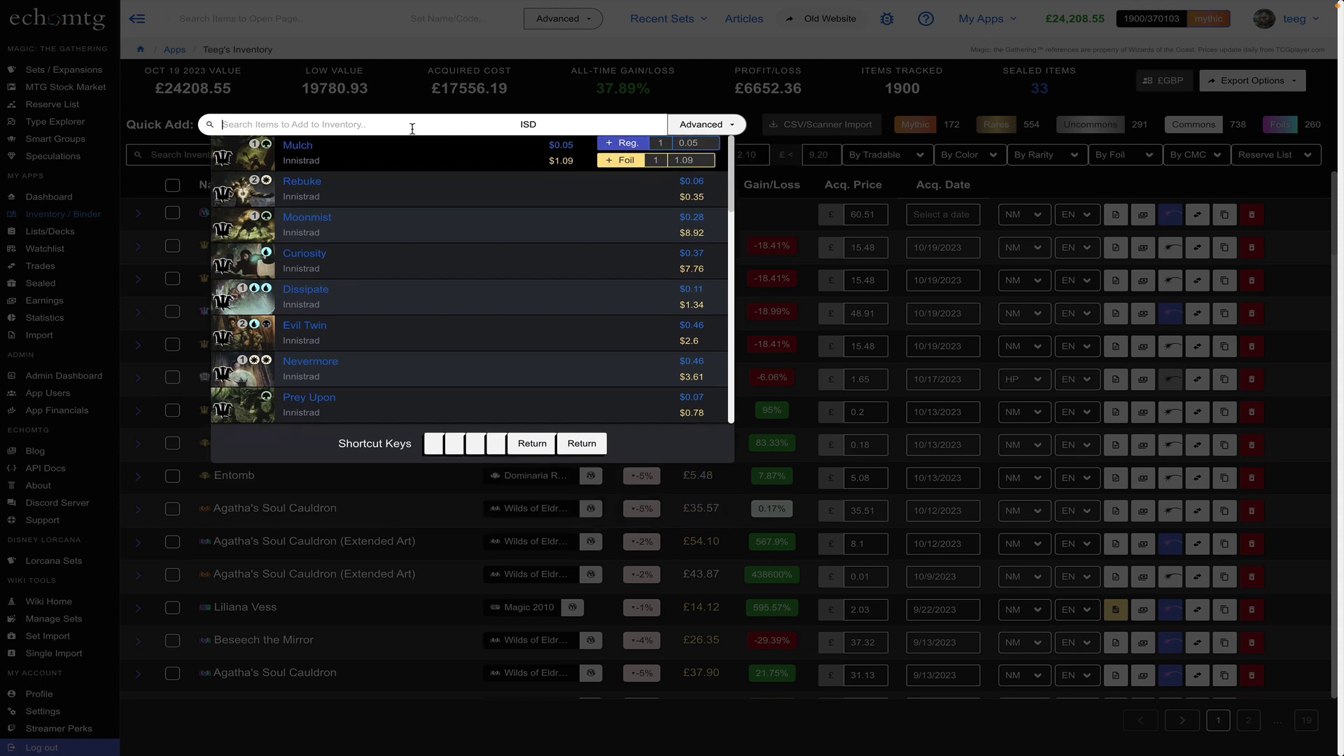
Add one regular copy of Curiosity from Innistrad to the inventory.
key(Down)
key(Down)
key(Down)
key(Return)
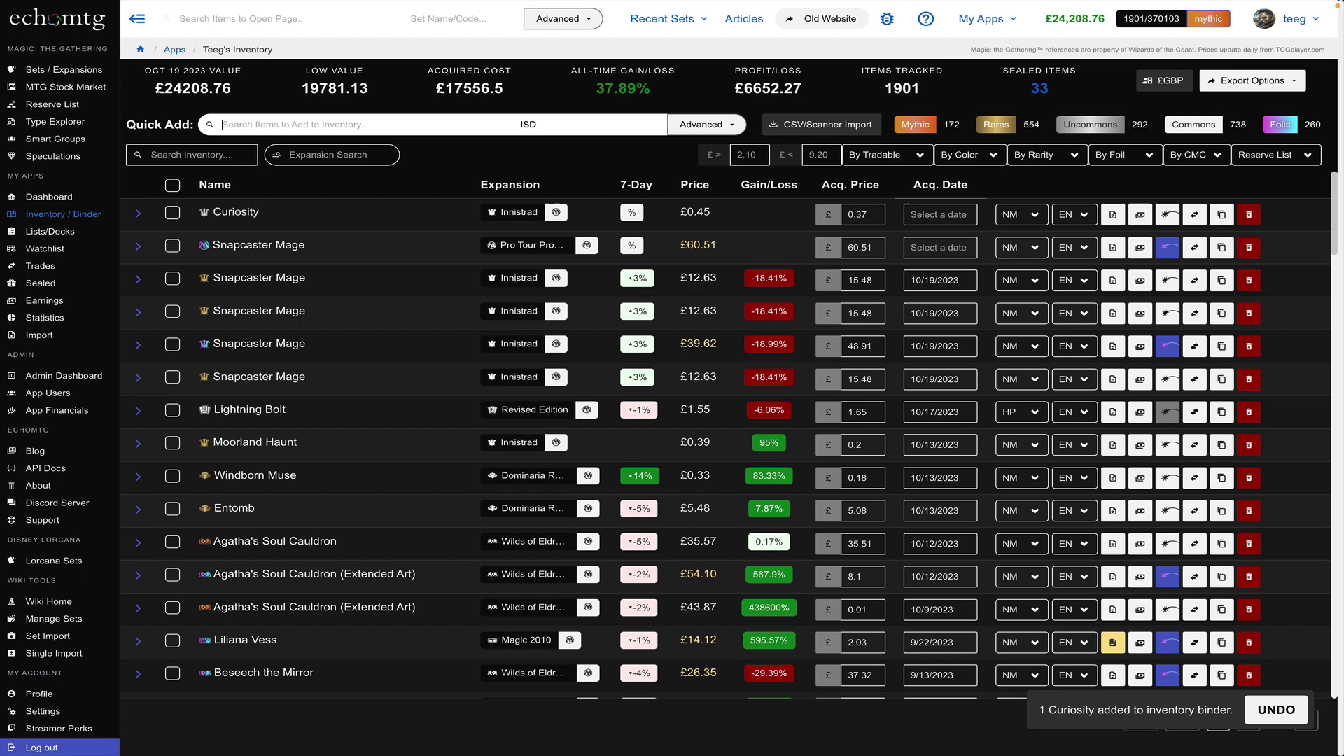
Find Paraselene in the Innistrad Quick Add results and add one regular copy to the inventory.
key(Down)
key(Down)
key(Down)
key(Down)
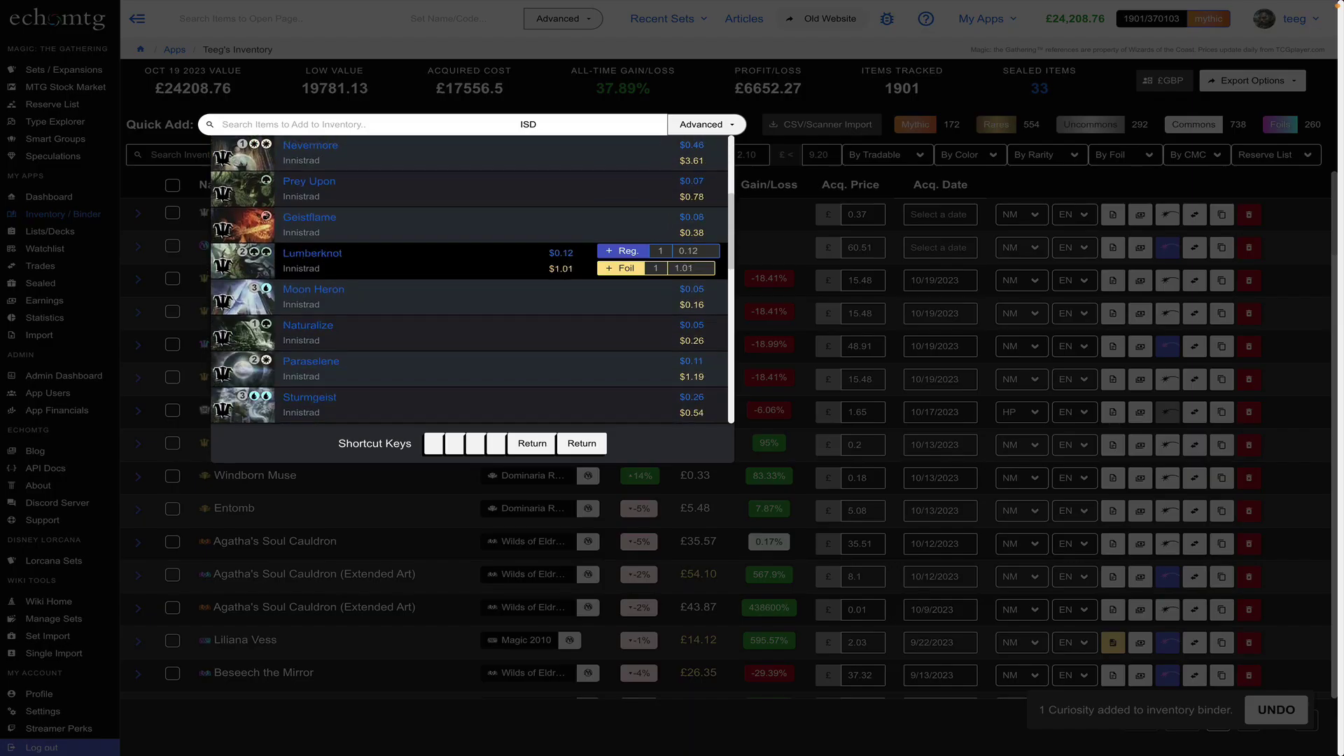
key(Up)
key(Up)
key(Up)
key(Up)
key(Up)
key(Up)
key(Up)
key(Up)
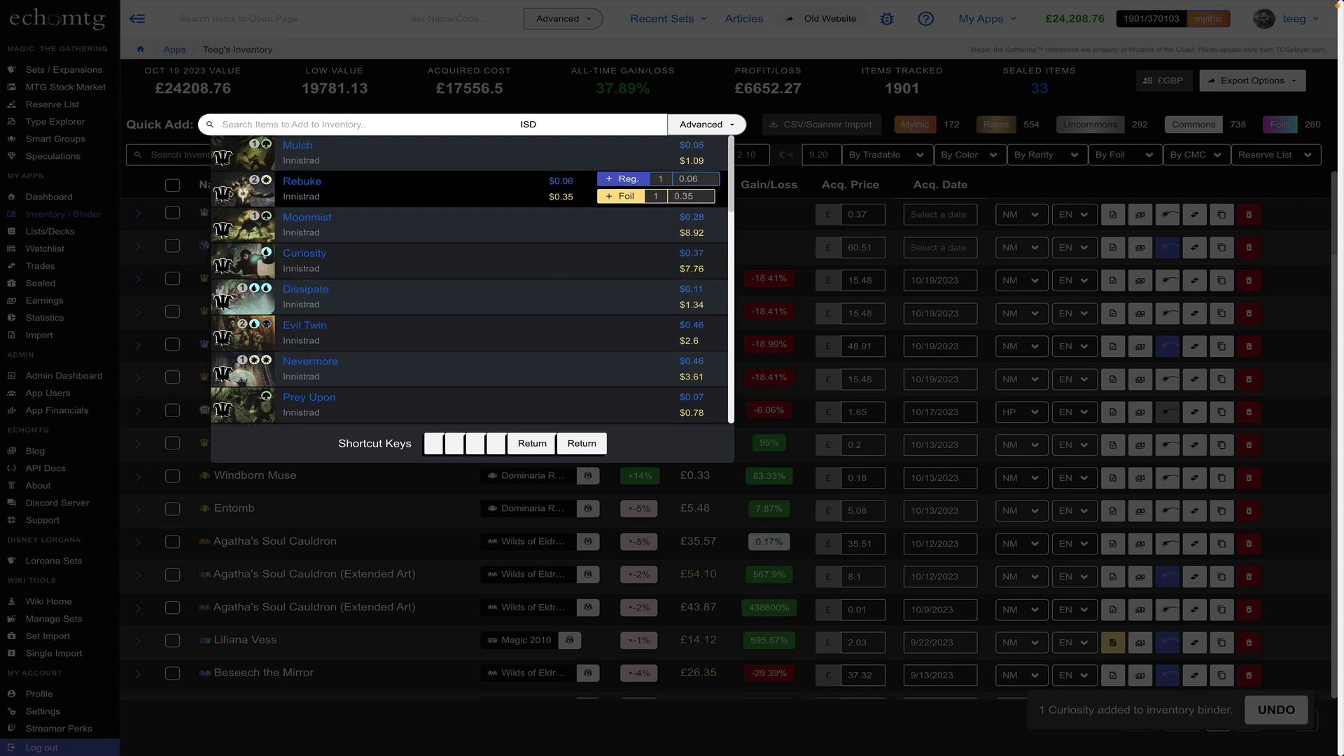
key(Down)
key(Down)
key(Down)
key(Down)
key(Down)
key(Down)
key(Down)
key(Down)
key(Down)
key(Down)
key(Down)
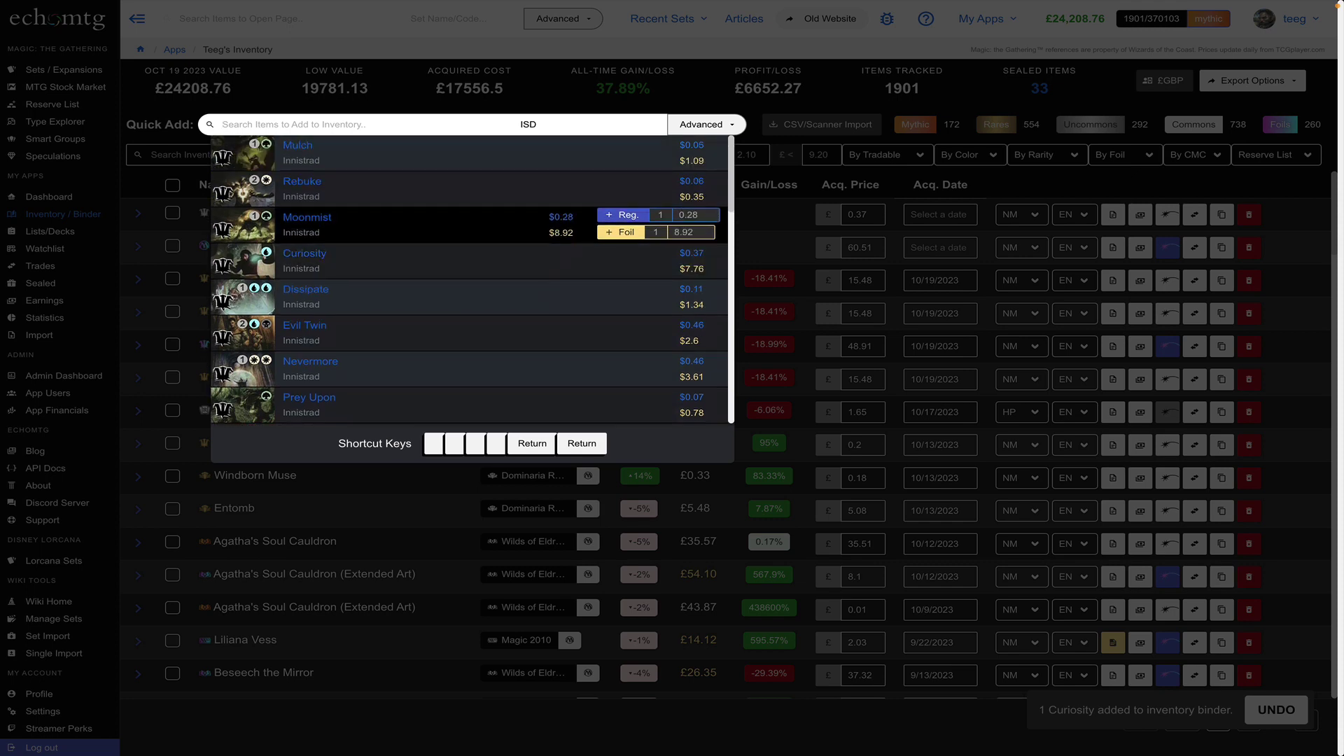
key(Return)
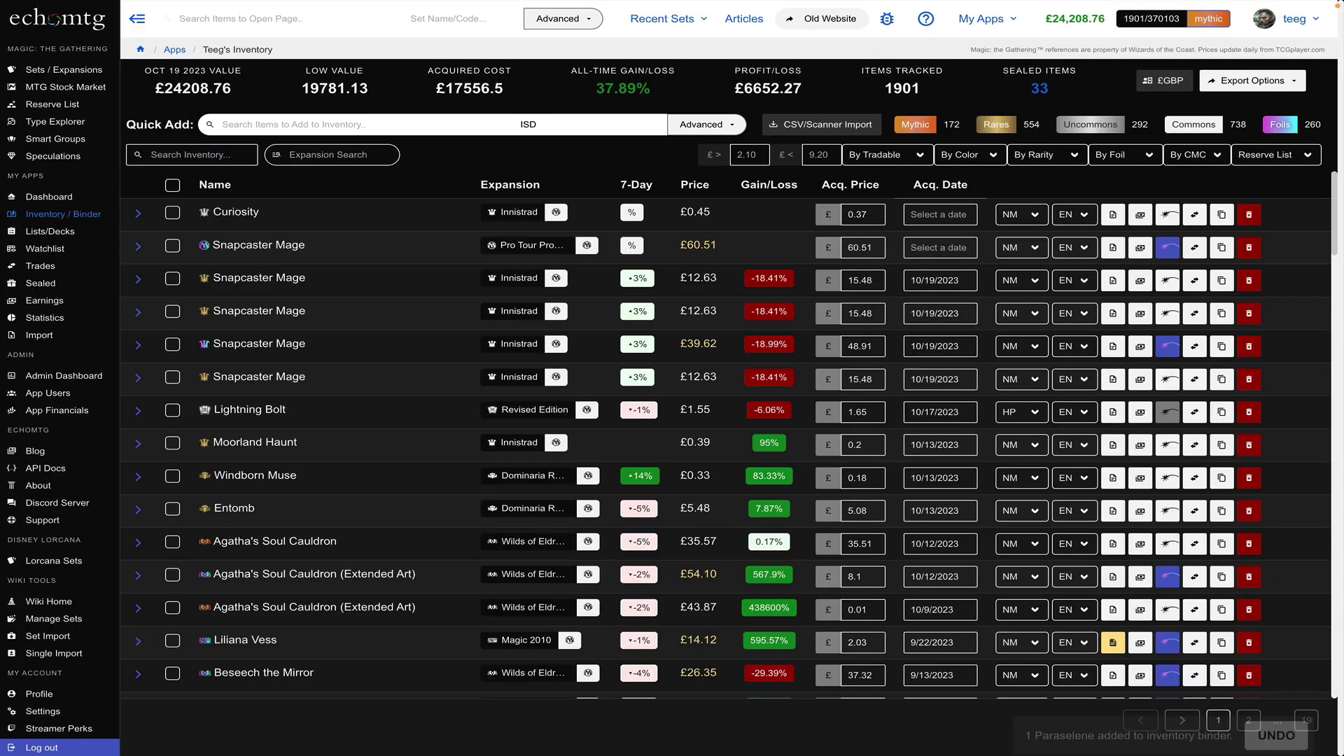
Add one regular copy of Dream Twist from the Innistrad results to the inventory.
key(Down)
key(Down)
key(Down)
key(Down)
key(Down)
key(Down)
key(Down)
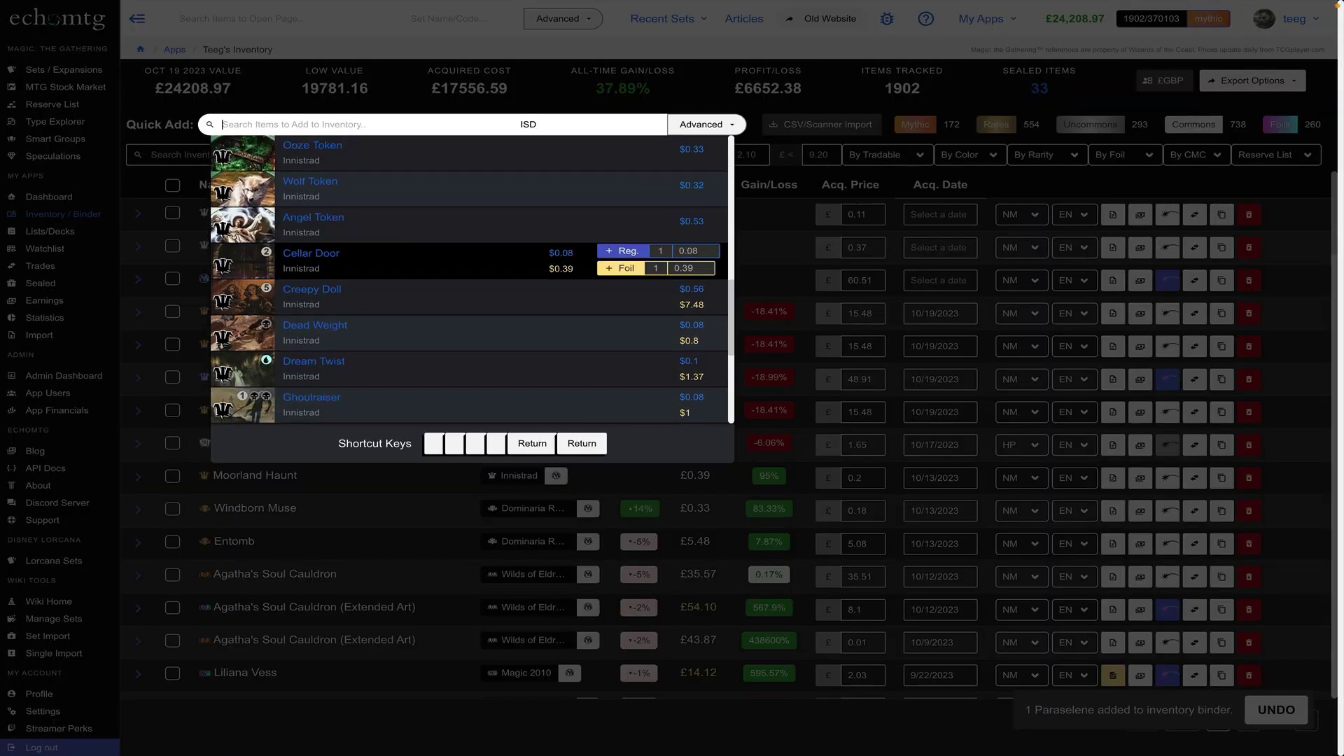
key(Return)
Browse the rest of the Innistrad results and return to the first card, Mulch.
key(Down)
key(Down)
key(Down)
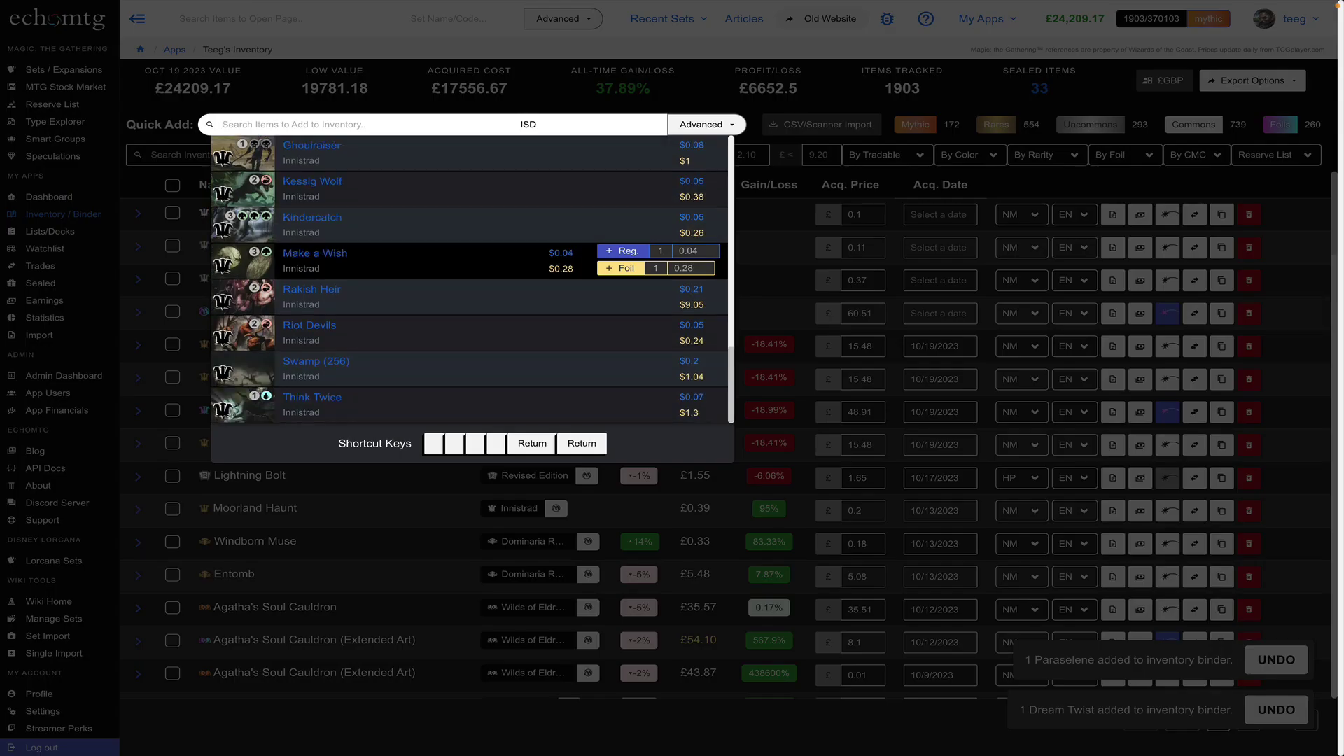
key(Down)
key(Down)
key(Down)
key(Down)
key(Down)
key(Down)
key(Down)
key(Down)
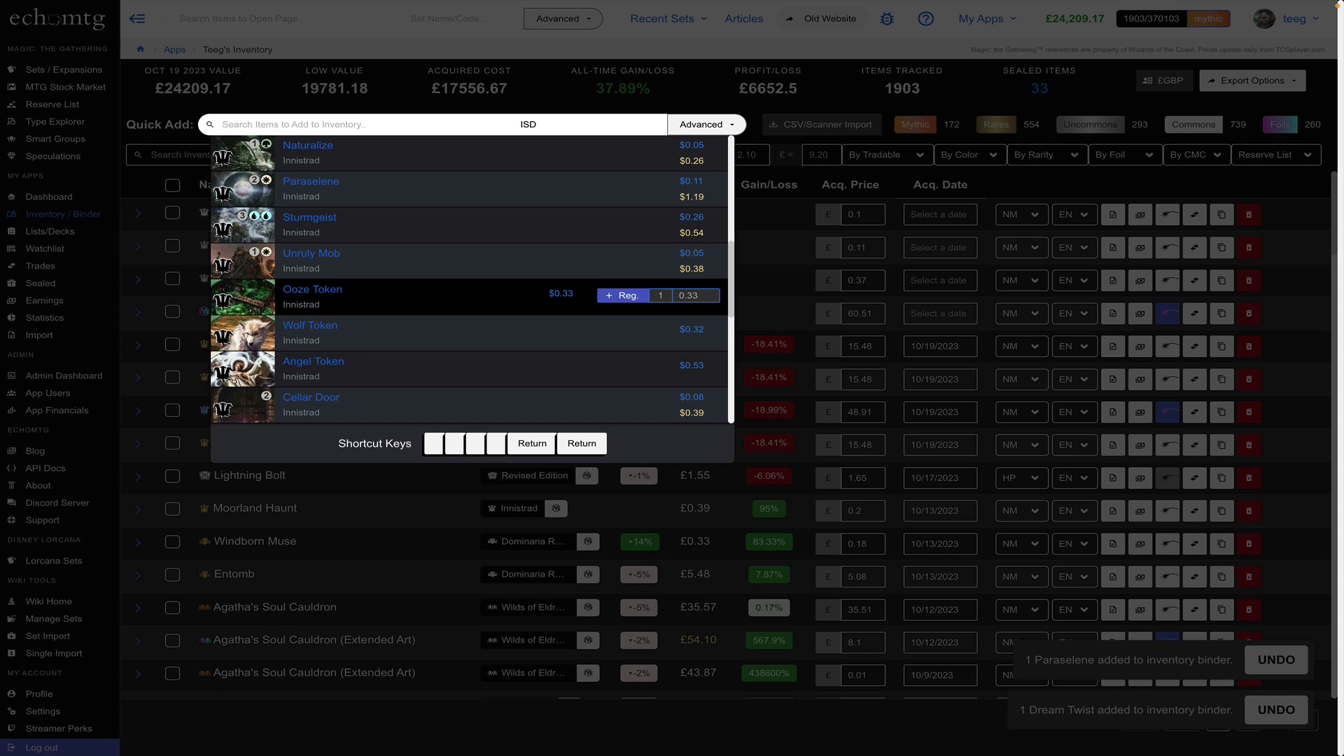
key(Up)
key(Up)
key(Up)
key(Up)
key(Up)
key(Up)
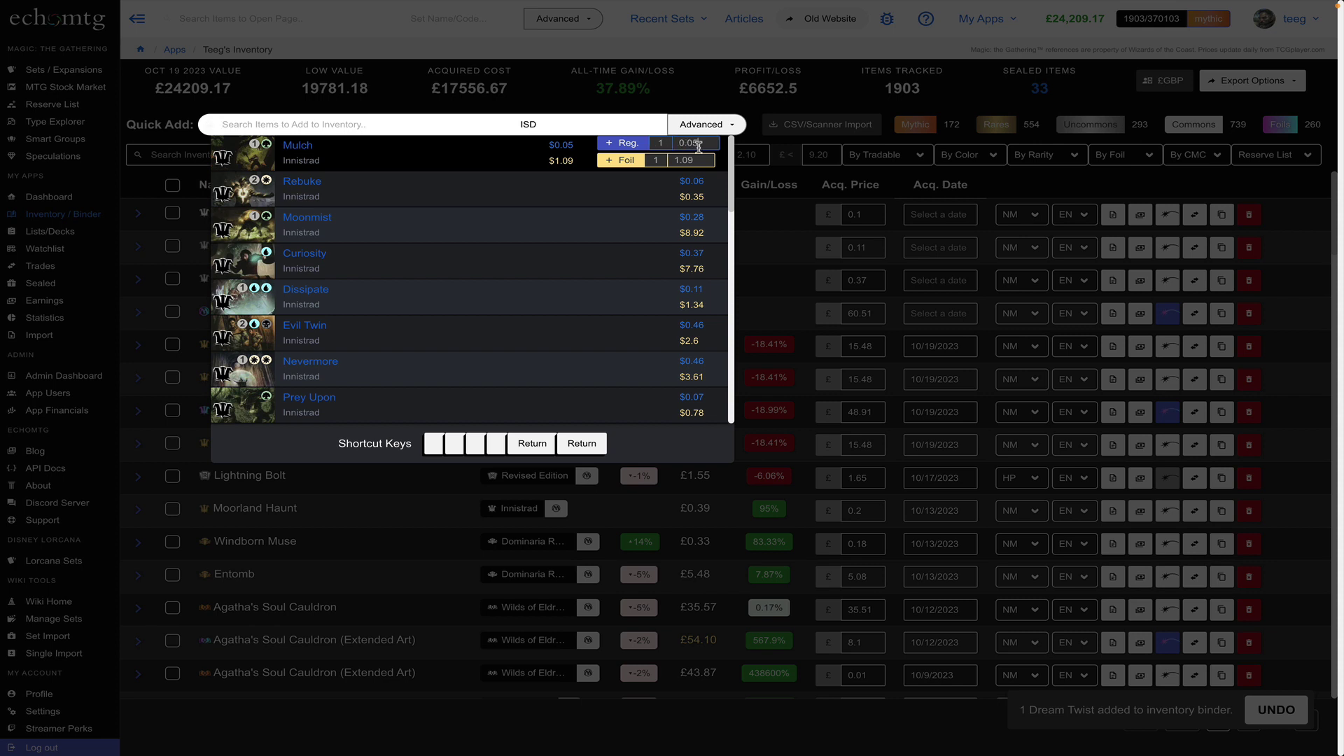
Set the acquired price of the regular Mulch to 1, add one copy to the inventory, and close the results.
drag(698, 147, 678, 142)
text(1)
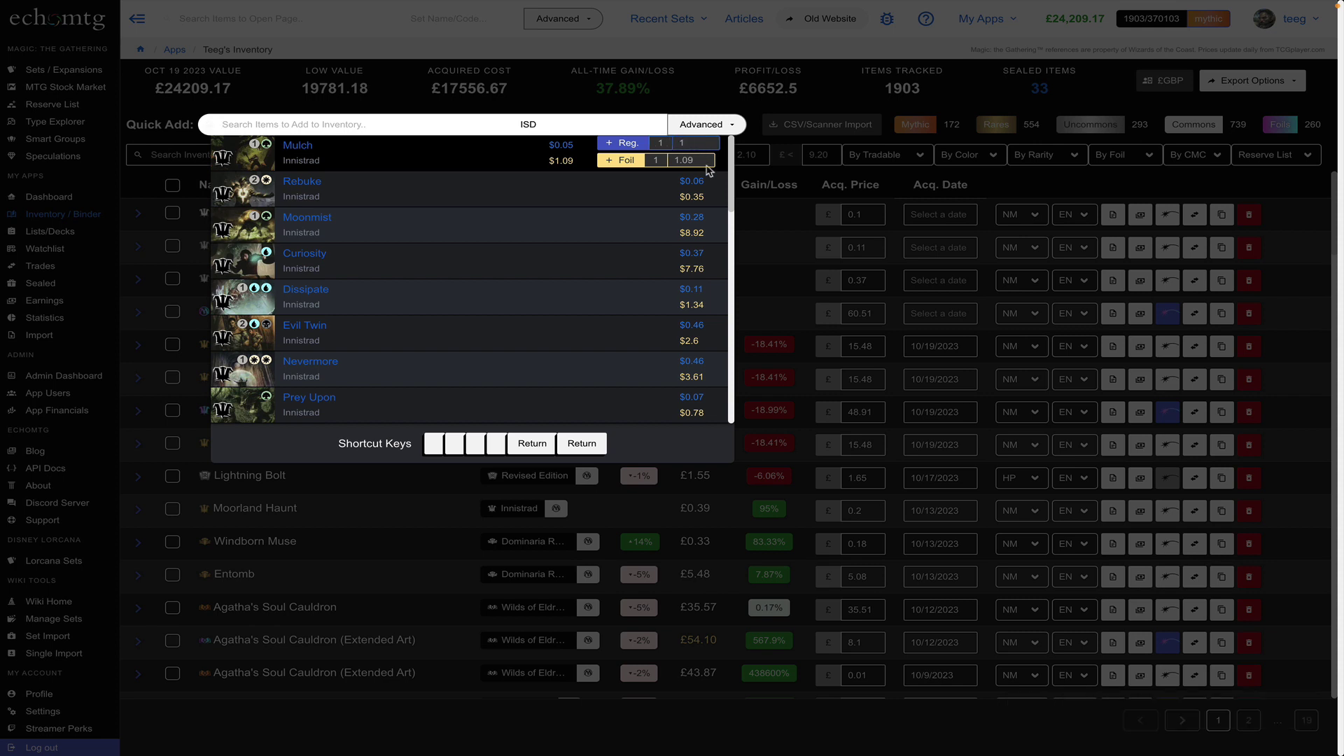
click(628, 143)
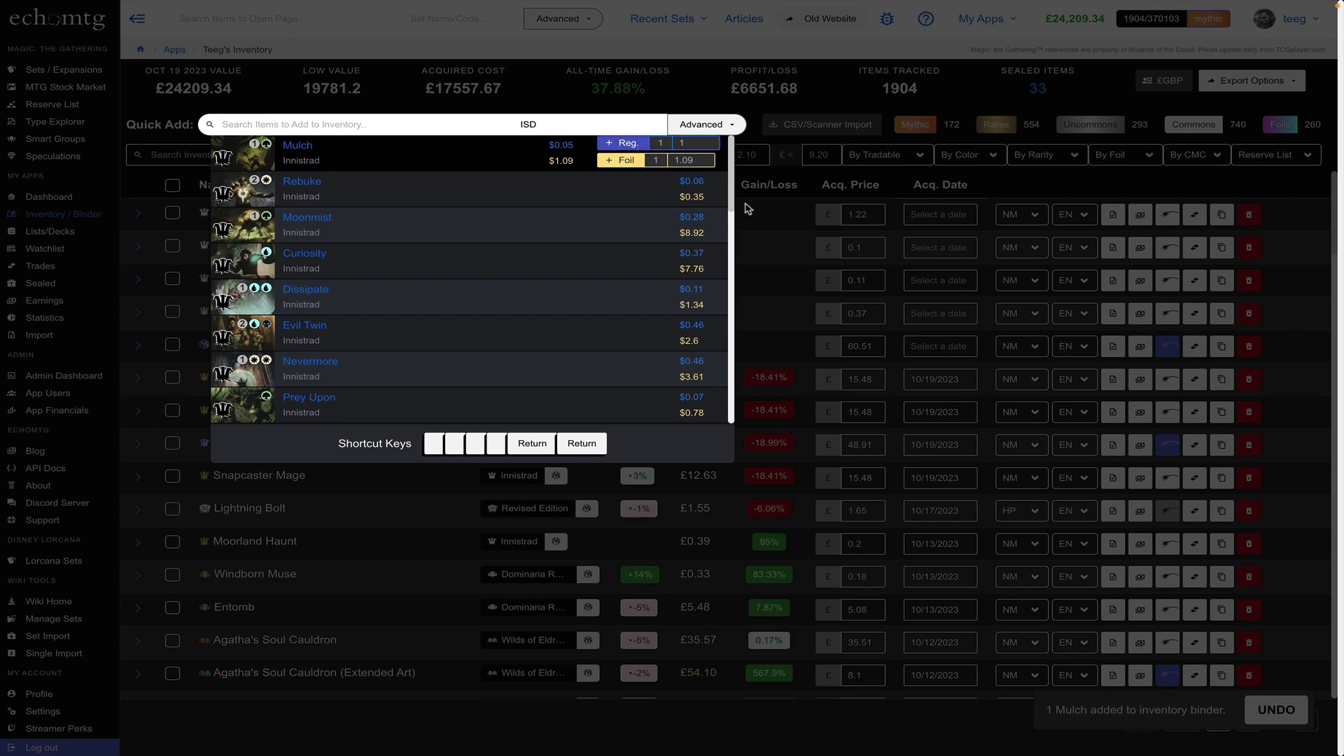
click(805, 284)
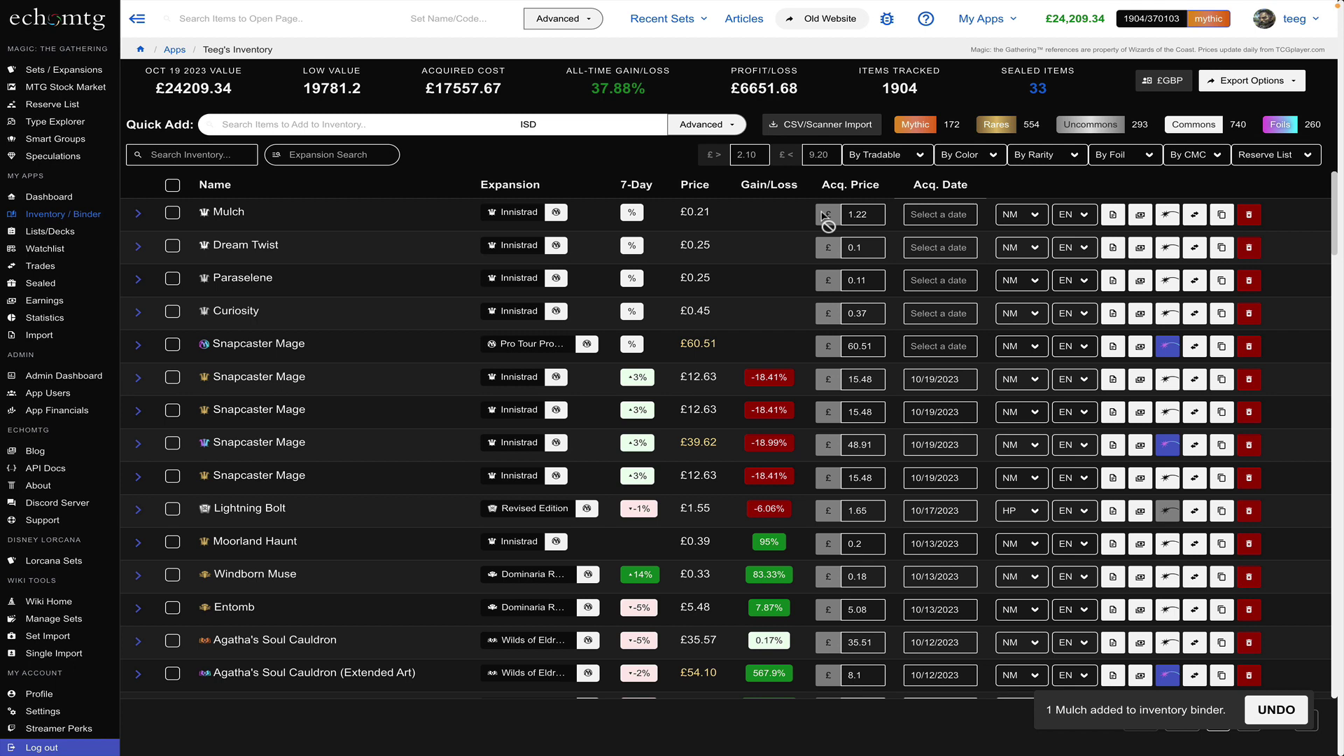
Open the user settings from the inventory's currency option and change the currency preference to USD.
click(1179, 84)
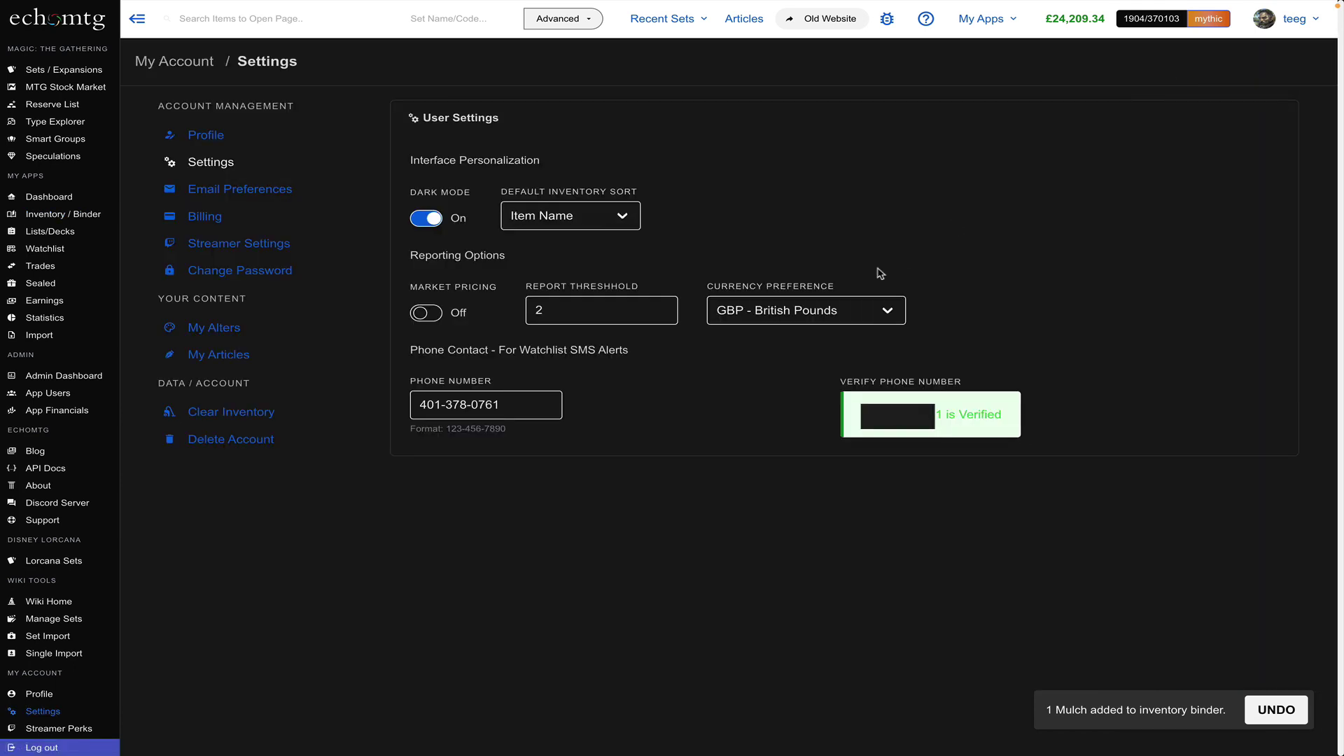
click(844, 310)
click(833, 293)
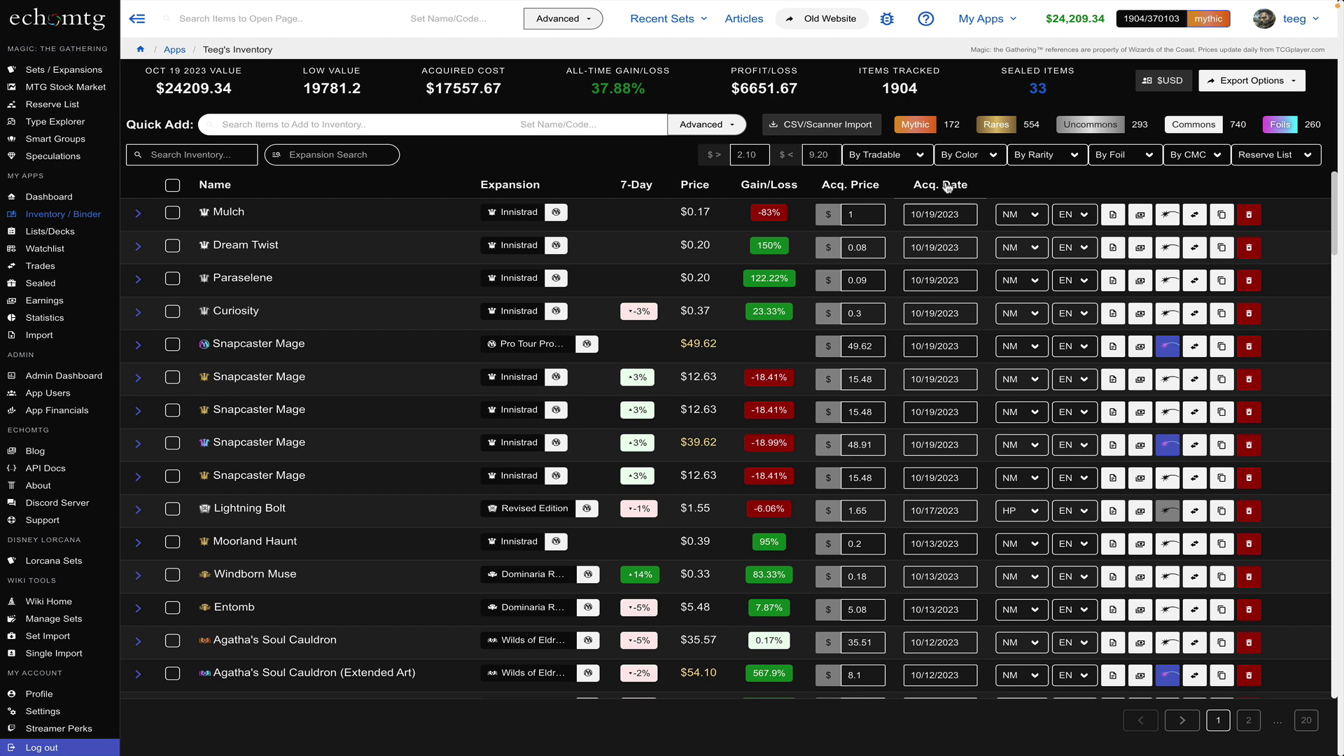
Search the inventory for "snapcast" and expand the details of the second Snapcaster Mage entry.
click(855, 215)
click(226, 155)
text(snapcast)
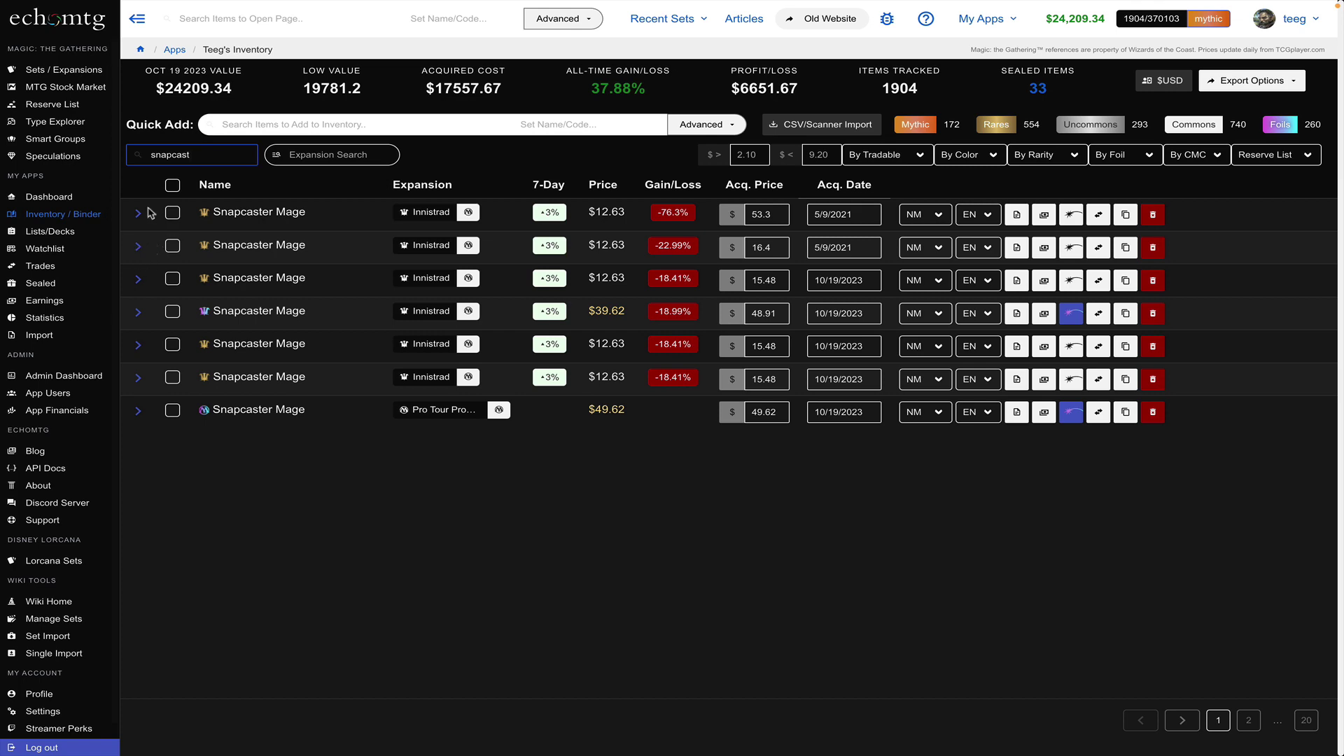
click(139, 248)
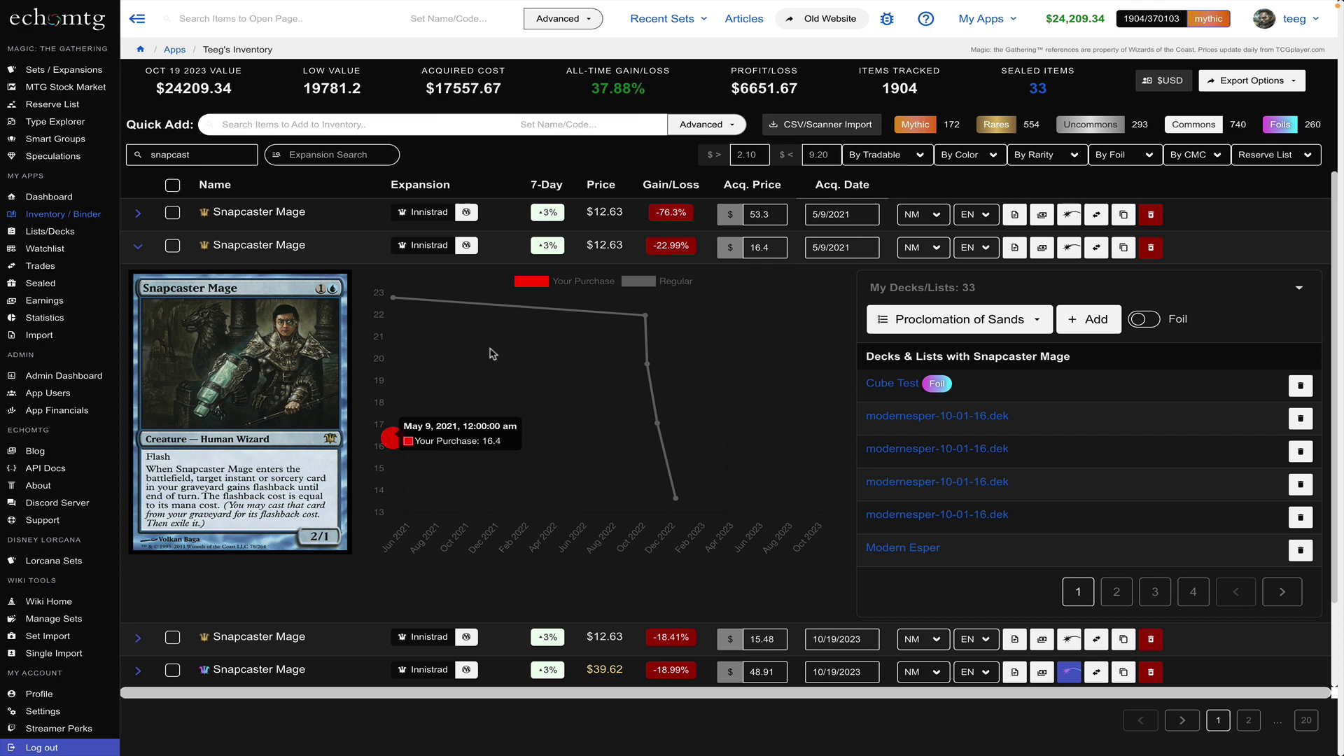
Add the expanded Snapcaster Mage to the "snooow" list as a non-foil card.
mouse_move(615, 339)
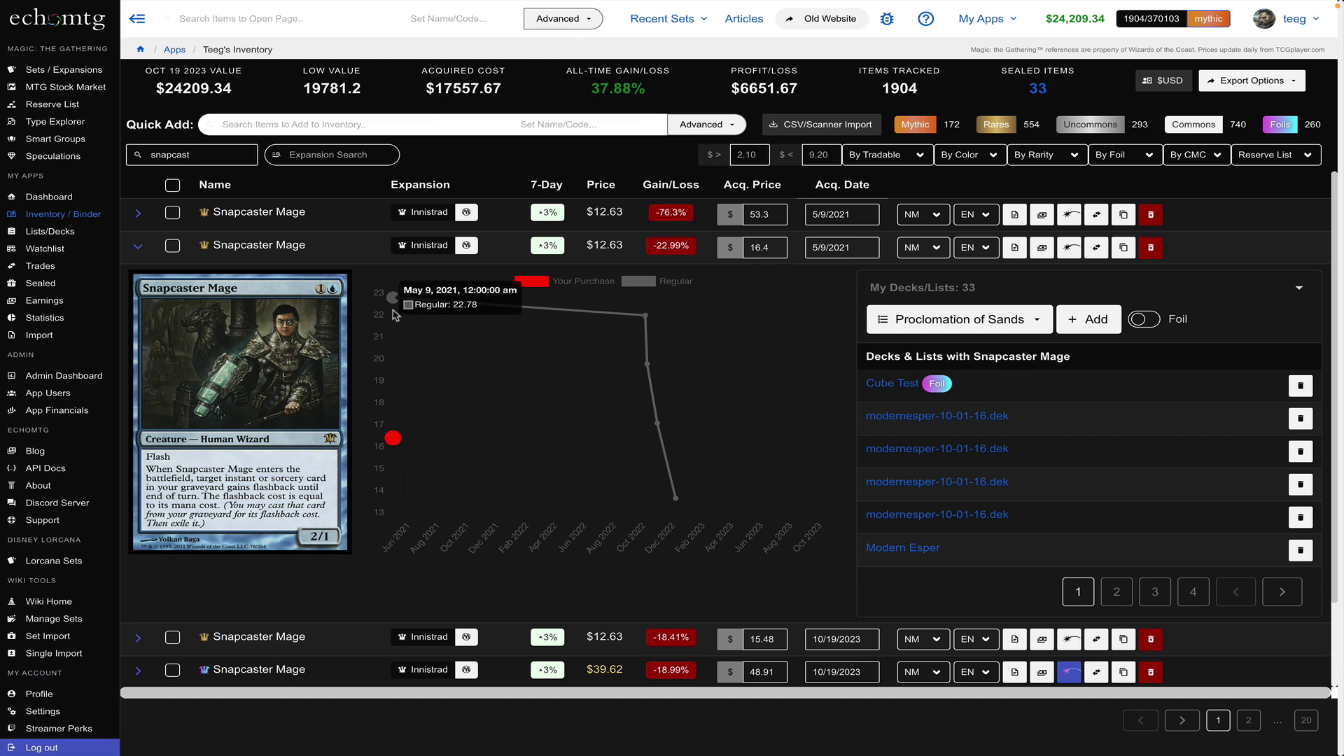
mouse_move(389, 469)
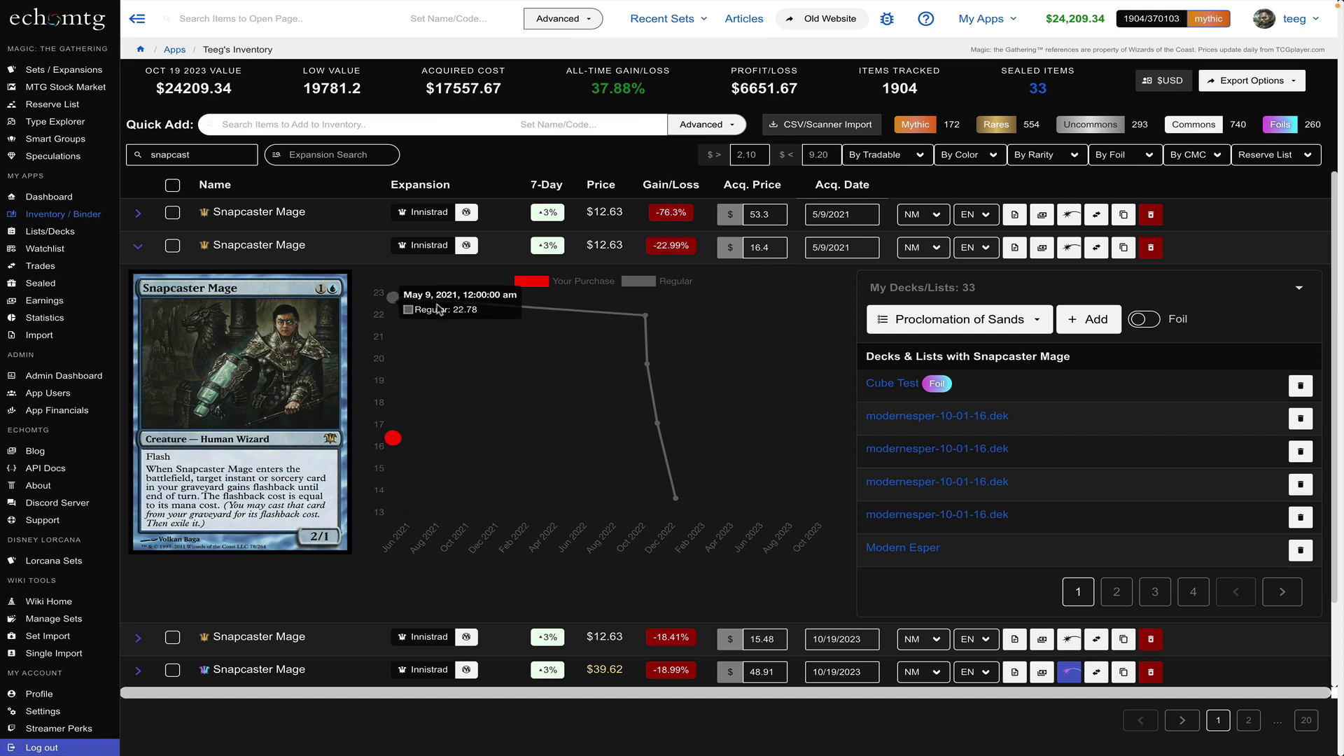
mouse_move(674, 474)
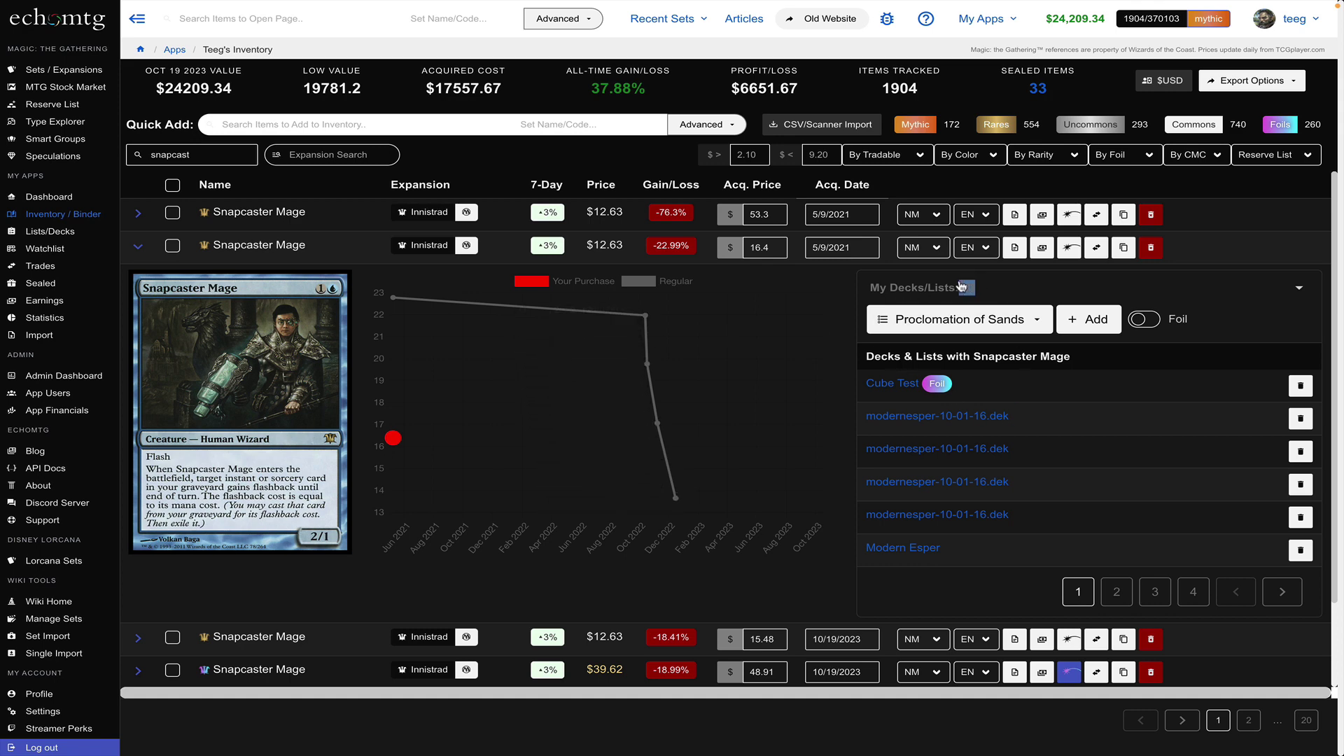
click(999, 328)
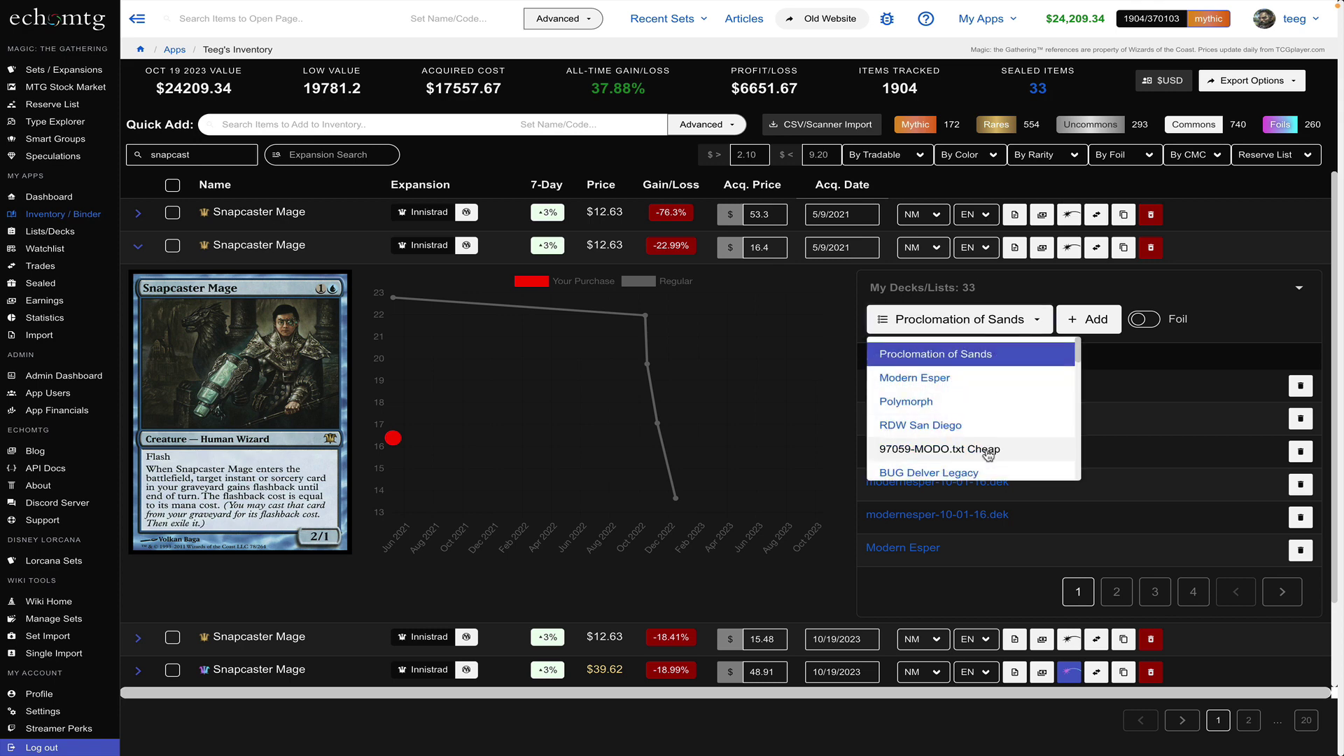
scroll(994, 454, down, 10)
scroll(988, 456, up, 1)
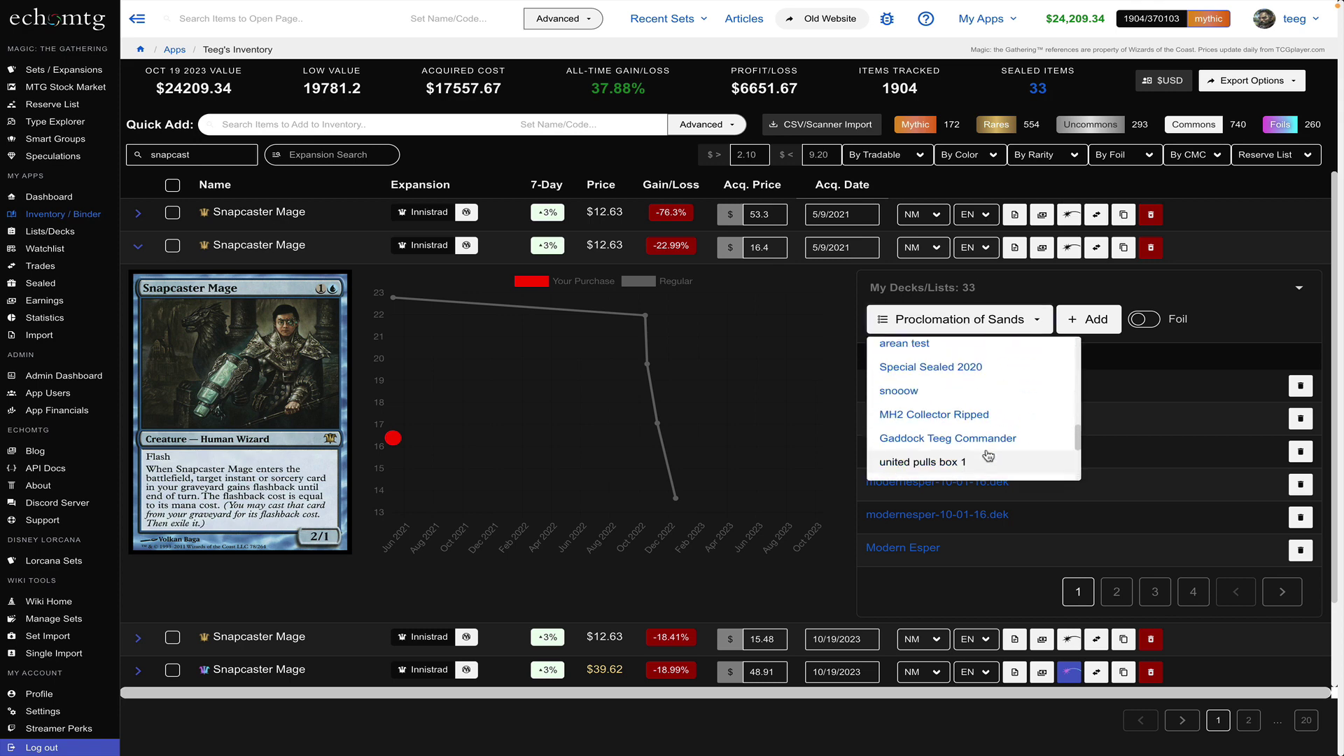
click(973, 392)
click(1008, 320)
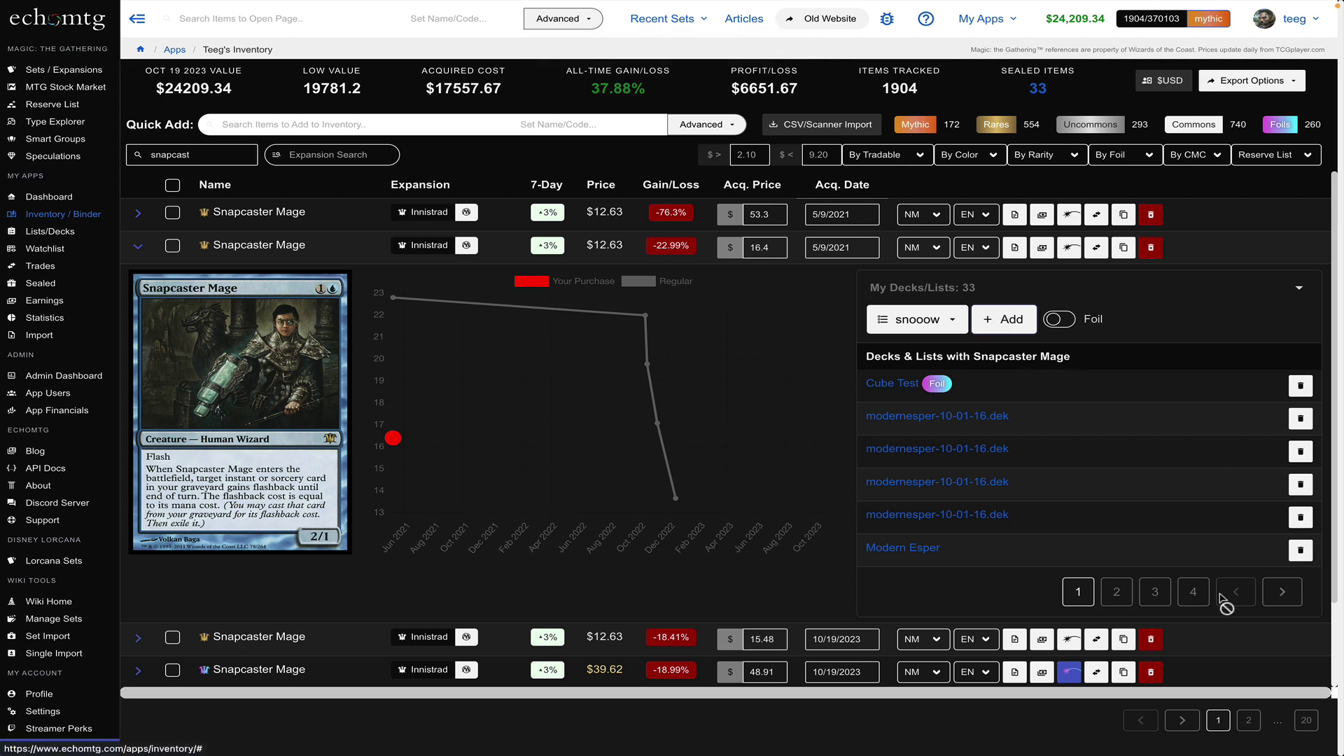
Go to the last page of the card's decks and lists and remove it from "snooow".
click(1284, 594)
click(1283, 594)
click(1283, 594)
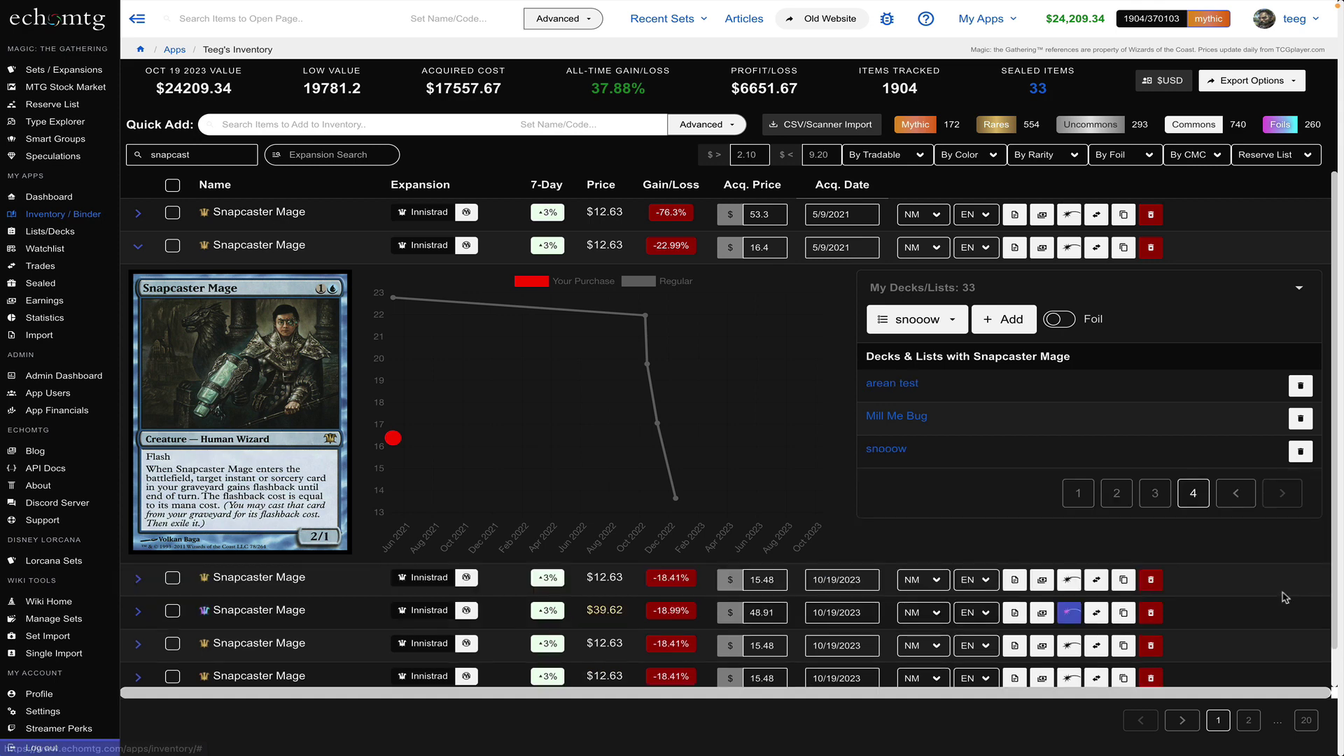
click(1300, 453)
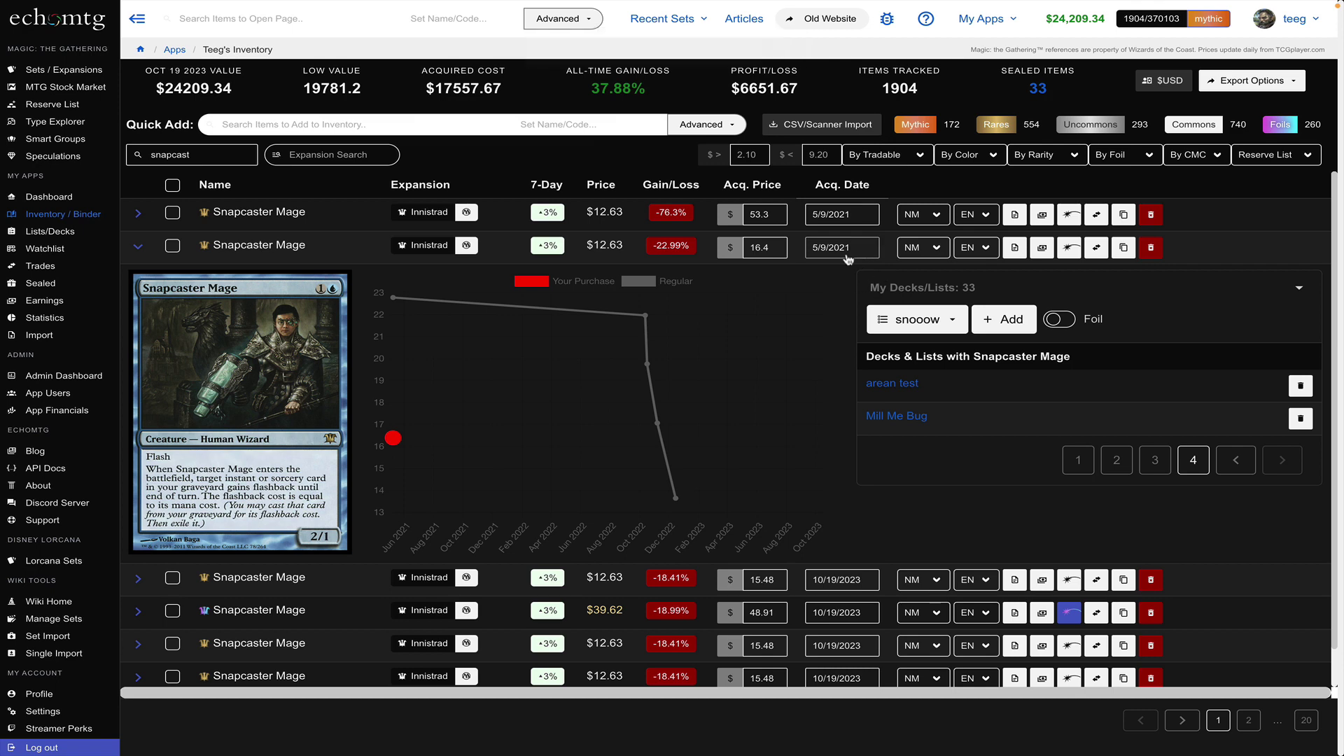
Collapse the card details and set the acquired price of the second Snapcaster Mage to 4.
click(138, 247)
double_click(762, 247)
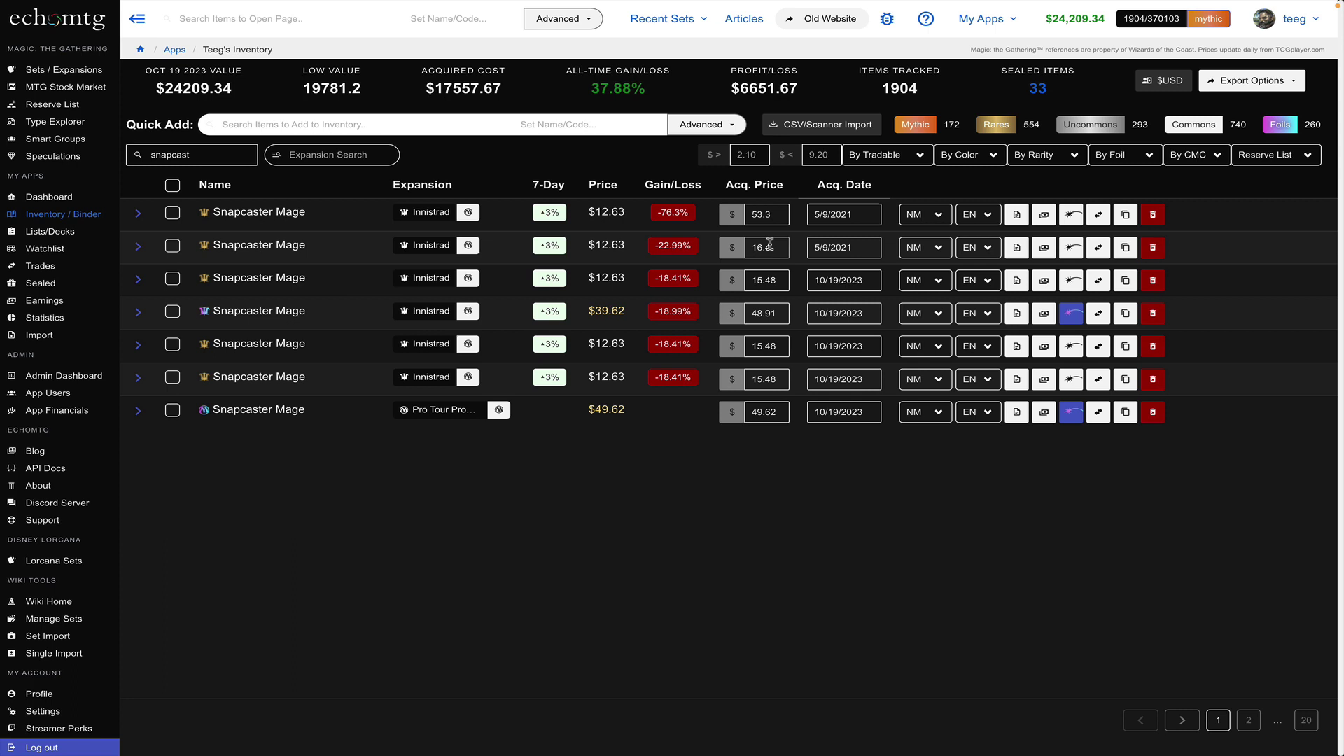
text(4)
key(Return)
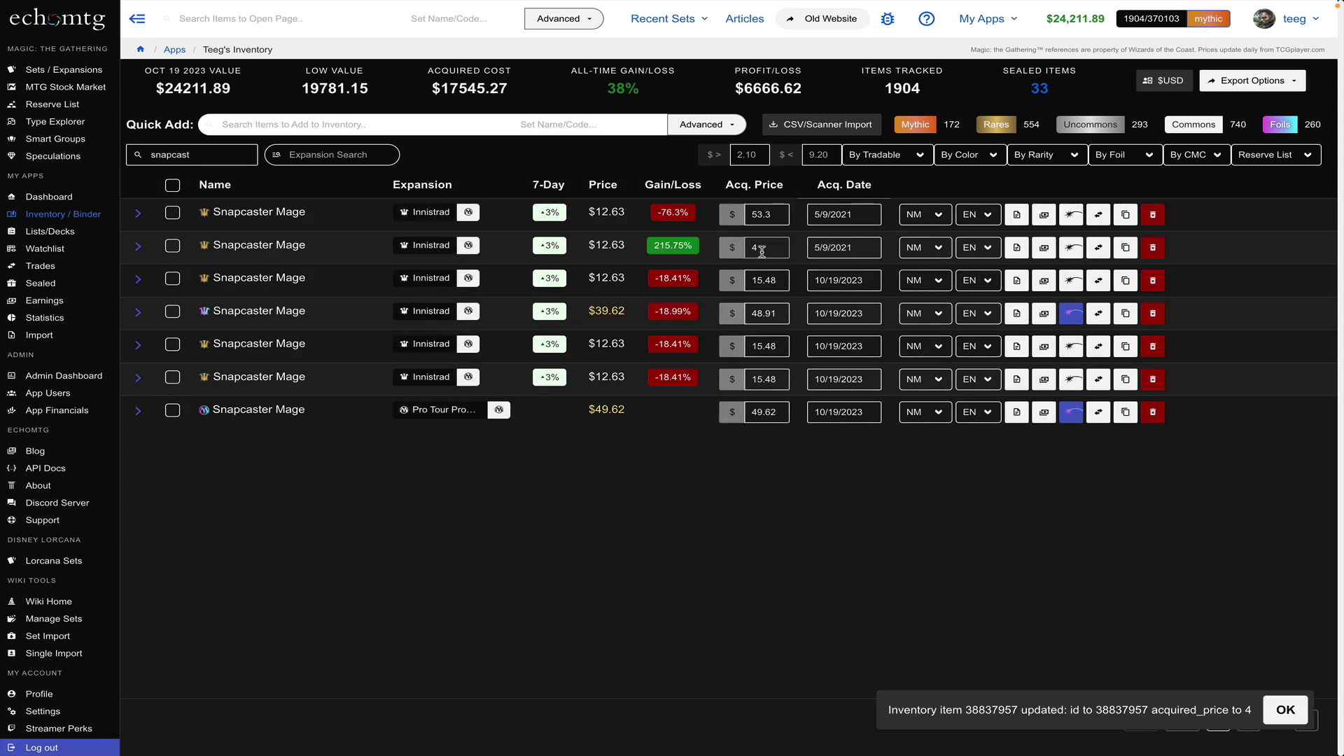
Set the second Snapcaster Mage's condition to MP and its language to RU.
drag(654, 246, 695, 251)
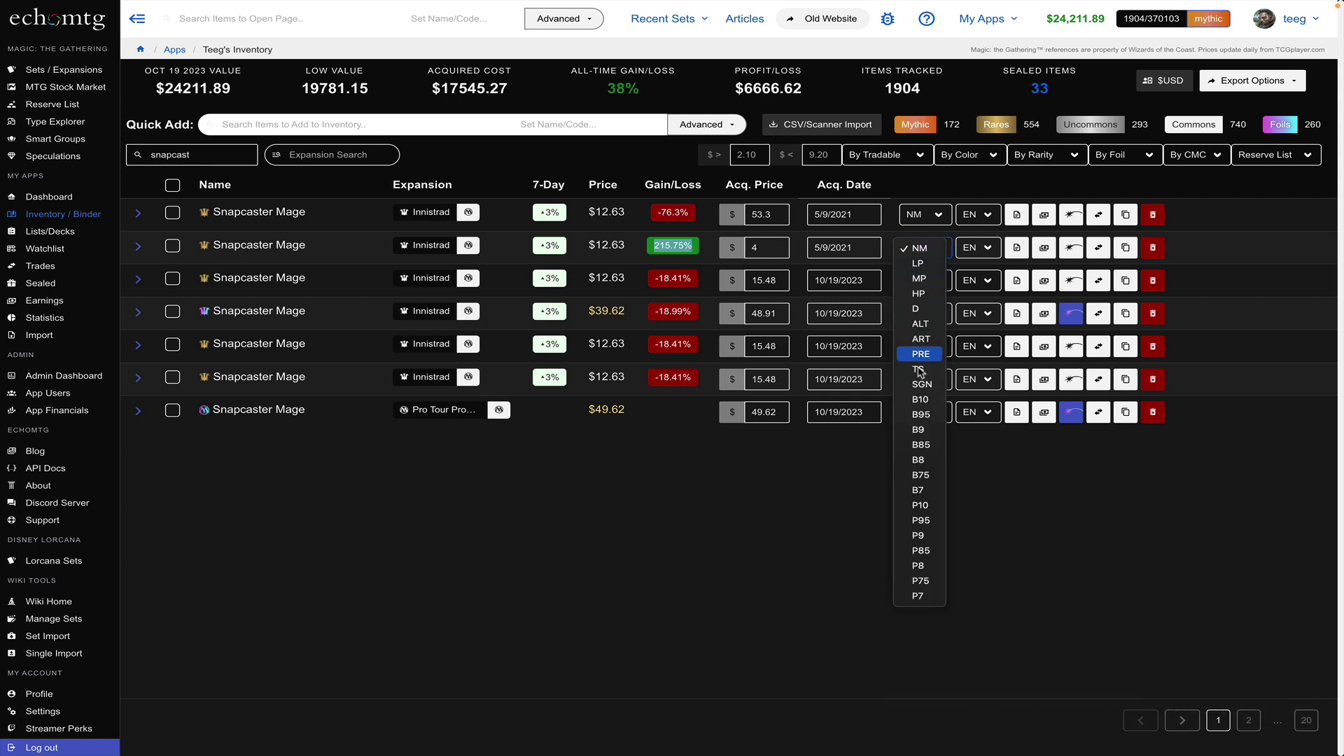
click(919, 278)
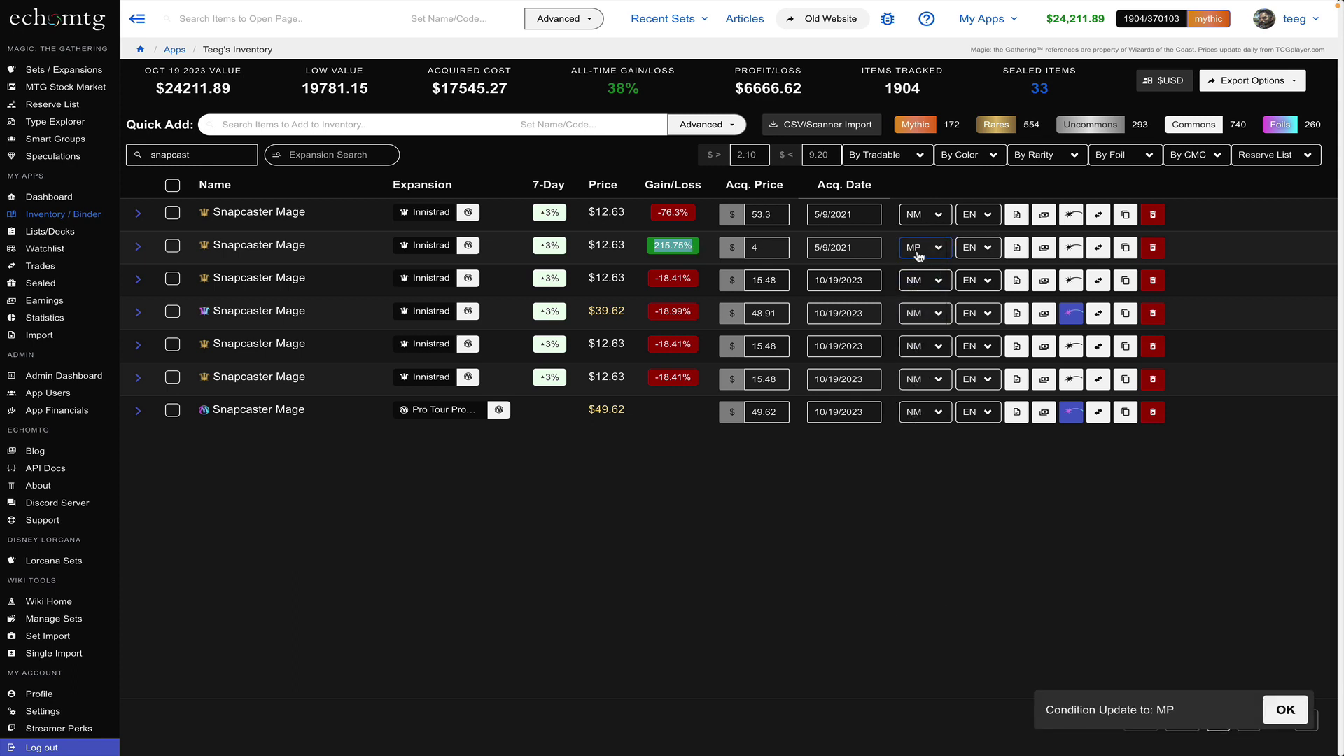
click(965, 250)
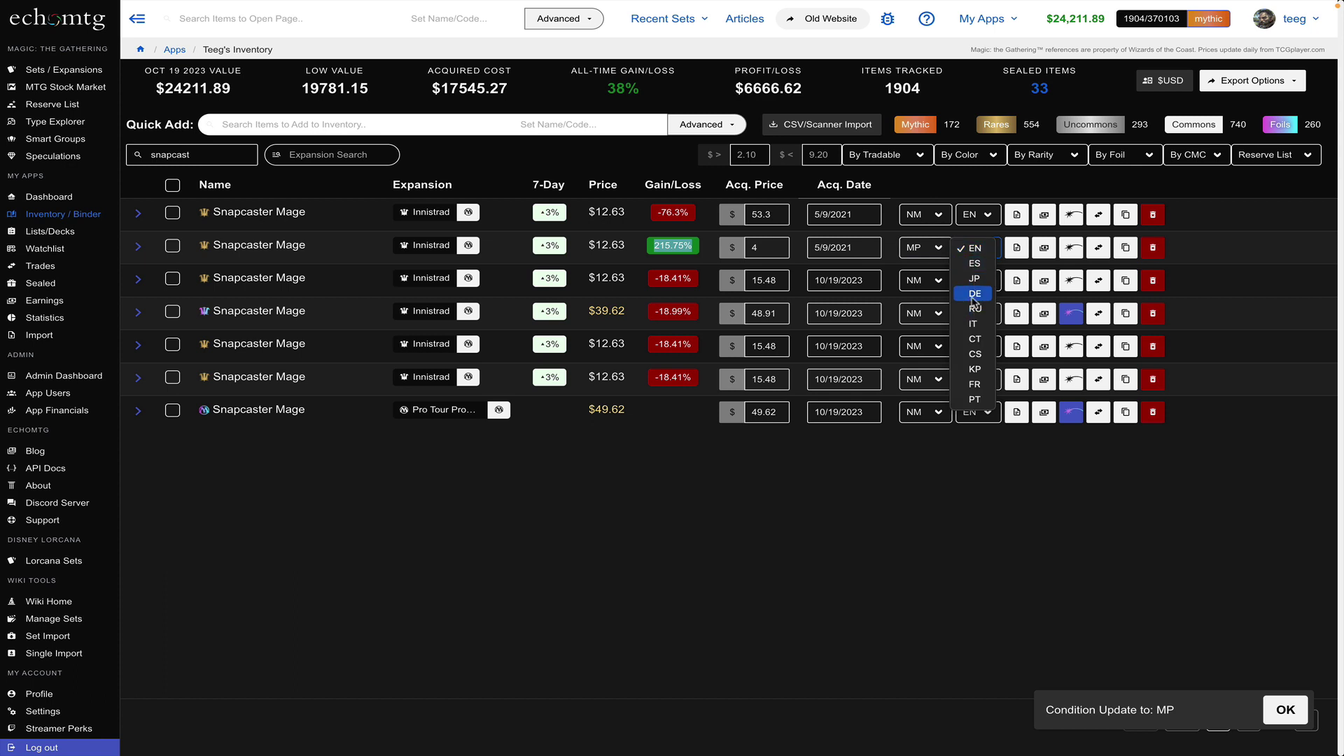
click(975, 309)
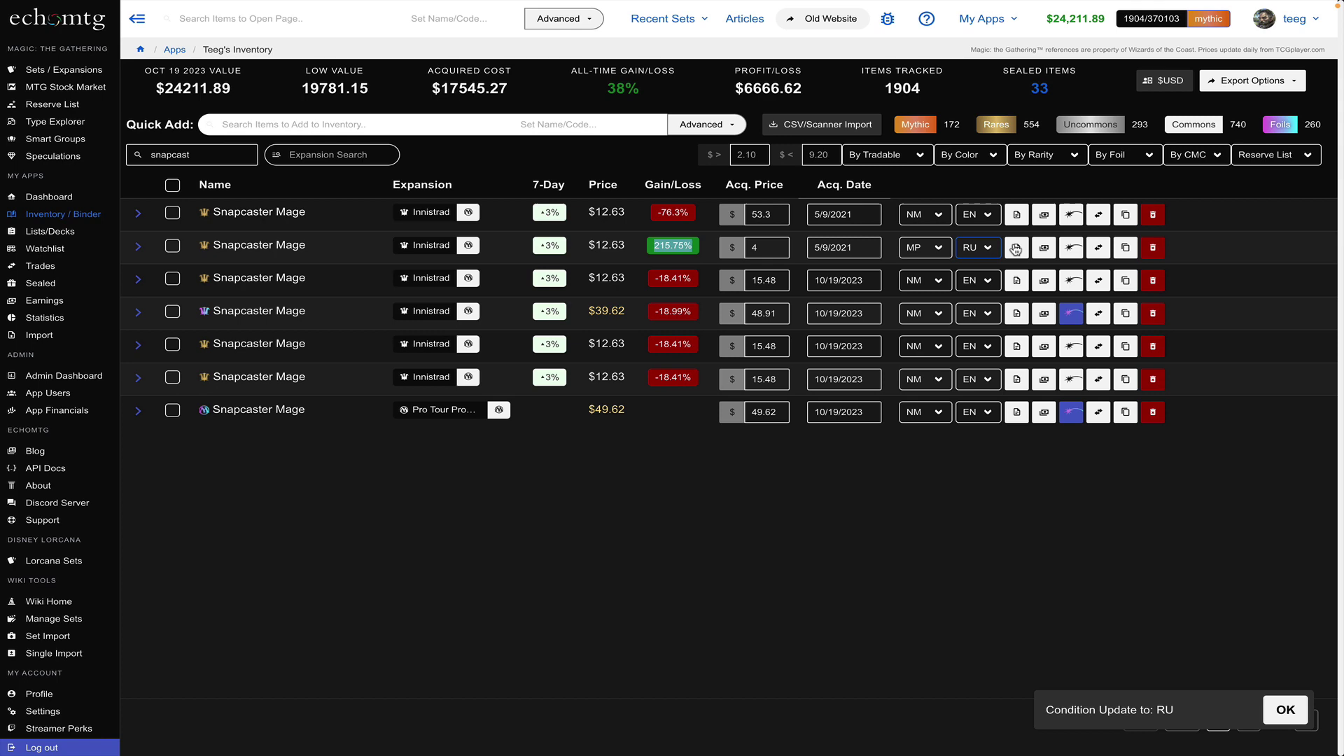
Create the note "Got out of a pack" for the second Snapcaster Mage and close the note dialog.
click(1016, 249)
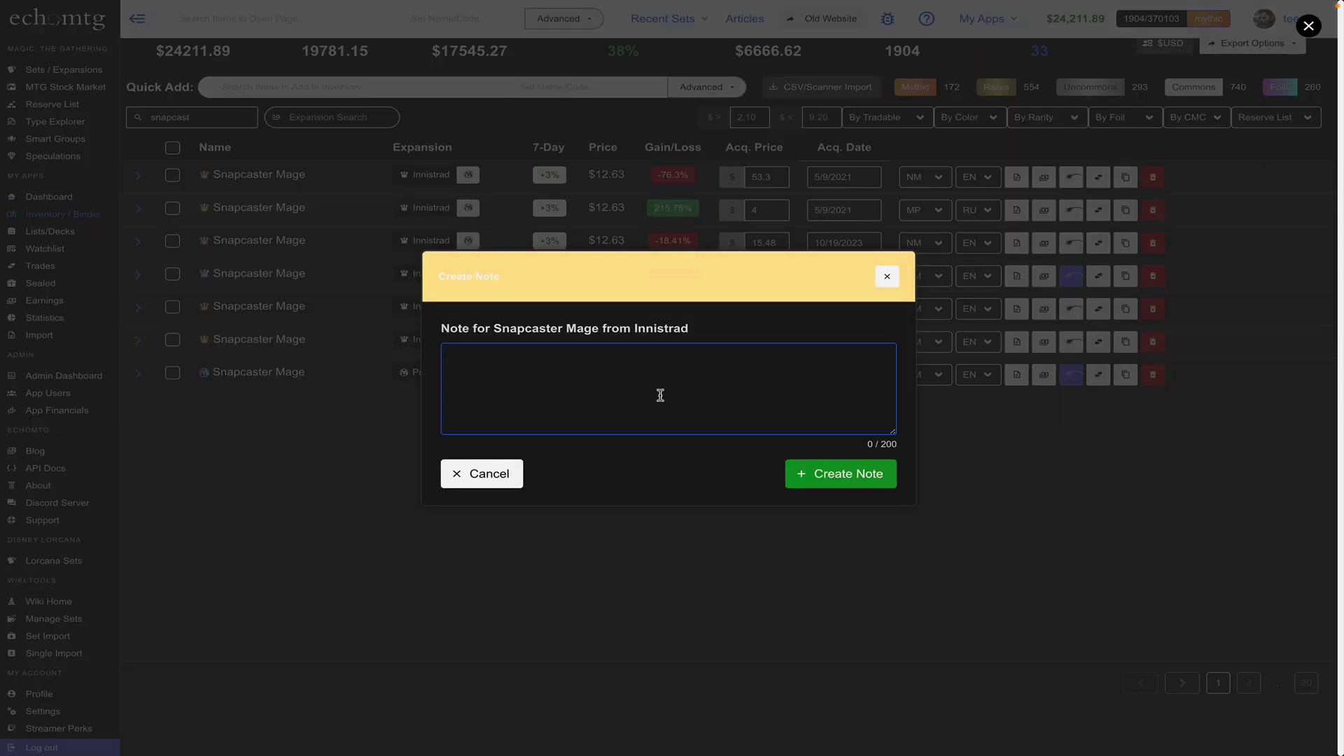
text(Got out of a pack)
click(799, 472)
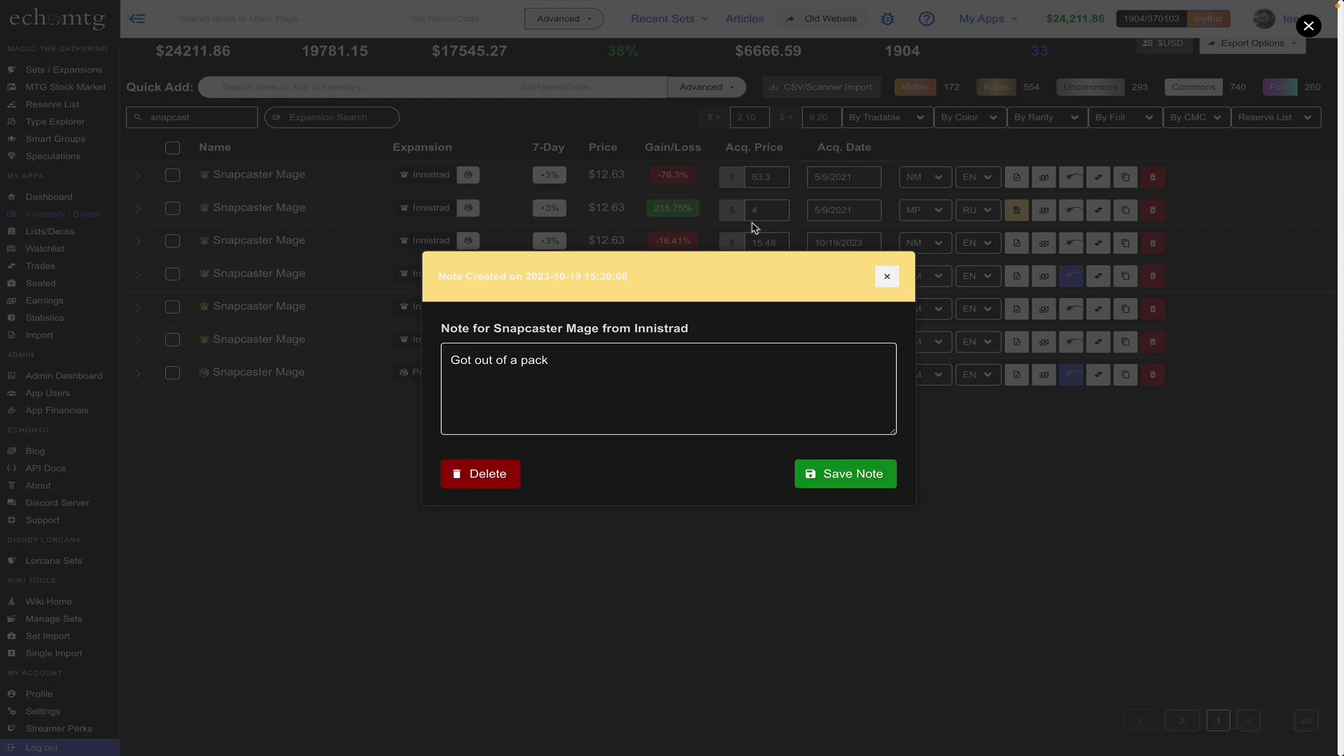
click(1015, 413)
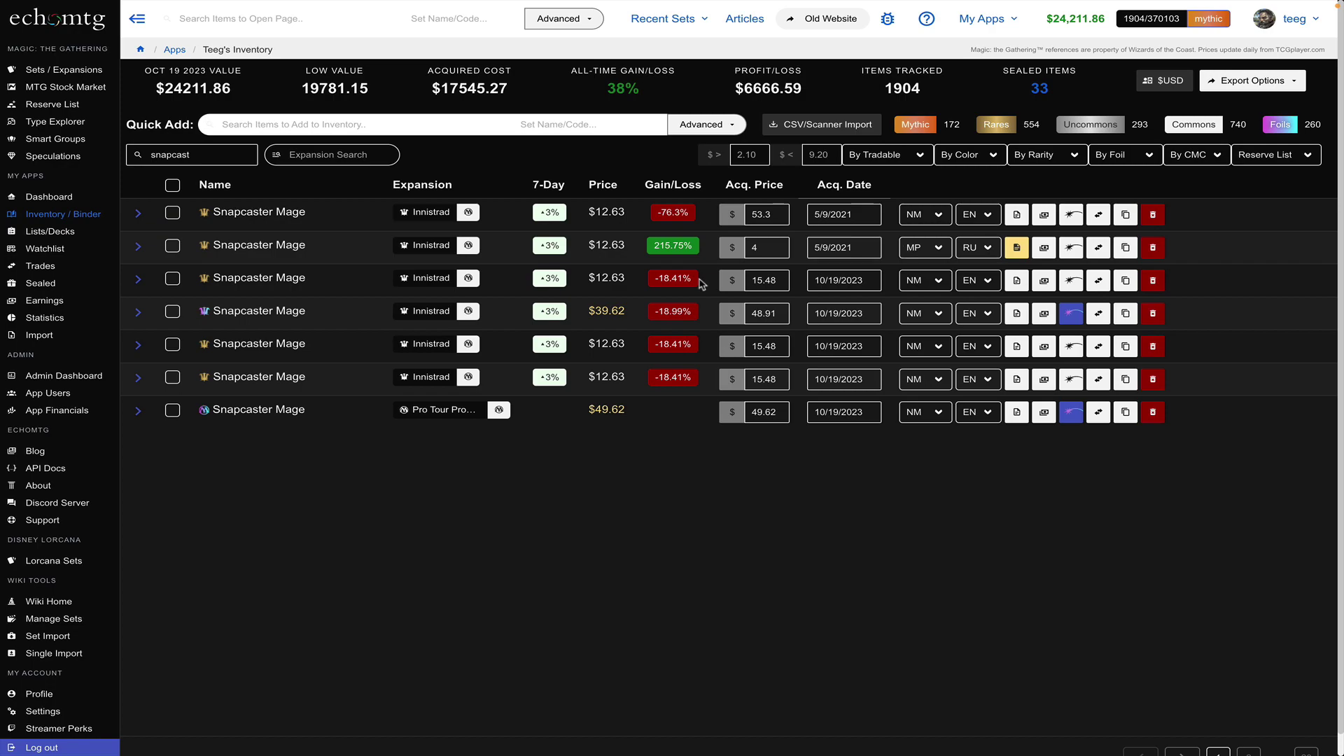
Move the second Snapcaster Mage to earnings, marking it sold for 12.63 with an acquired price of 4.
click(1045, 249)
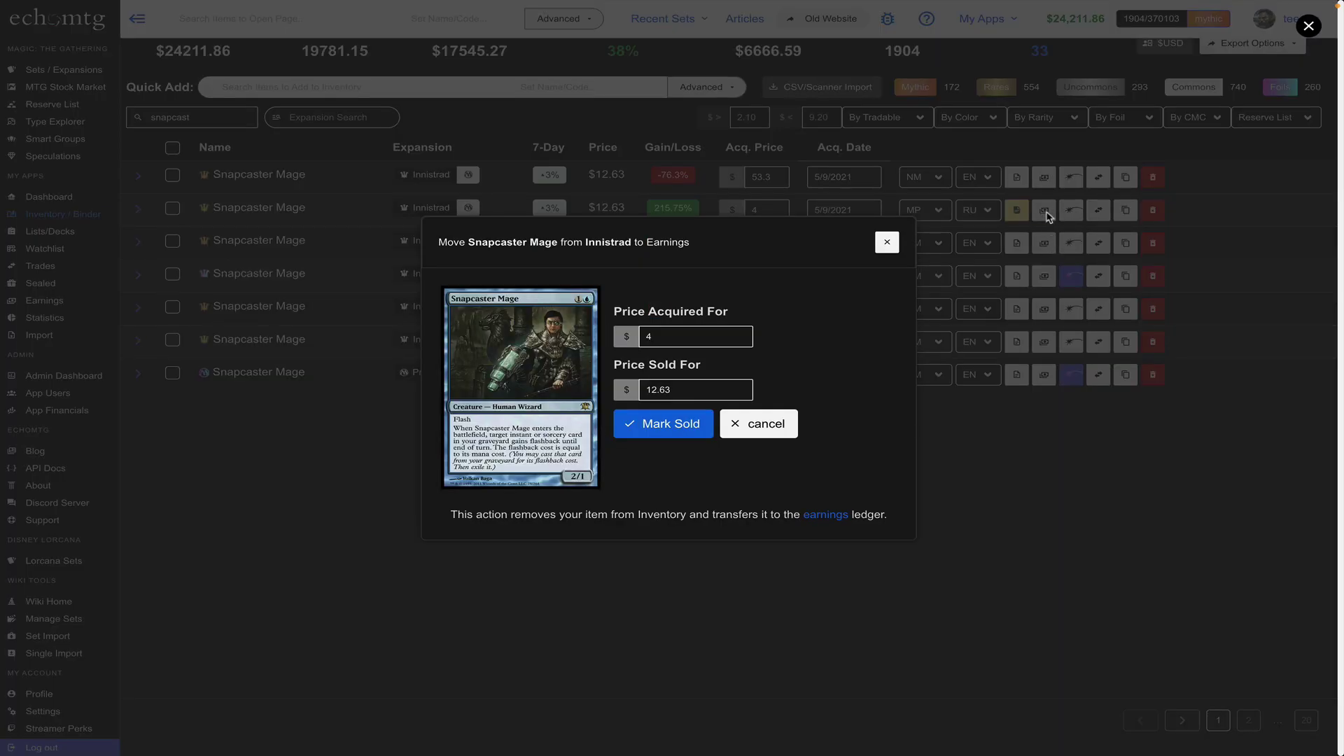
click(677, 340)
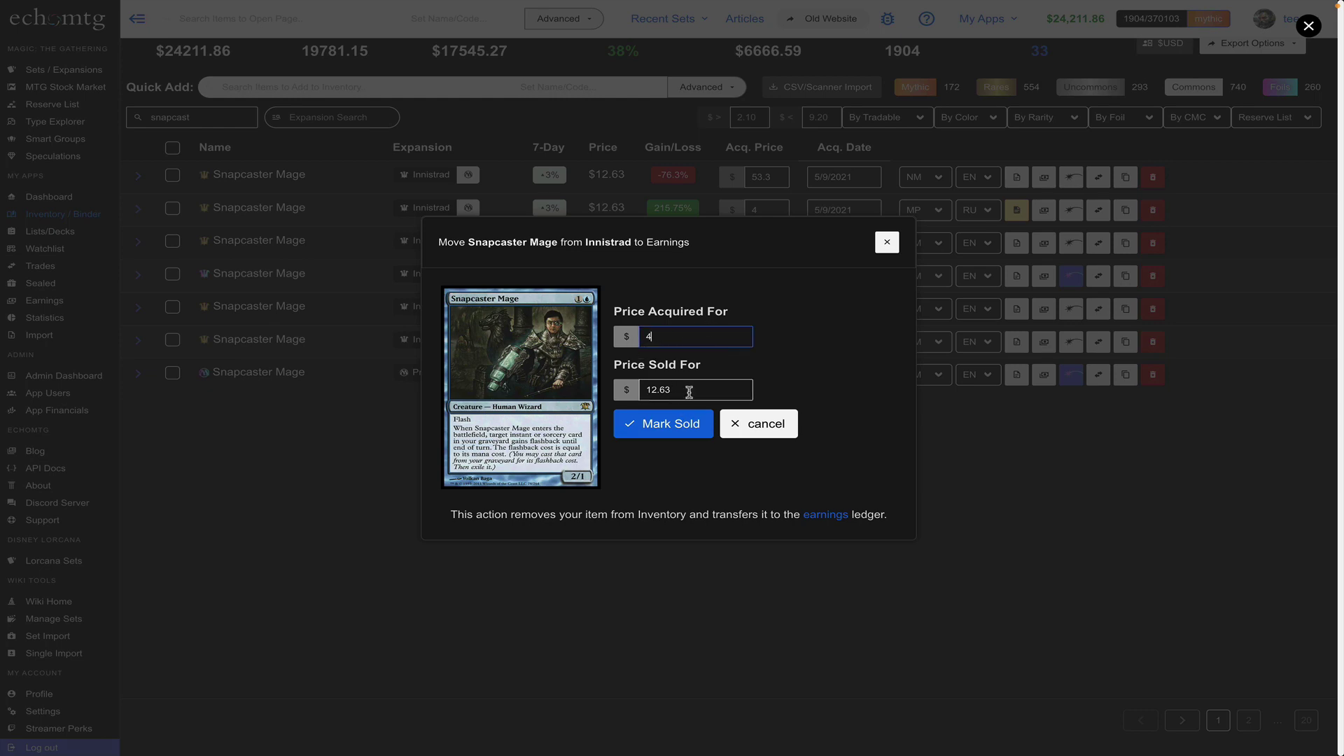
click(680, 433)
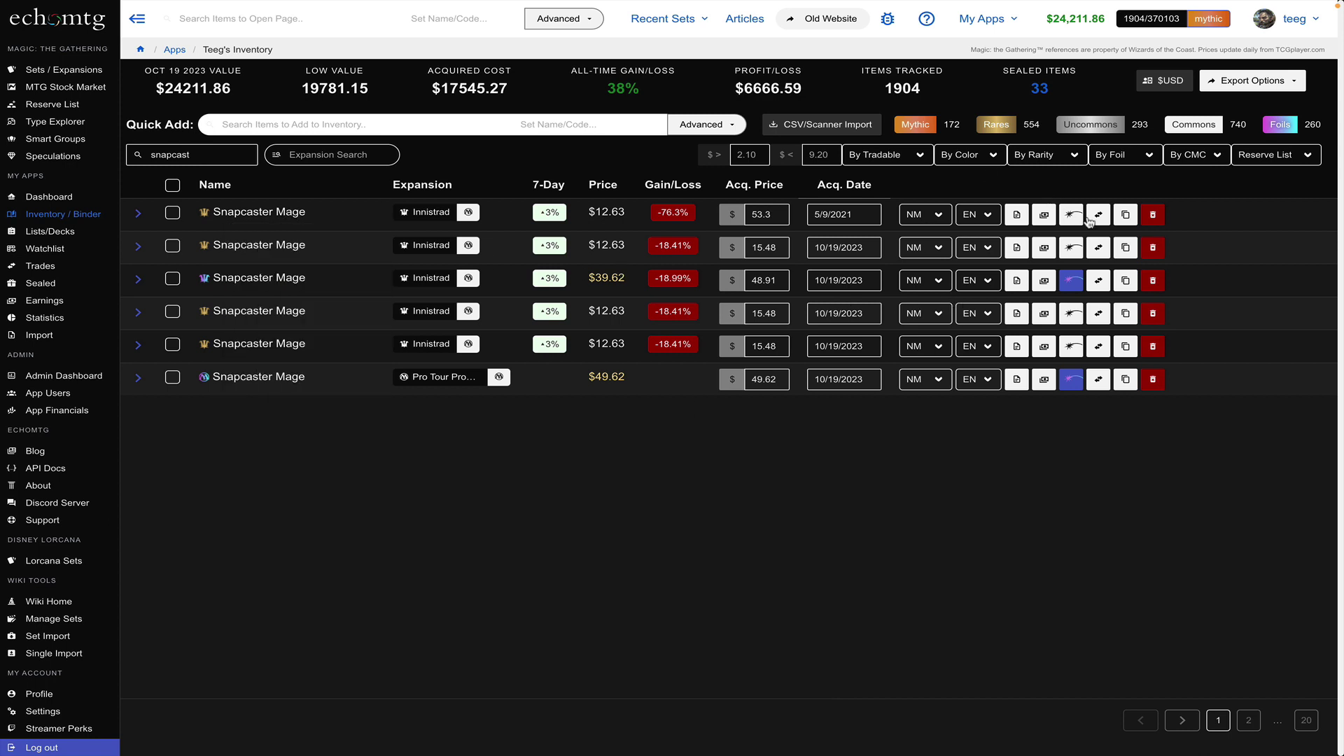
Switch the first Snapcaster Mage to foil and back to regular, and mark it as tradable.
click(1072, 215)
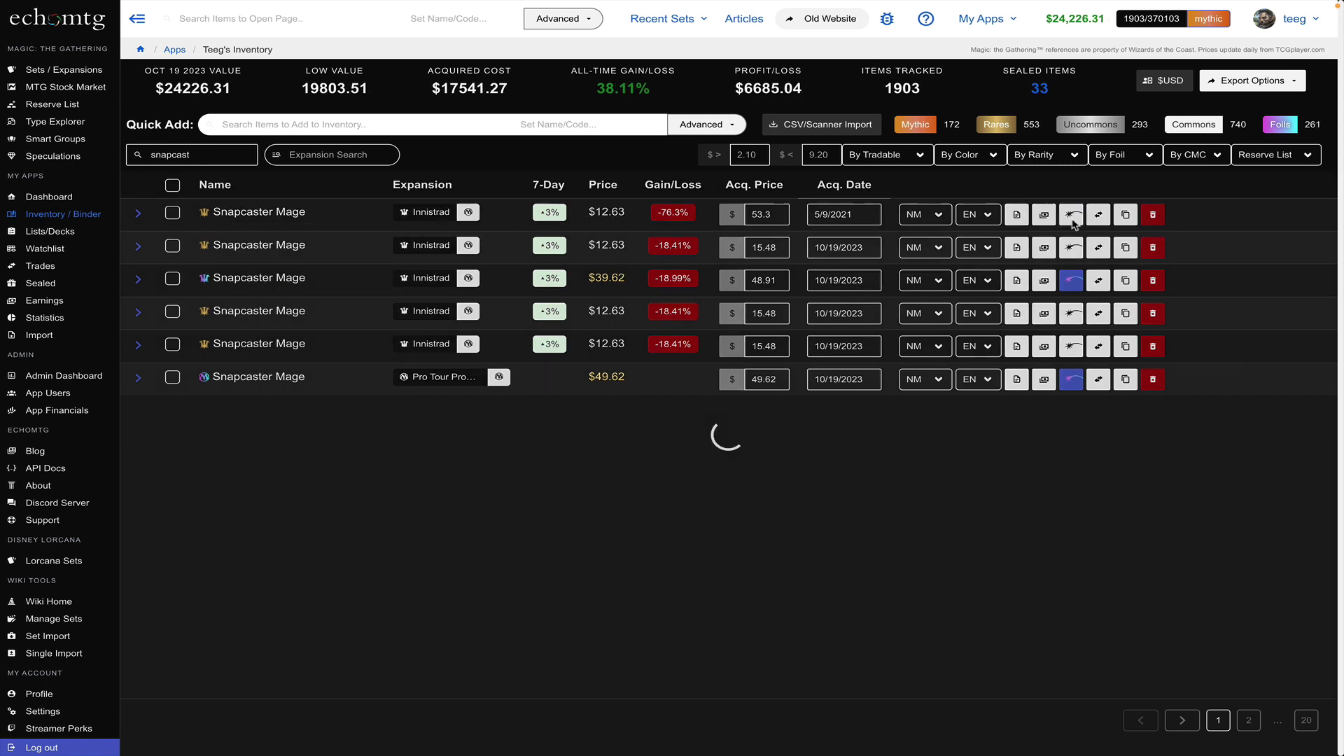
click(1072, 215)
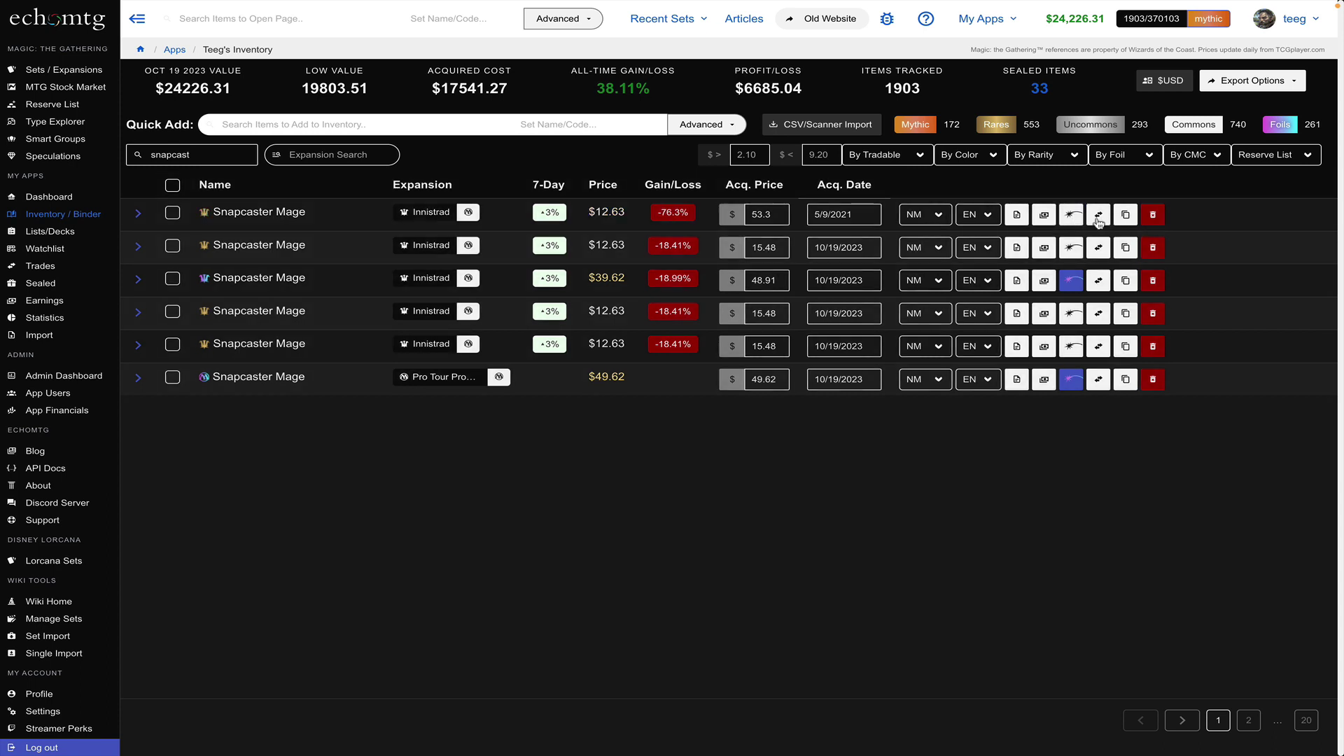
click(1099, 217)
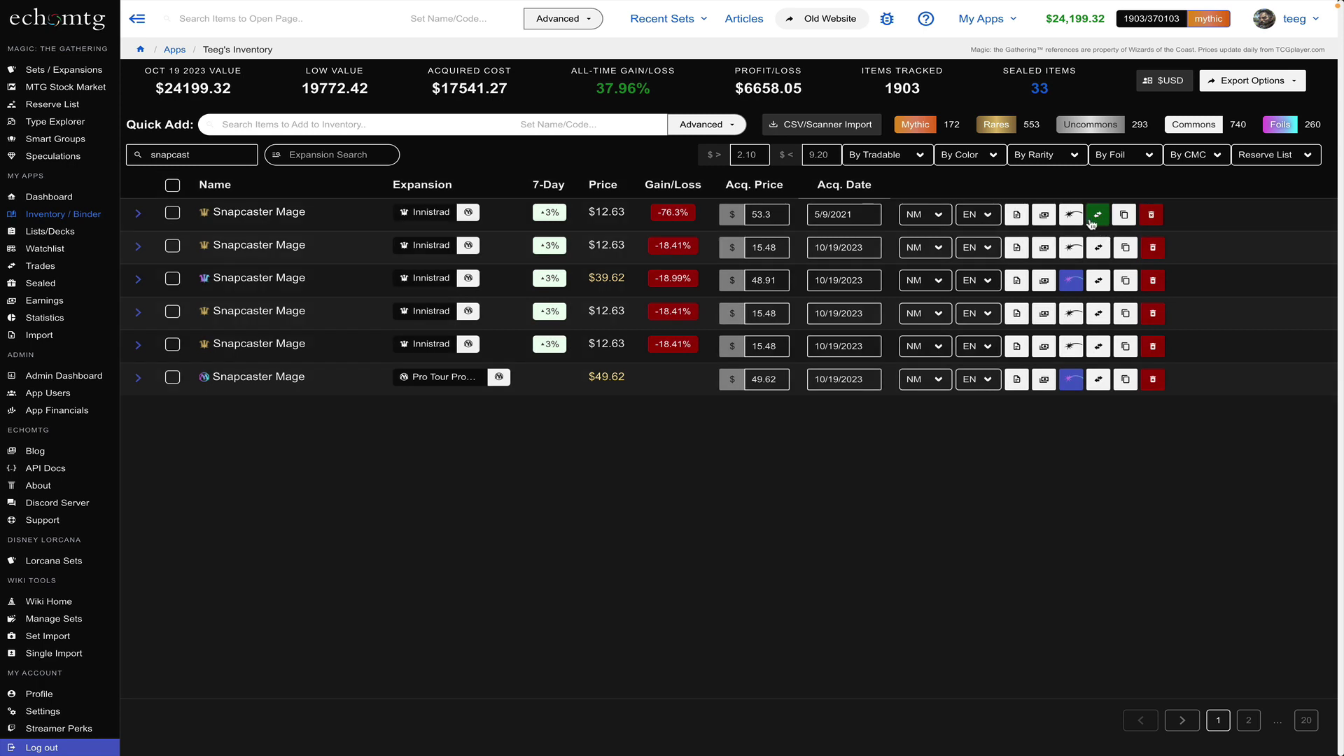
Duplicate the first Snapcaster Mage entry and delete the original from the inventory.
mouse_move(364, 219)
click(1125, 215)
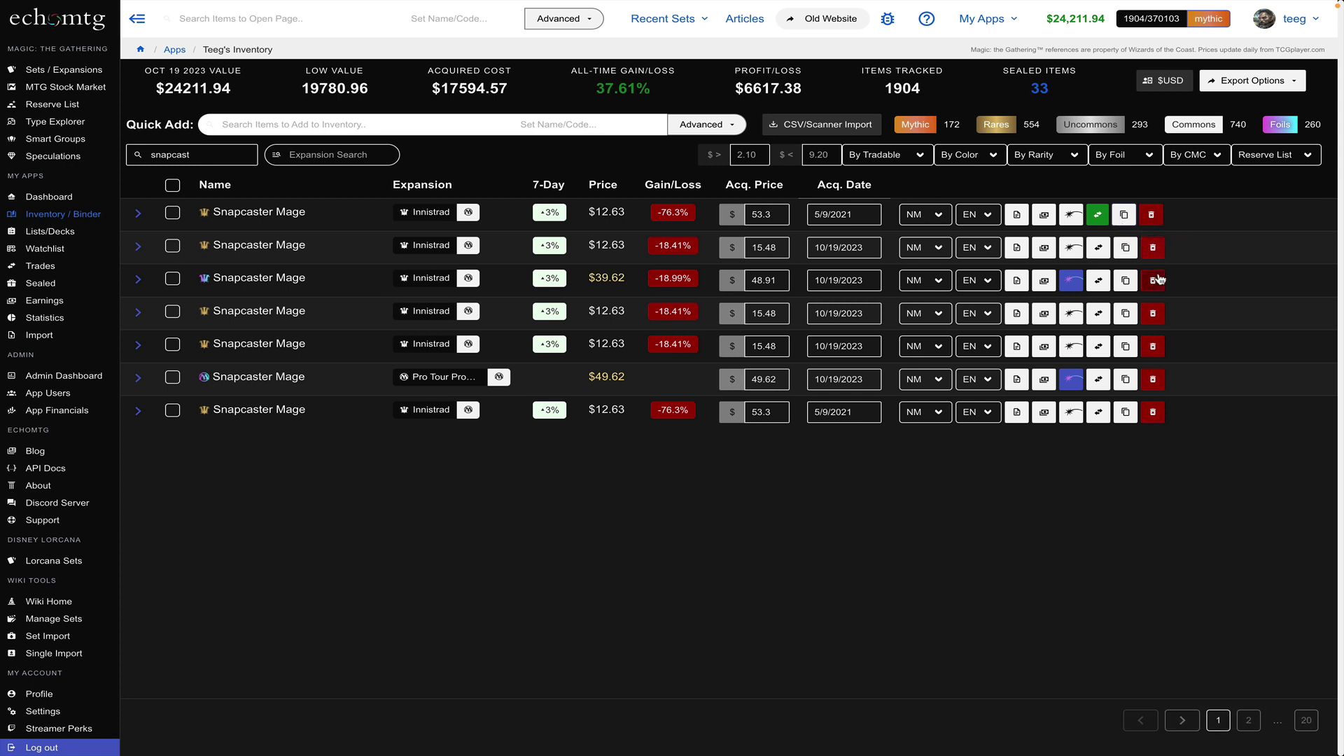
click(1152, 217)
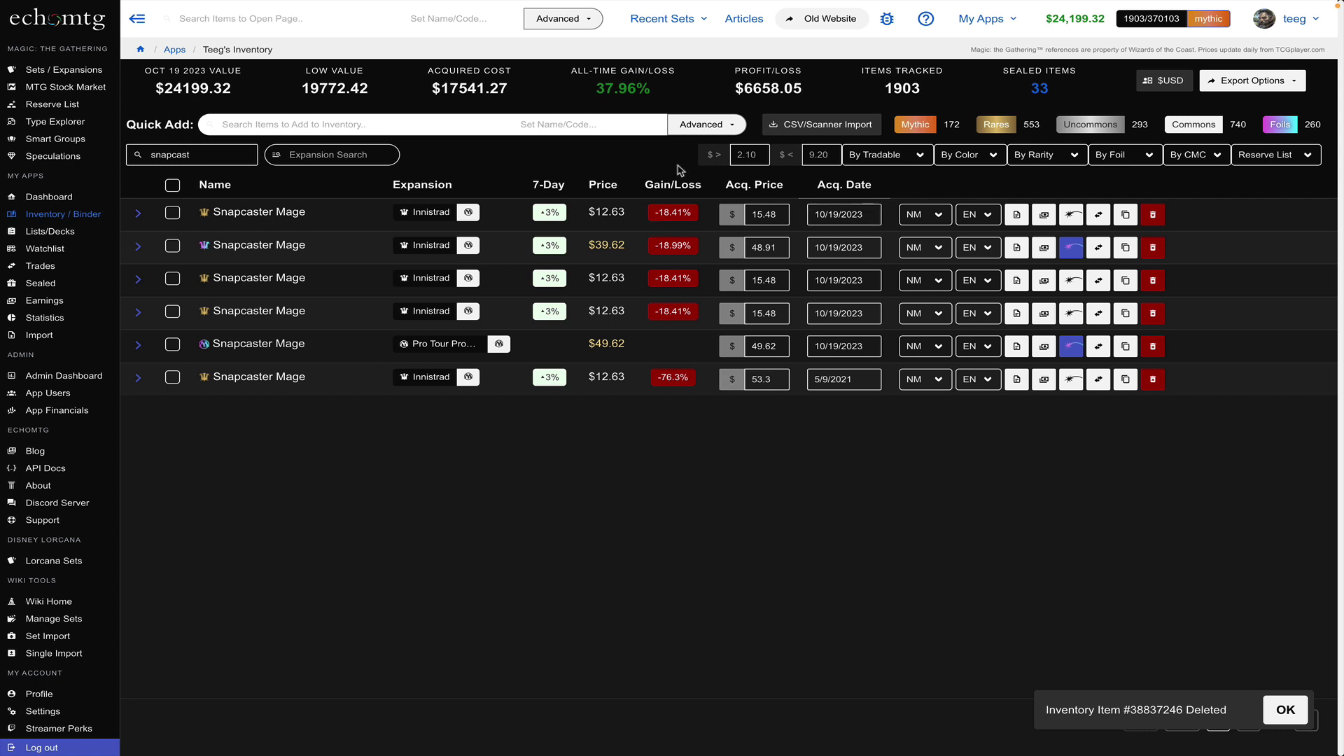
Clear the inventory name search and filter the items by a minimum price of 10 and a maximum price of 20.
double_click(222, 156)
key(BackSpace)
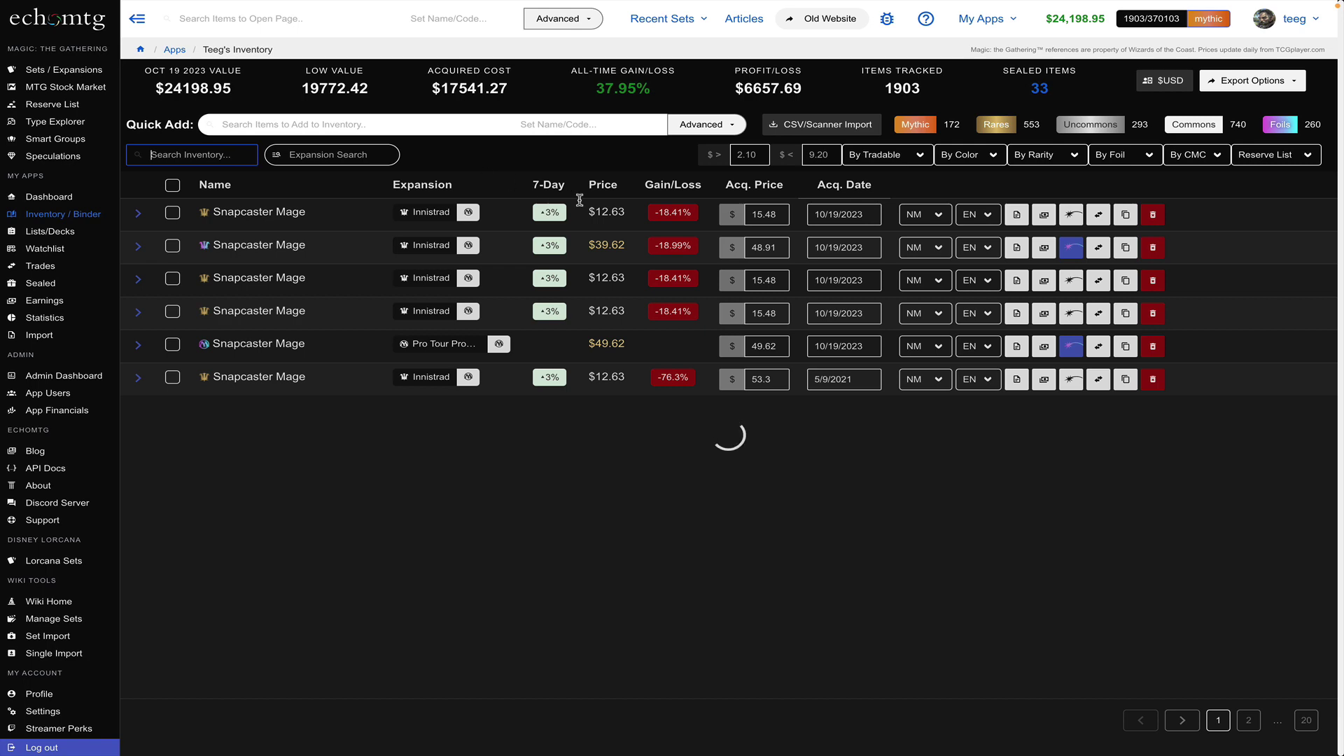
click(748, 158)
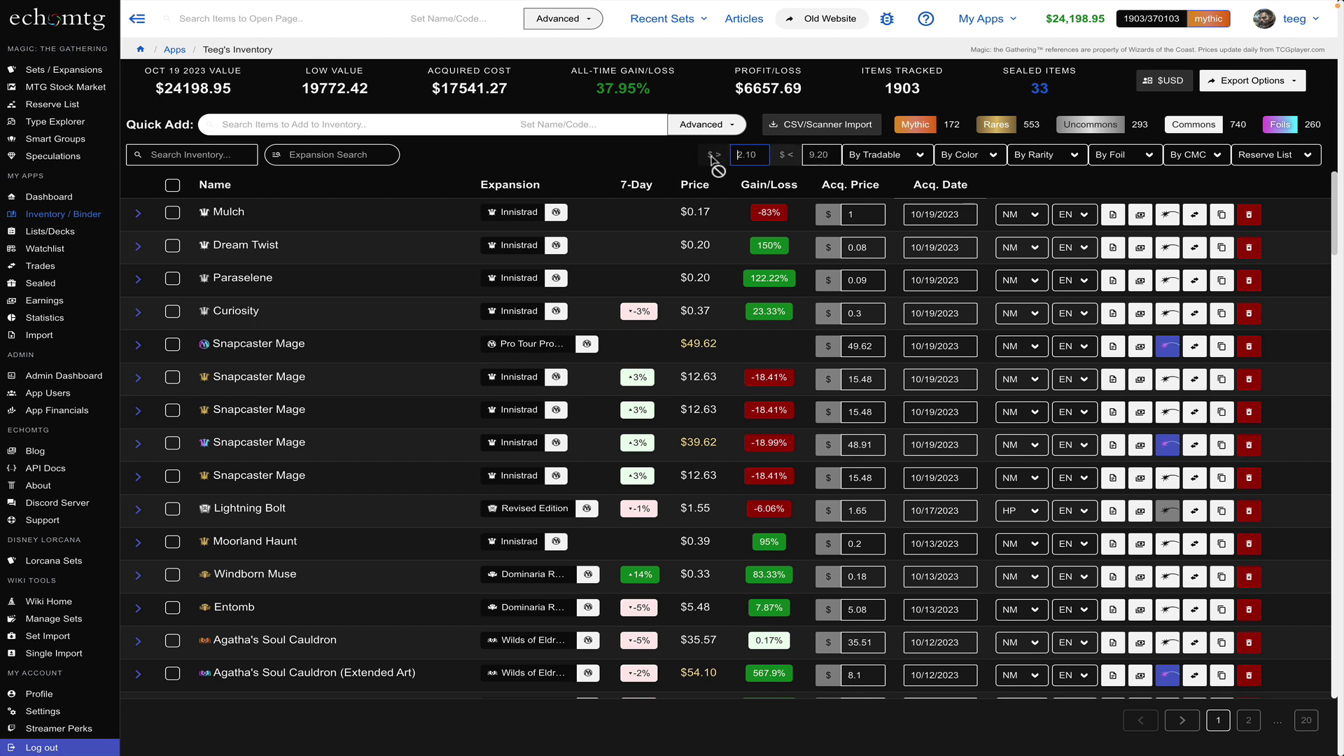
double_click(754, 157)
text(00)
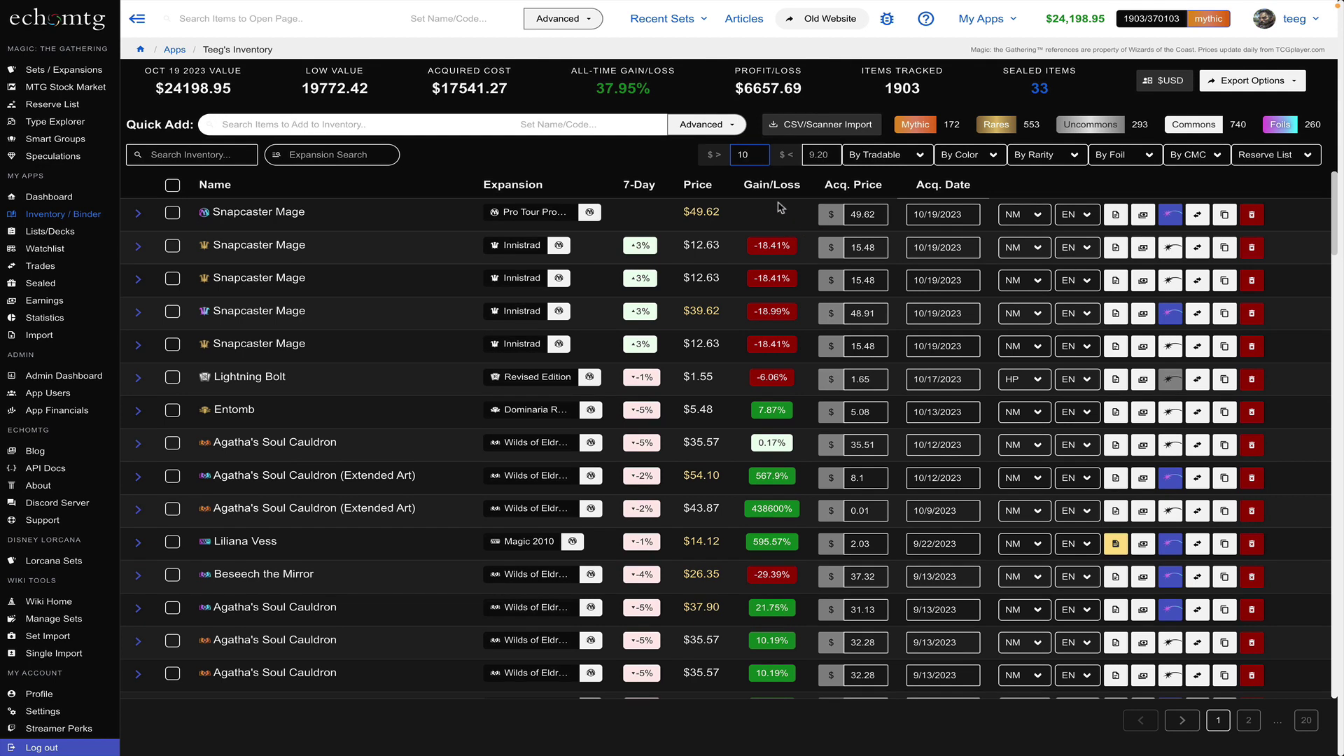
click(819, 157)
text(20)
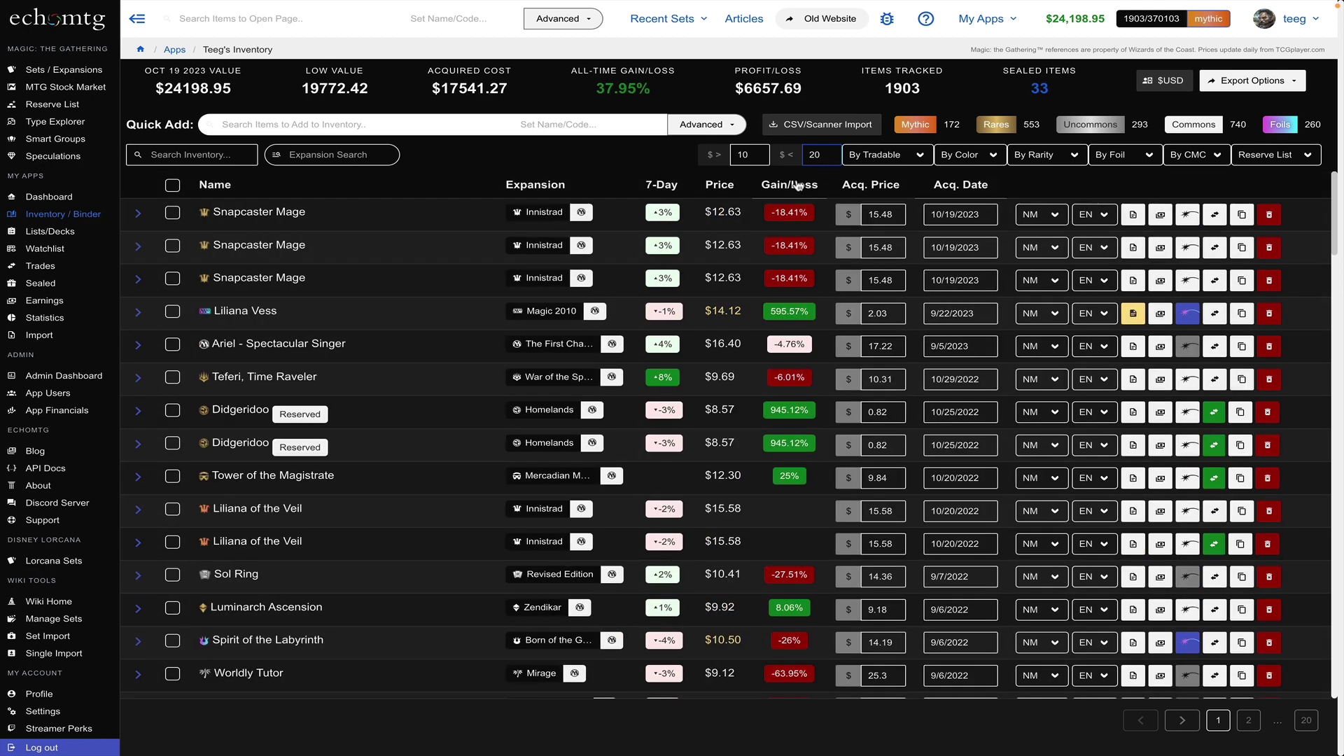
Look over the price-filtered items and restrict the inventory to Only Tradable.
scroll(782, 377, down, 3)
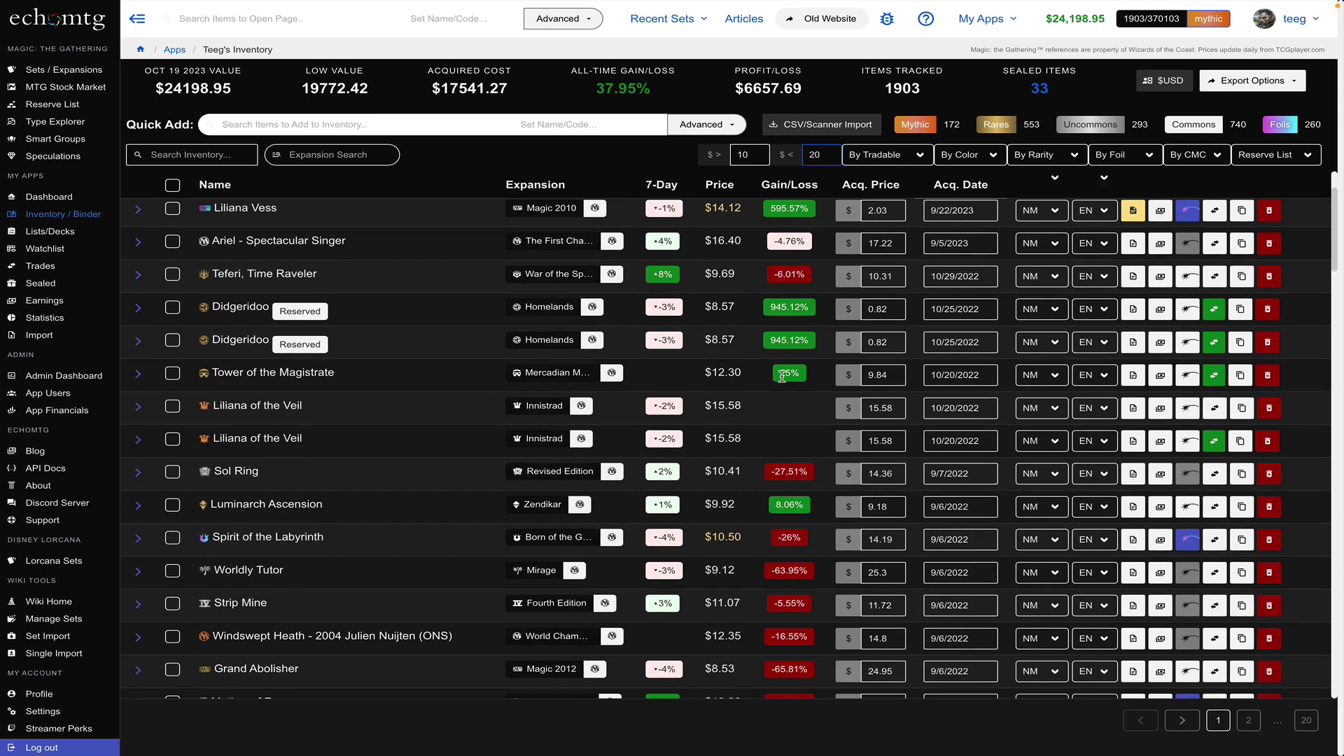
scroll(782, 377, up, 3)
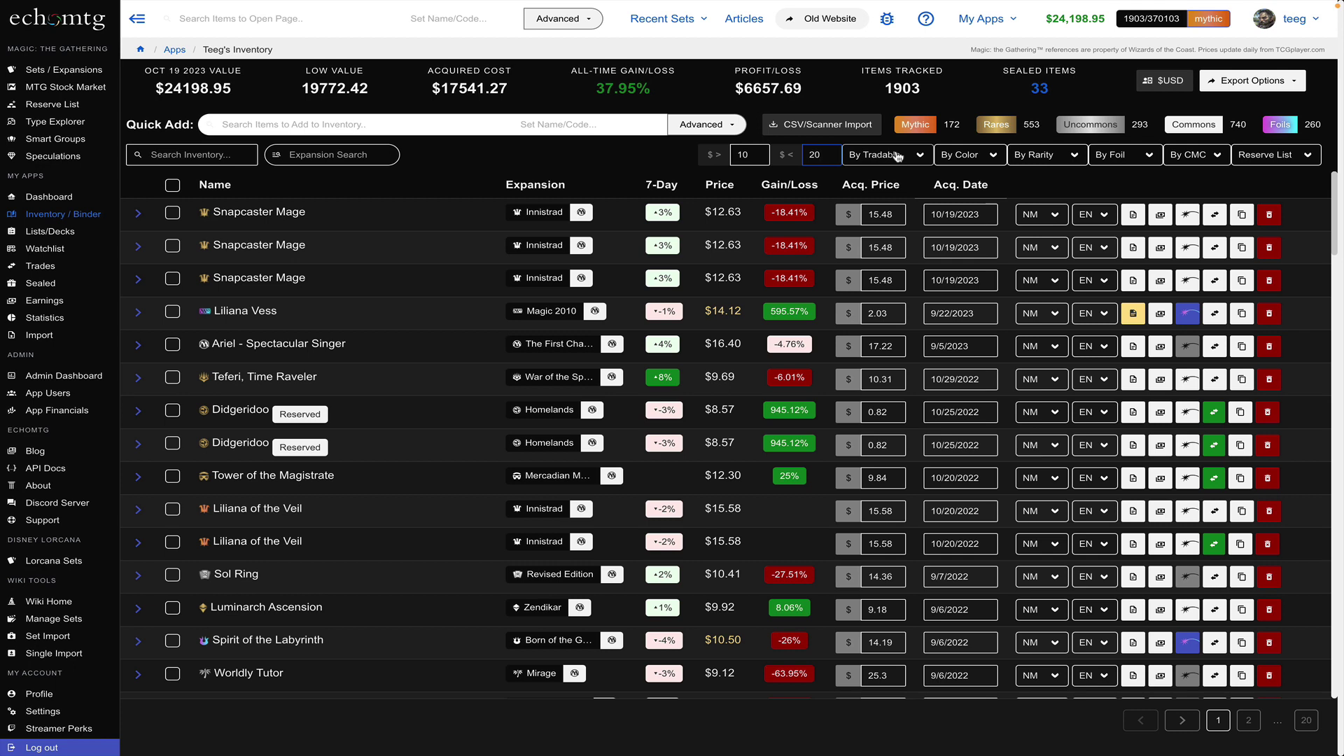
click(895, 158)
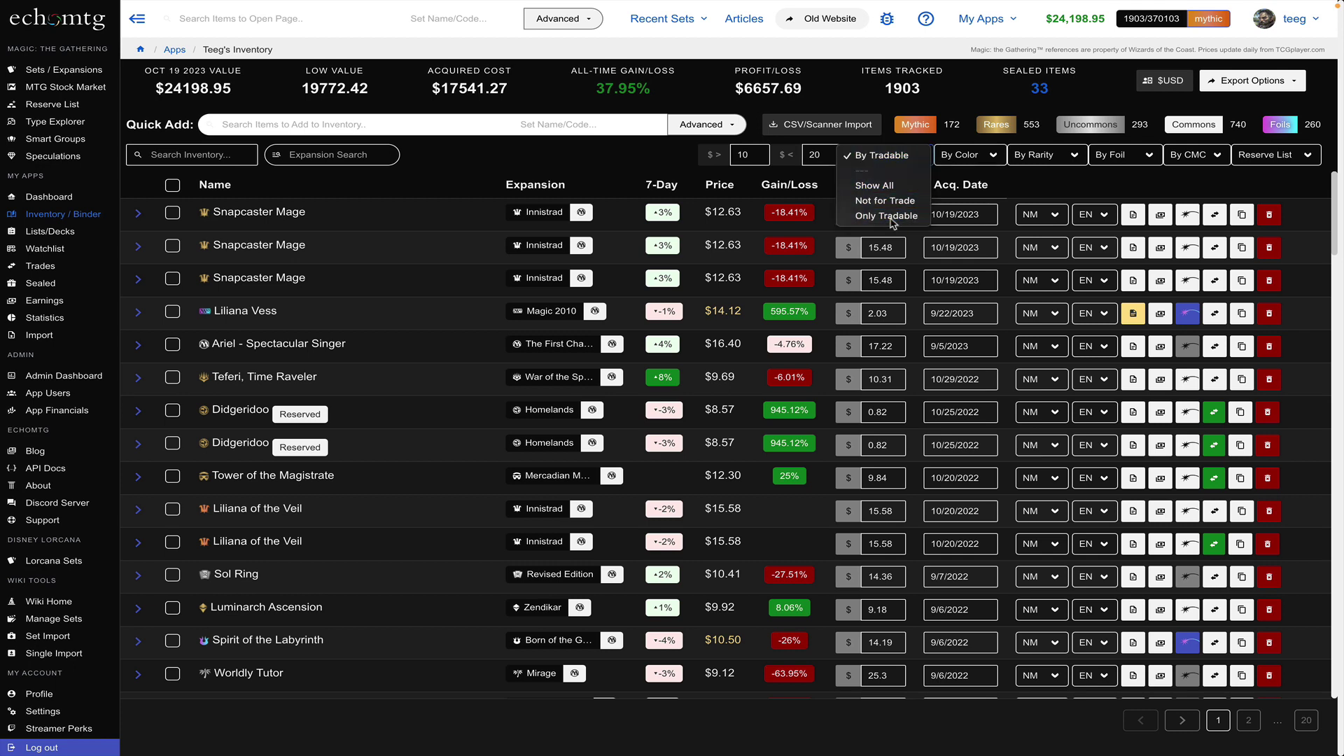
click(886, 216)
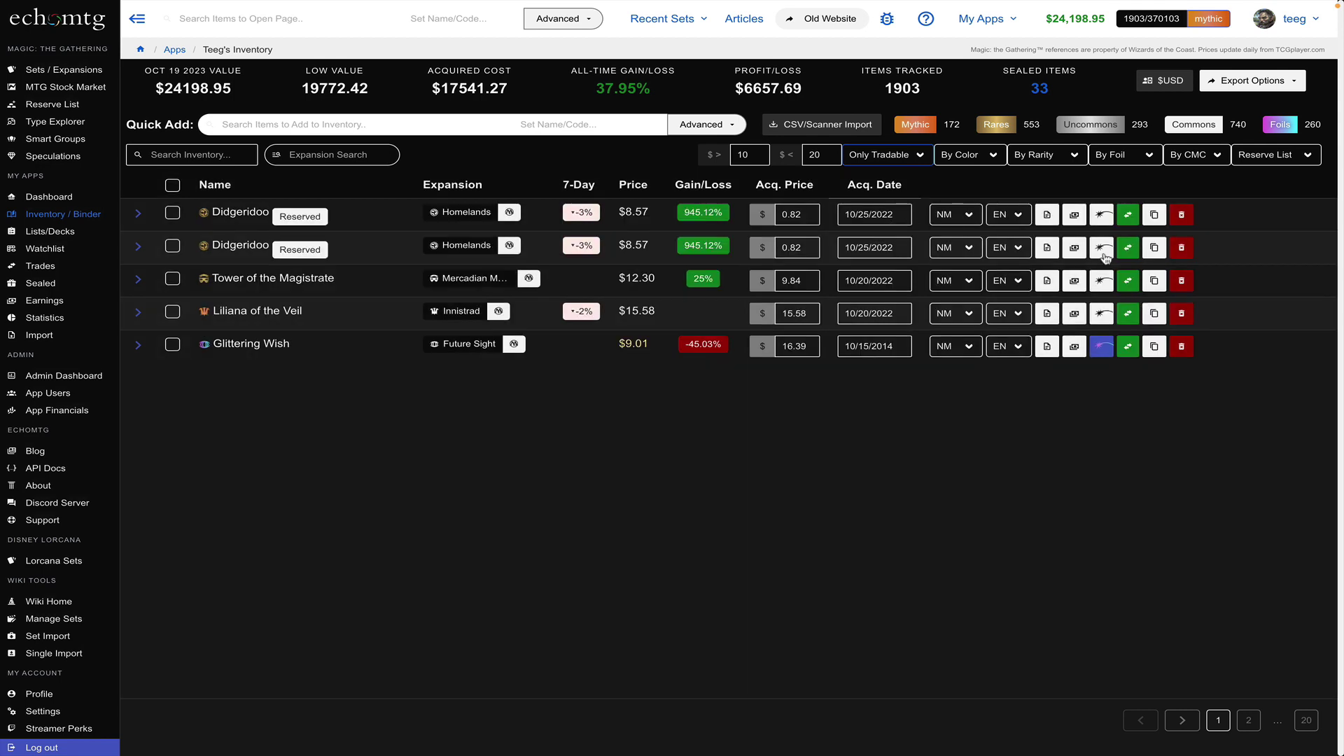
Clear the maximum price filter from the tradable items.
double_click(816, 154)
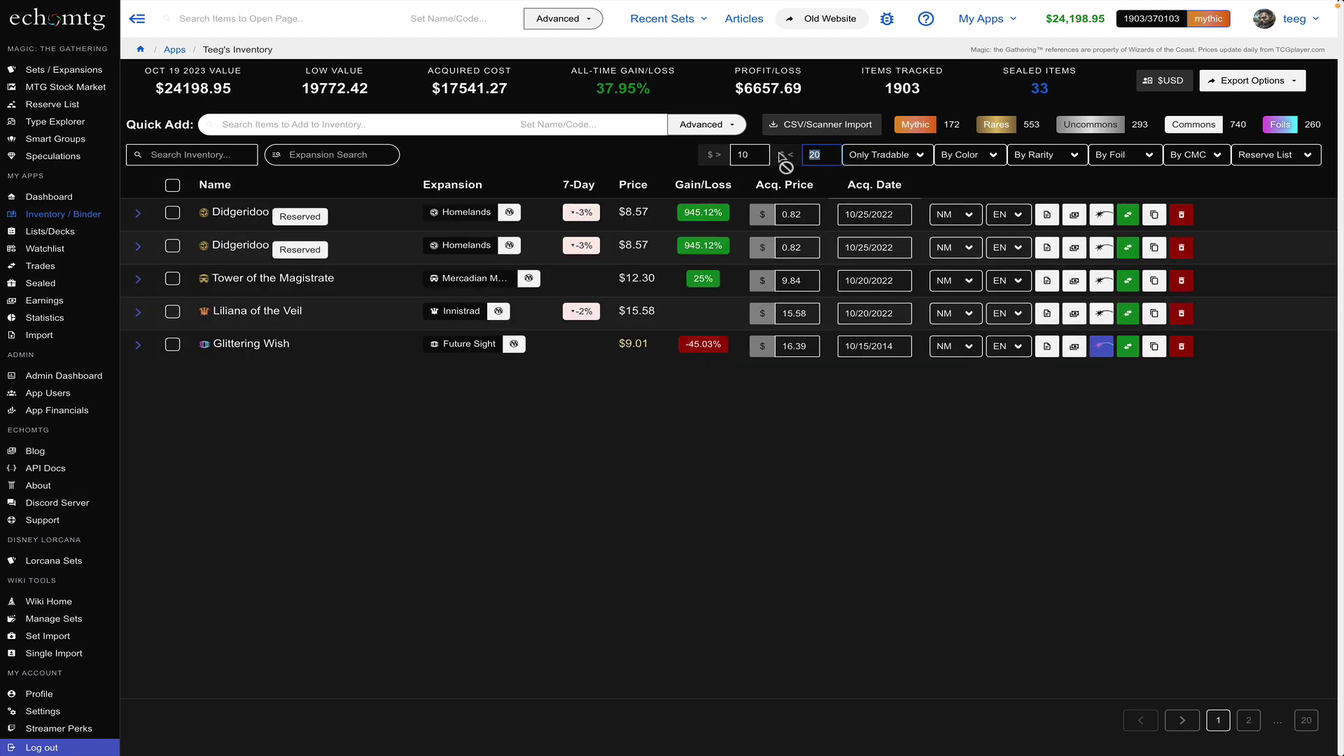
text(9.20)
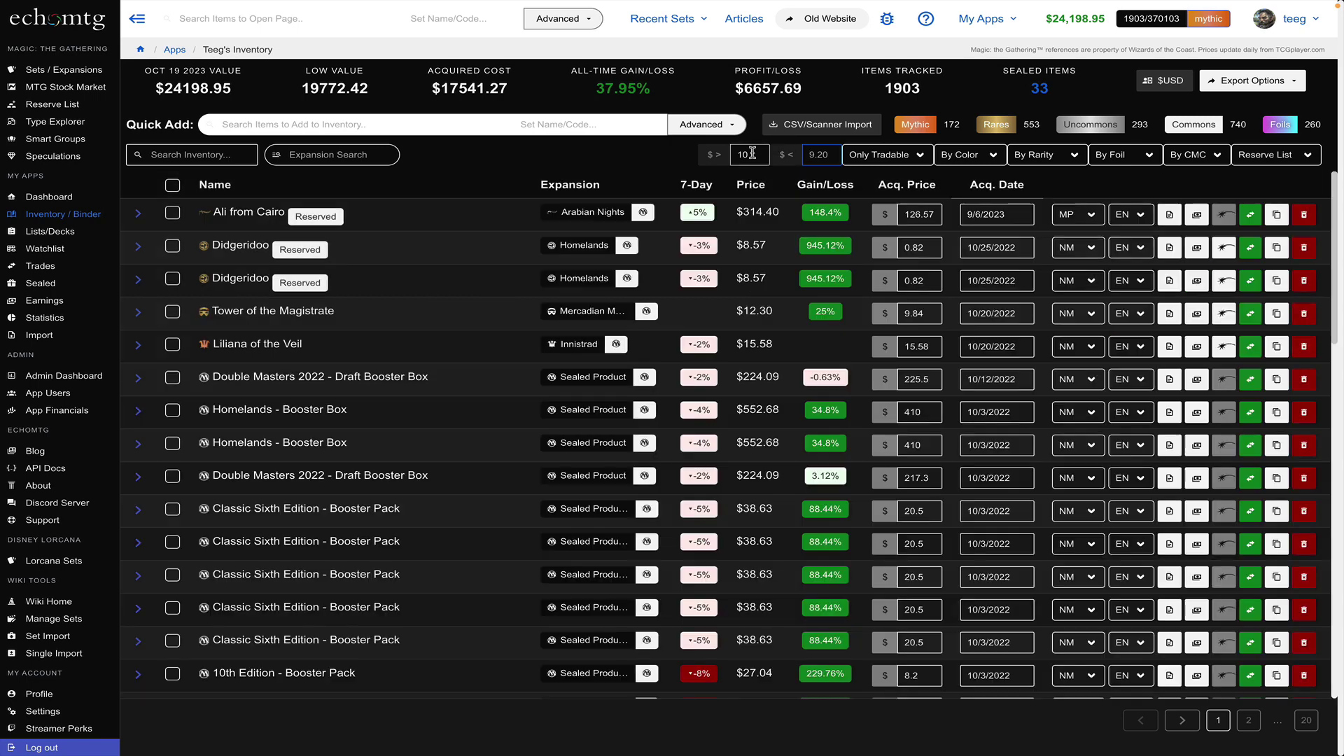
Clear the minimum price filter and reset the tradable filter to By Tradable.
double_click(752, 153)
text(2.10)
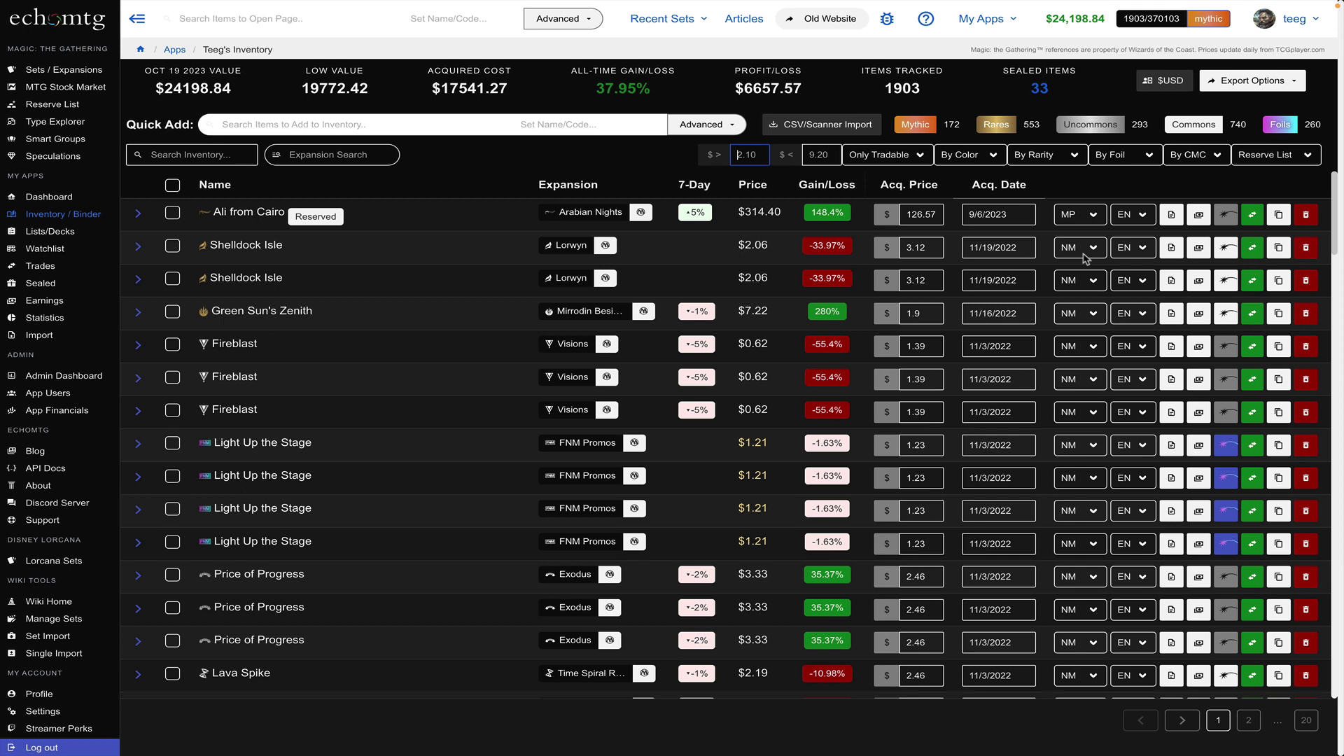
scroll(1115, 452, down, 2)
scroll(1116, 451, up, 2)
click(907, 169)
click(897, 100)
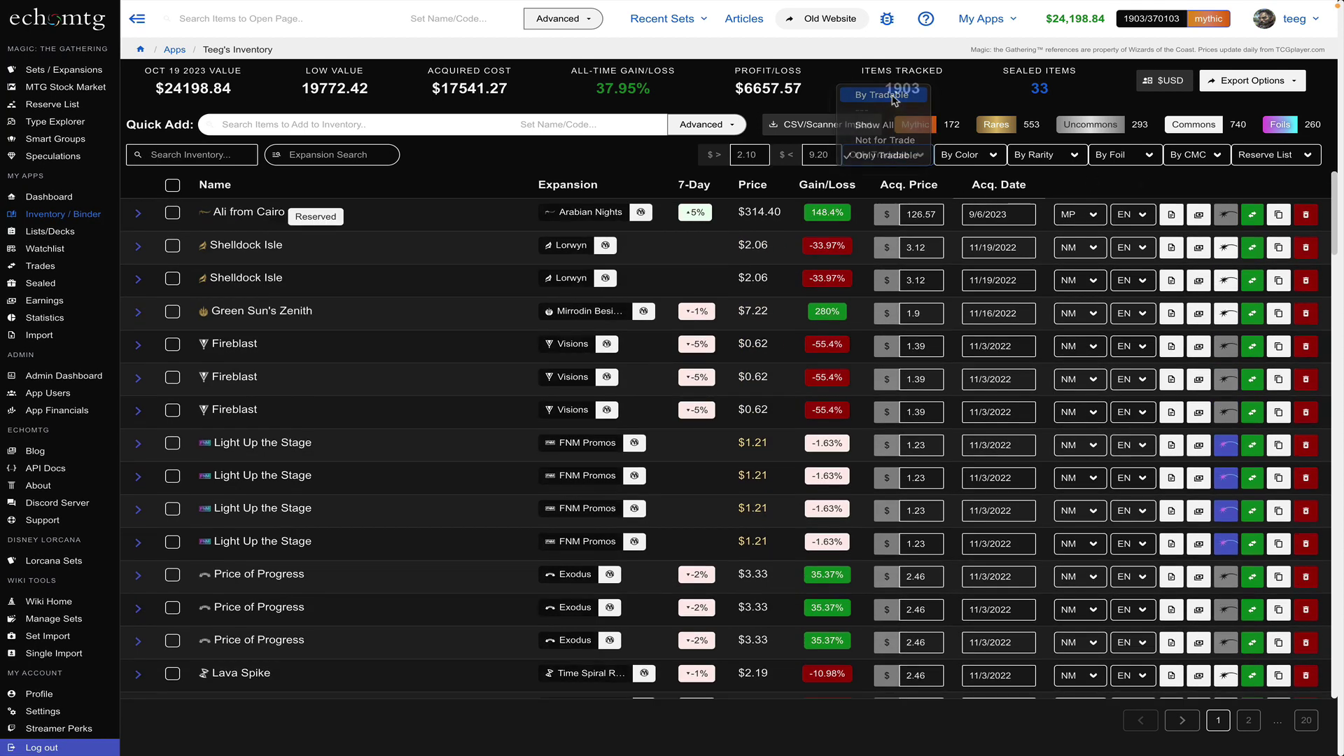
click(900, 163)
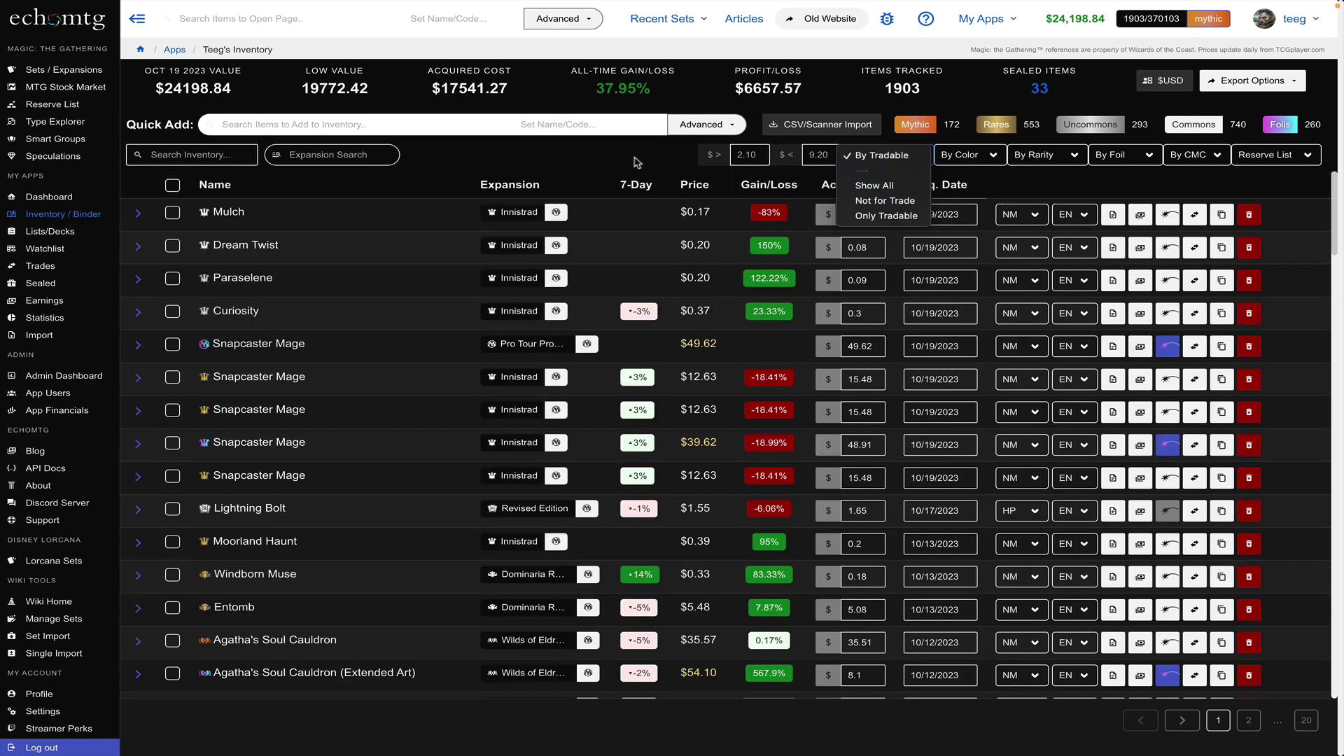
click(868, 156)
Filter the inventory by the color Blue and the rarity Mythic.
click(969, 155)
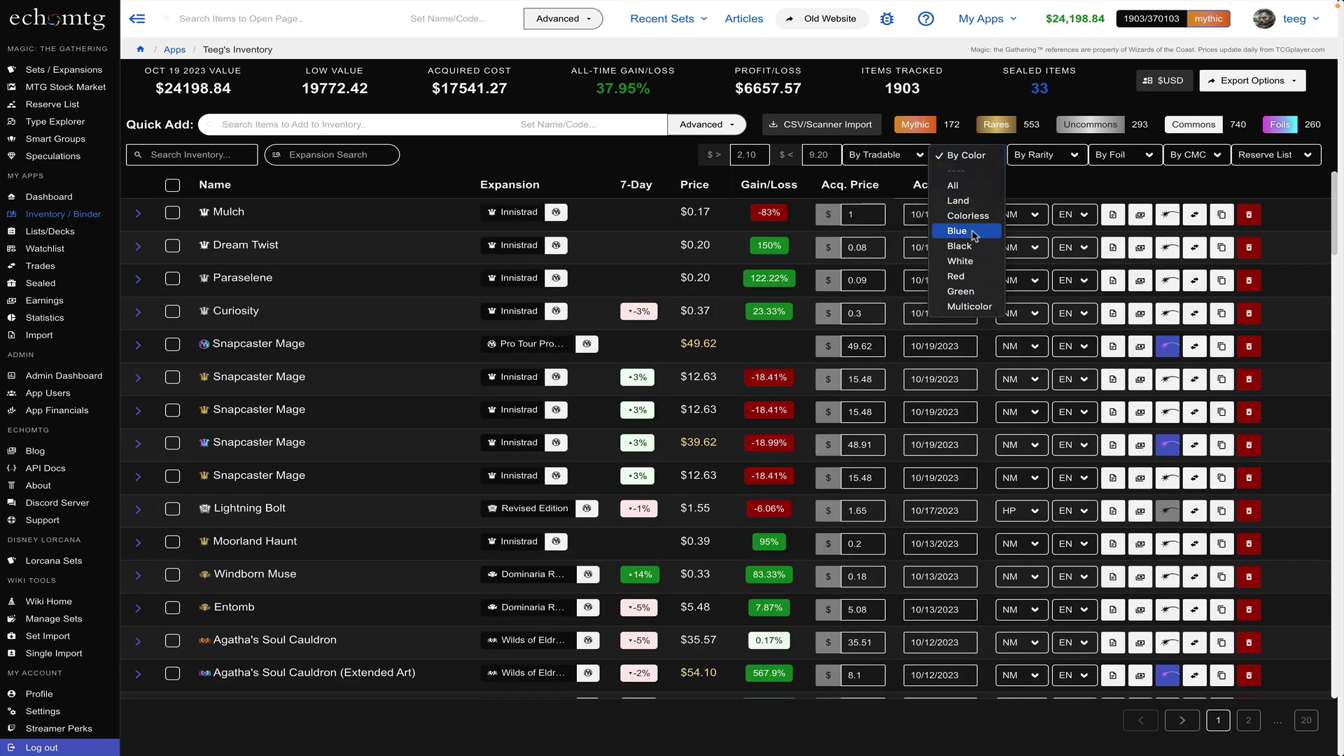
click(973, 236)
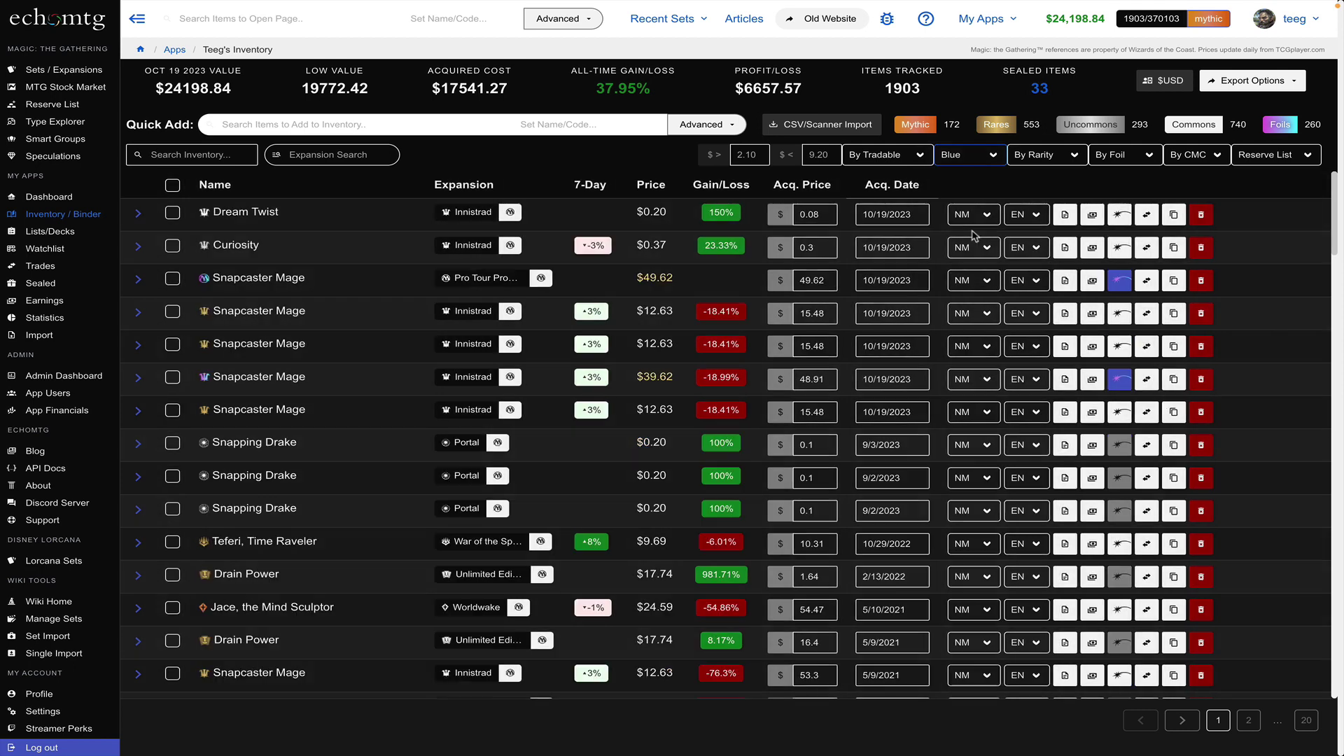
click(1053, 156)
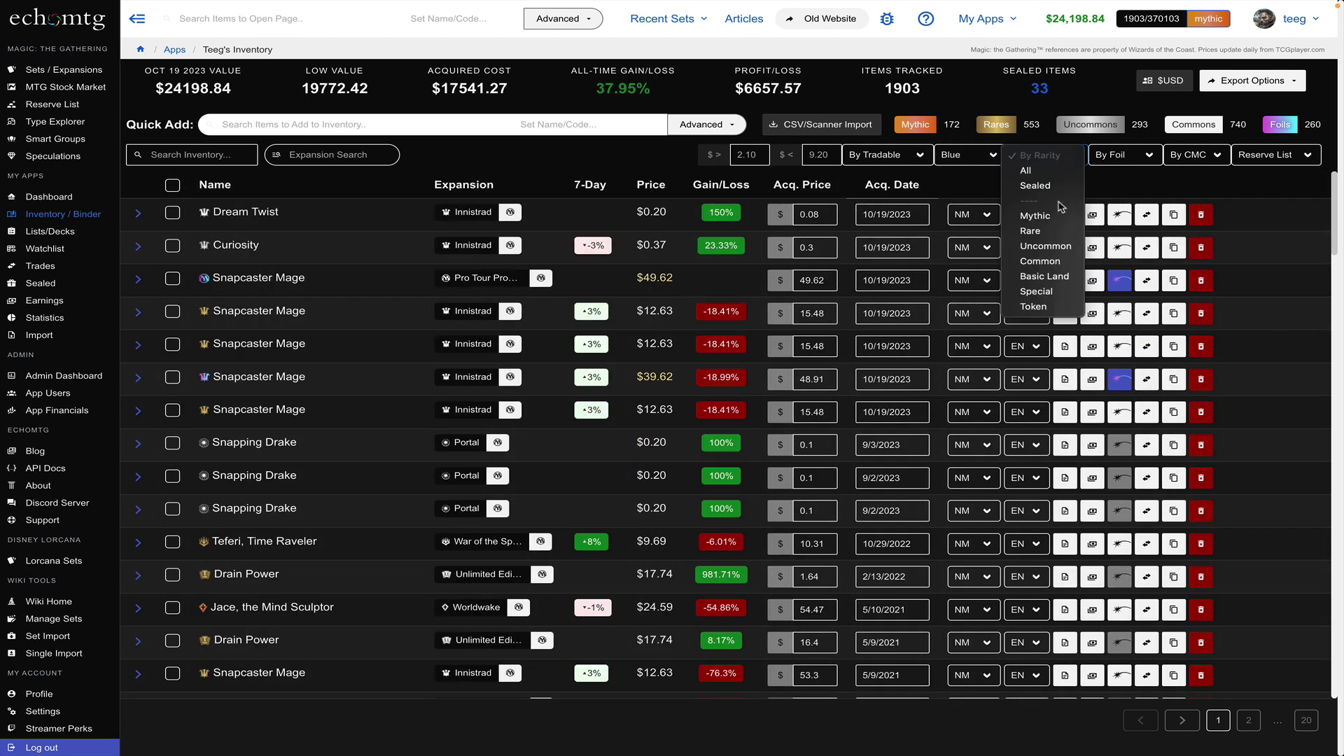
click(1037, 216)
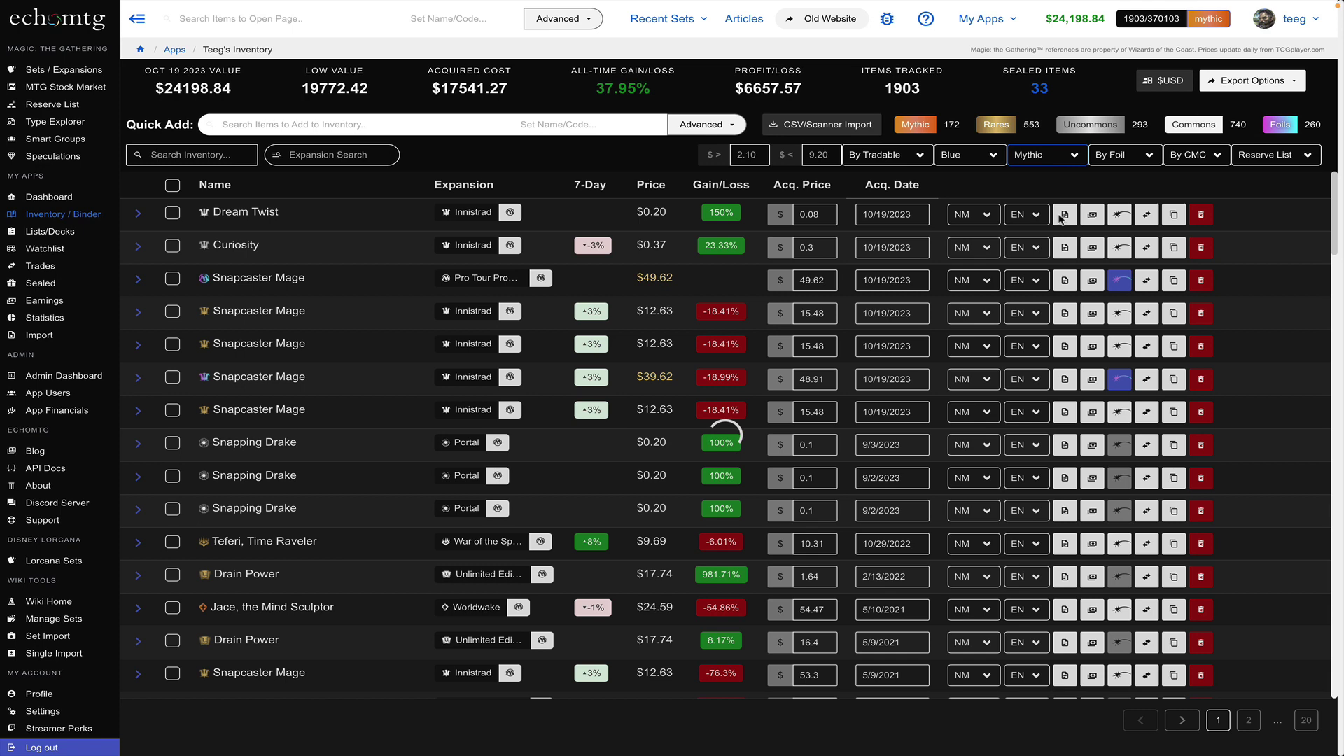
Narrow the blue mythic cards to Only Foils with a CMC of <= 3 and preview a matching card.
click(1148, 160)
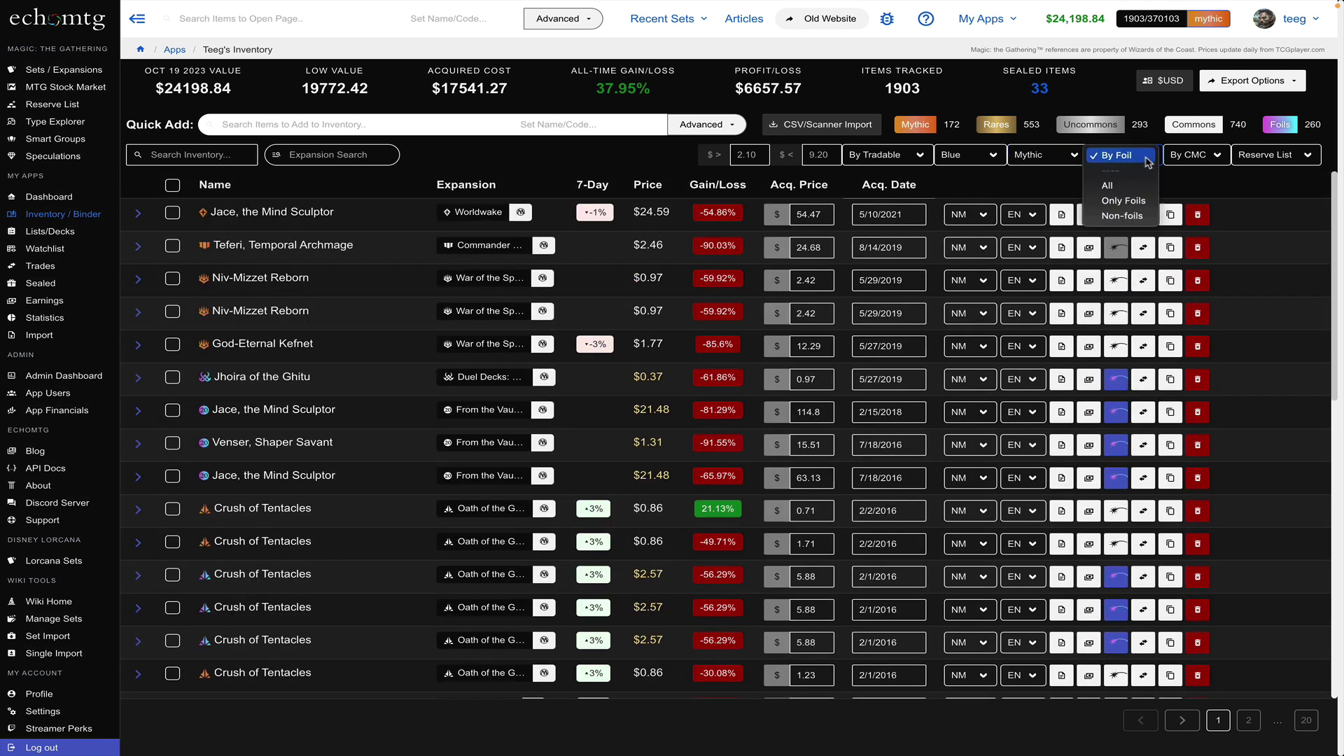
click(1142, 202)
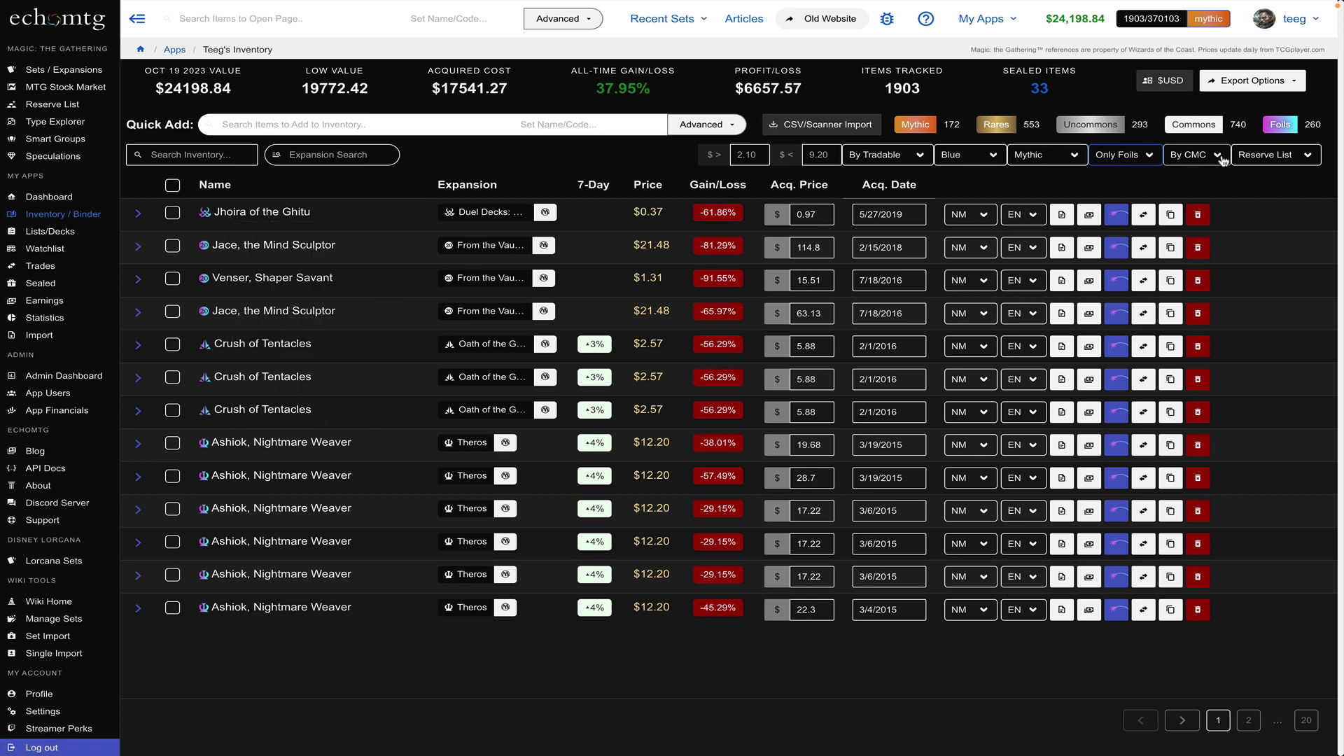
click(1194, 154)
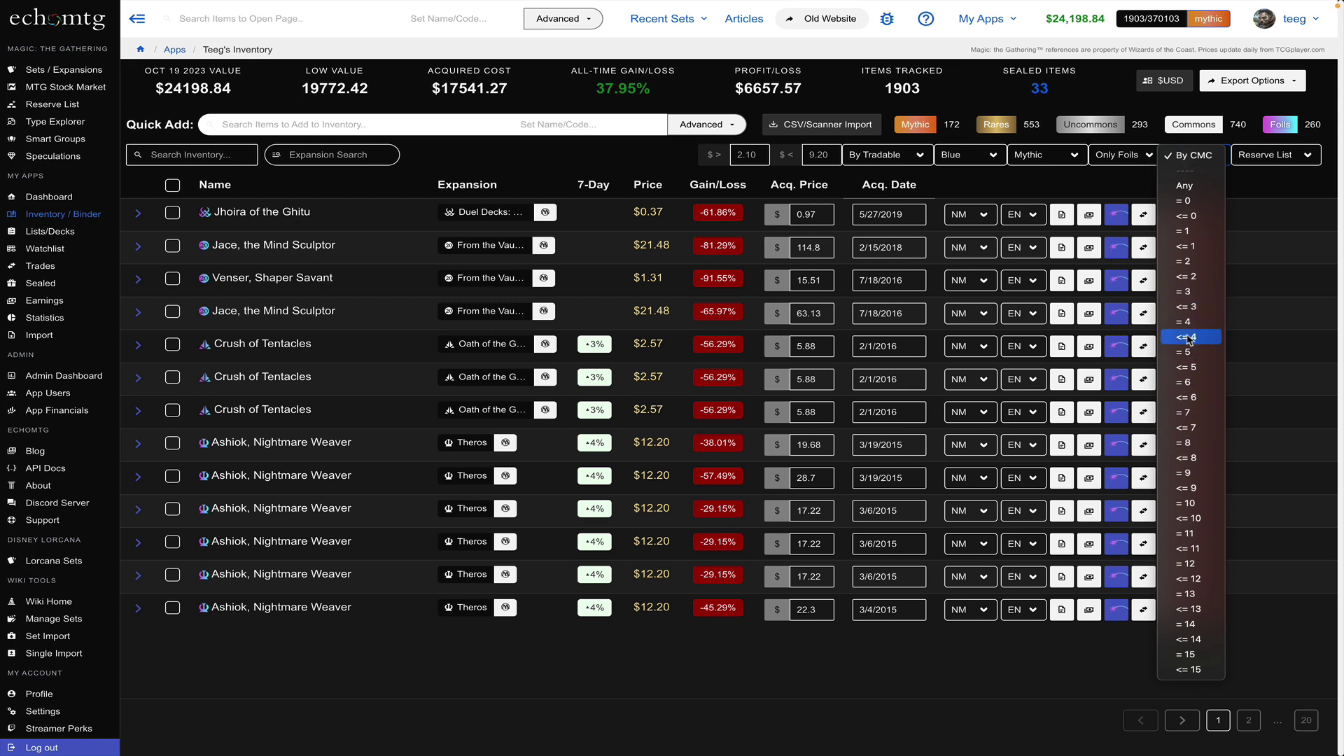
click(1187, 309)
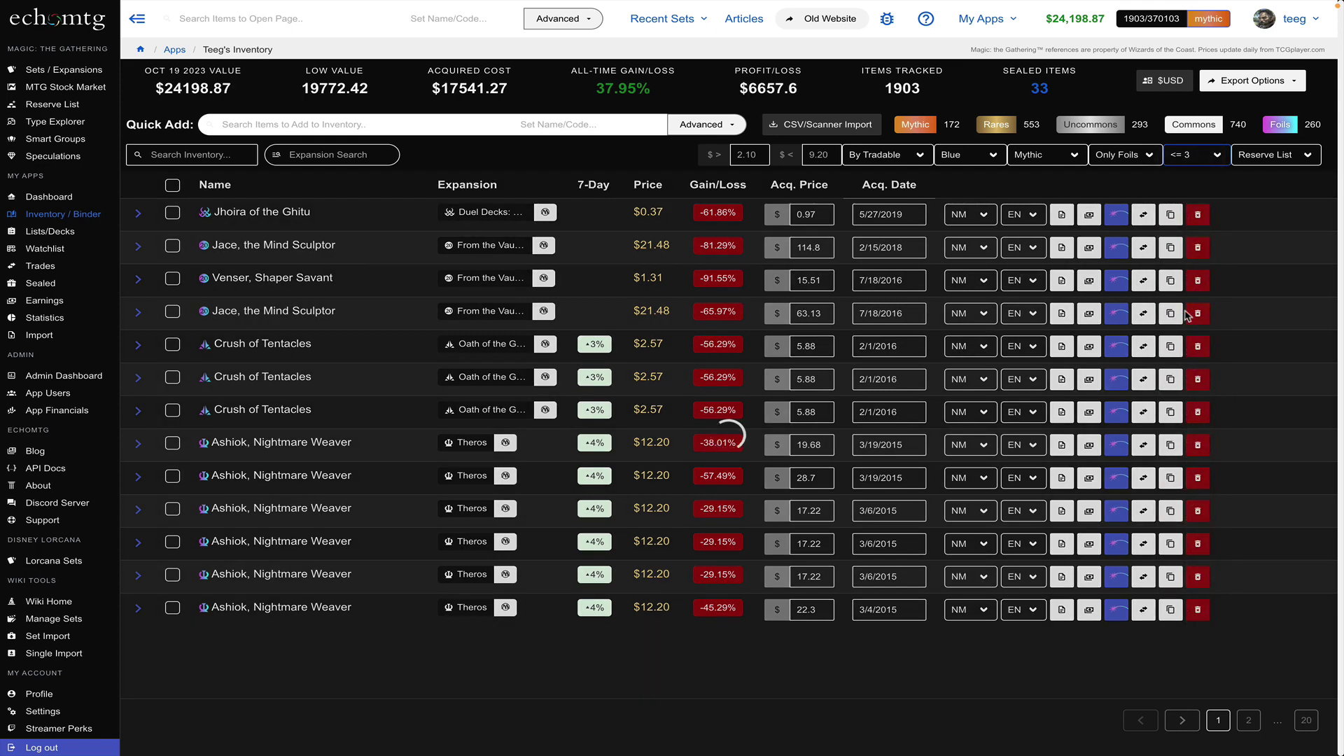
mouse_move(292, 282)
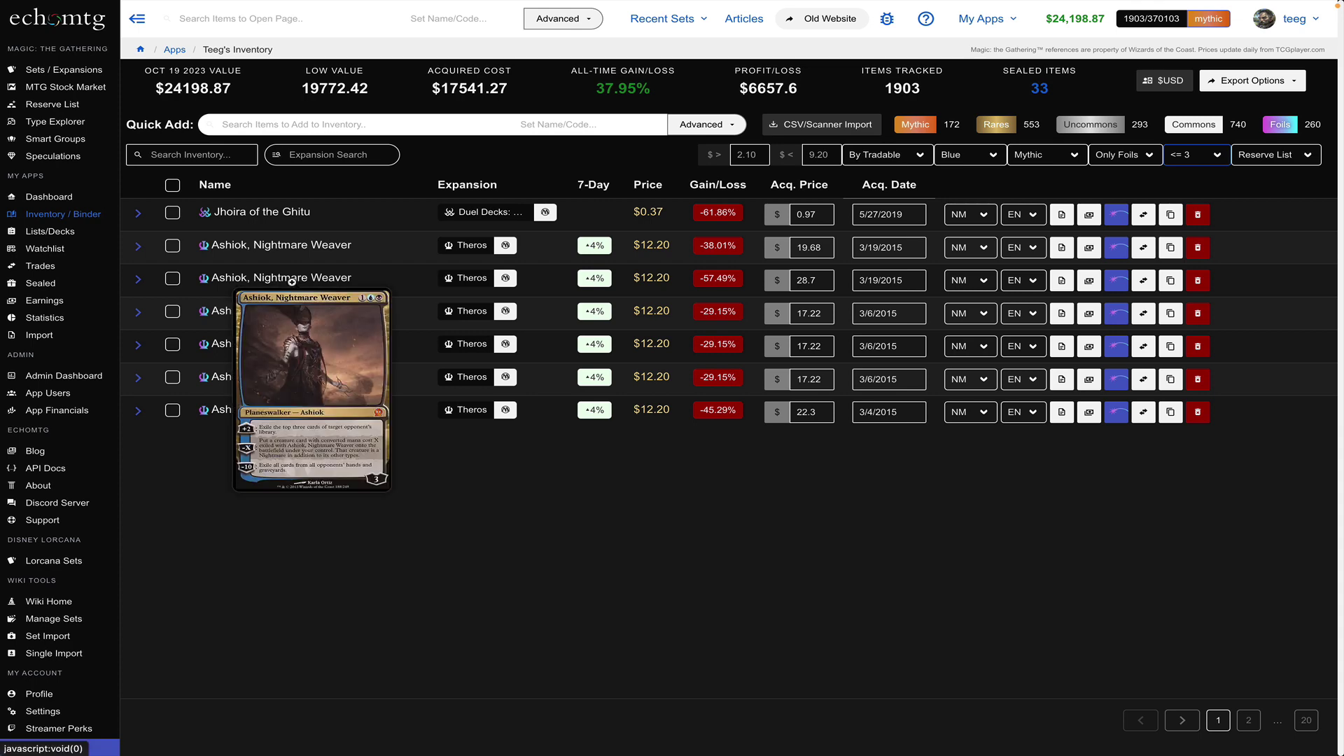
mouse_move(225, 406)
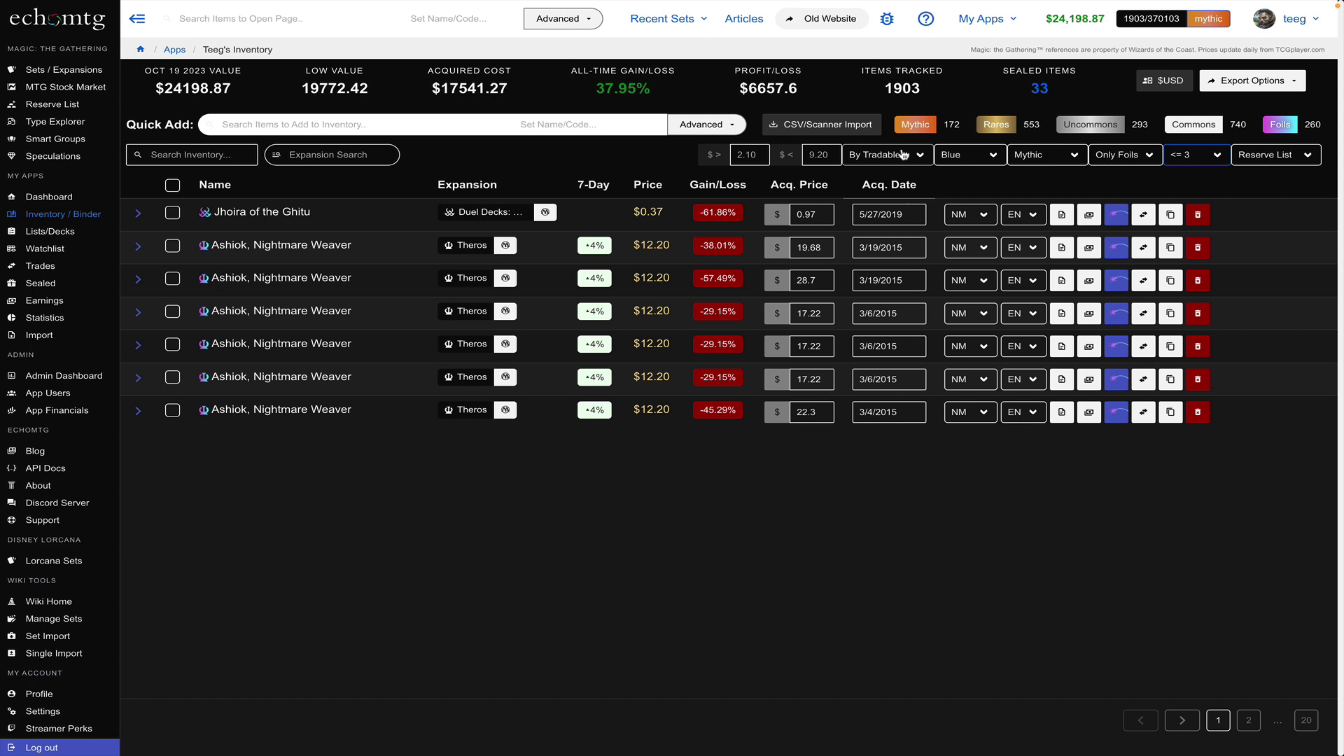
Reset the inventory filters to Show All for tradable, By Color for color and All for rarity.
click(900, 155)
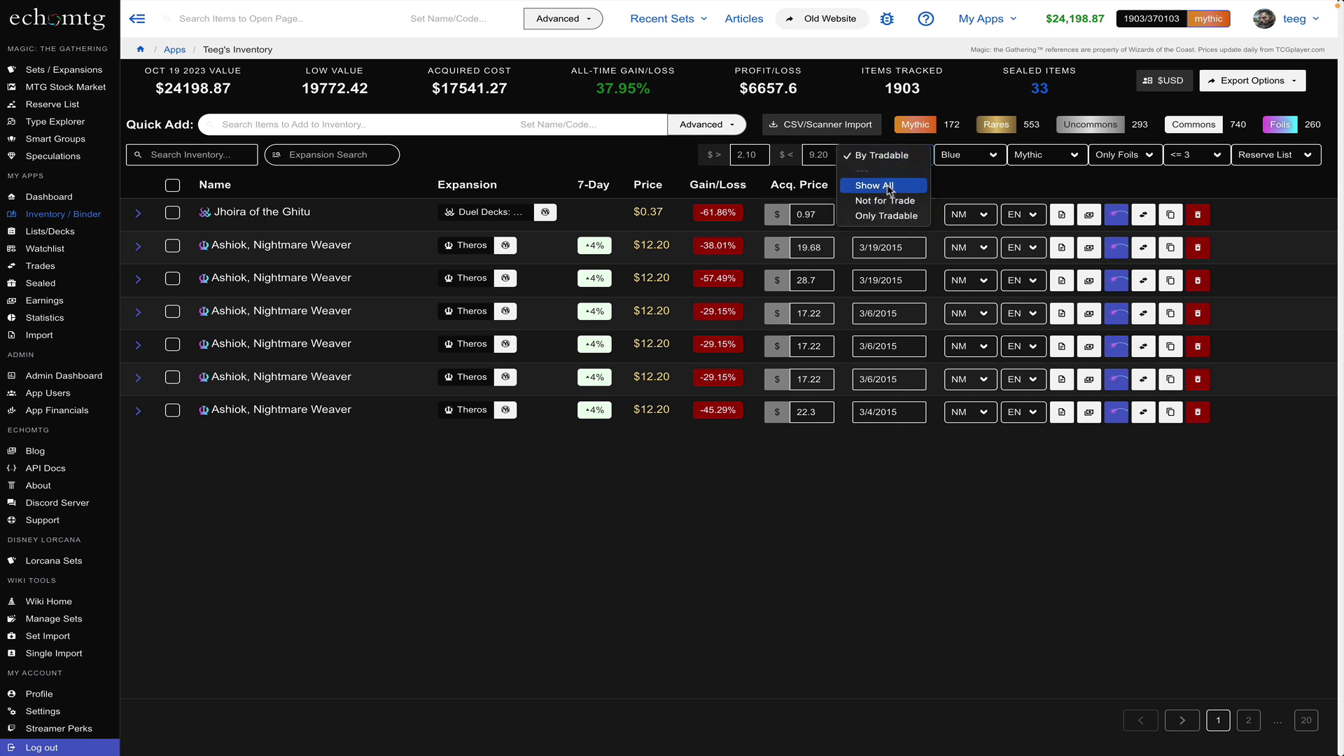
click(875, 185)
click(983, 155)
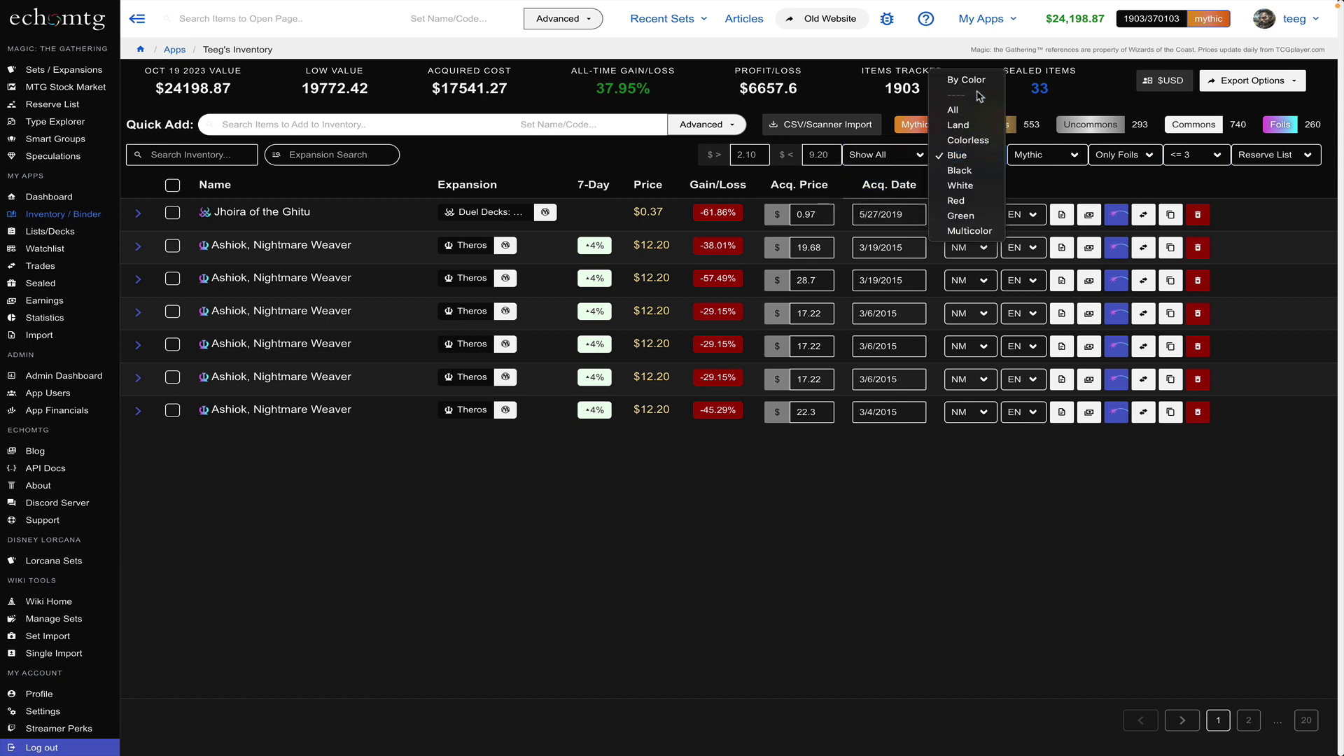
click(978, 81)
click(1043, 154)
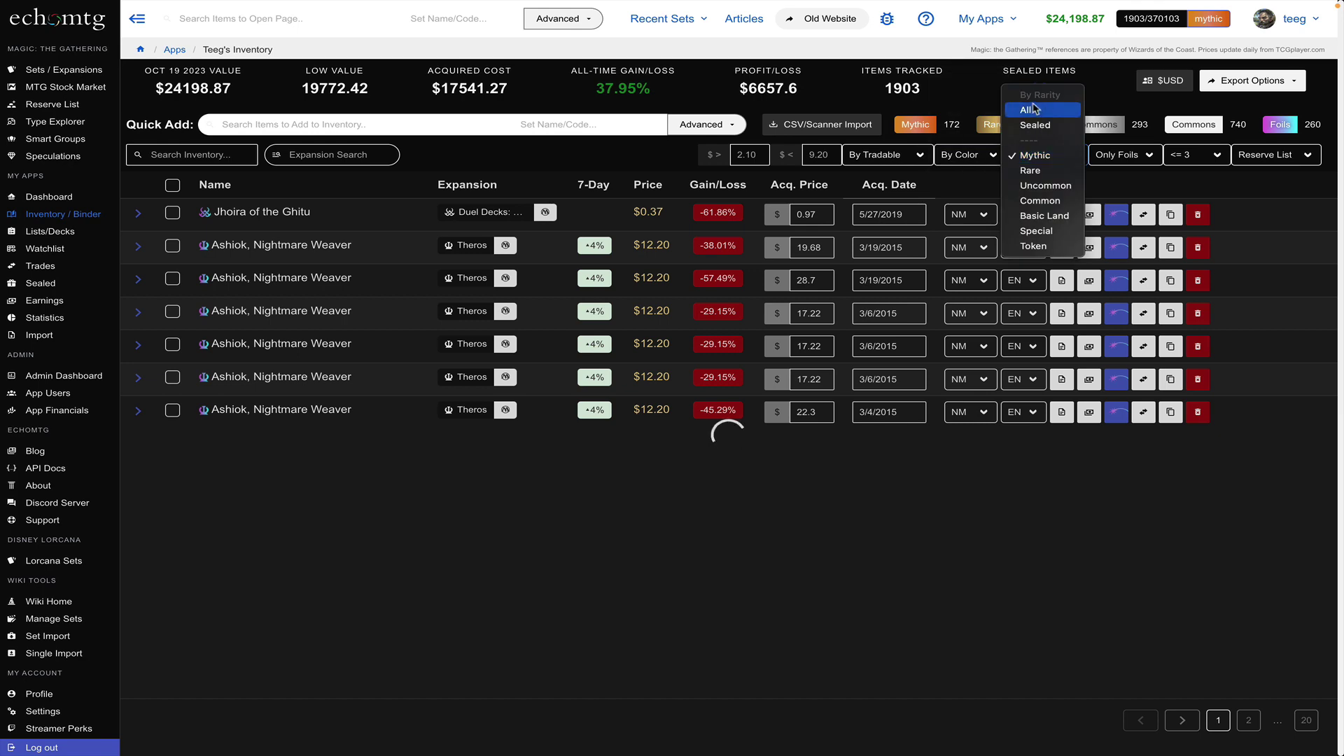
click(1030, 111)
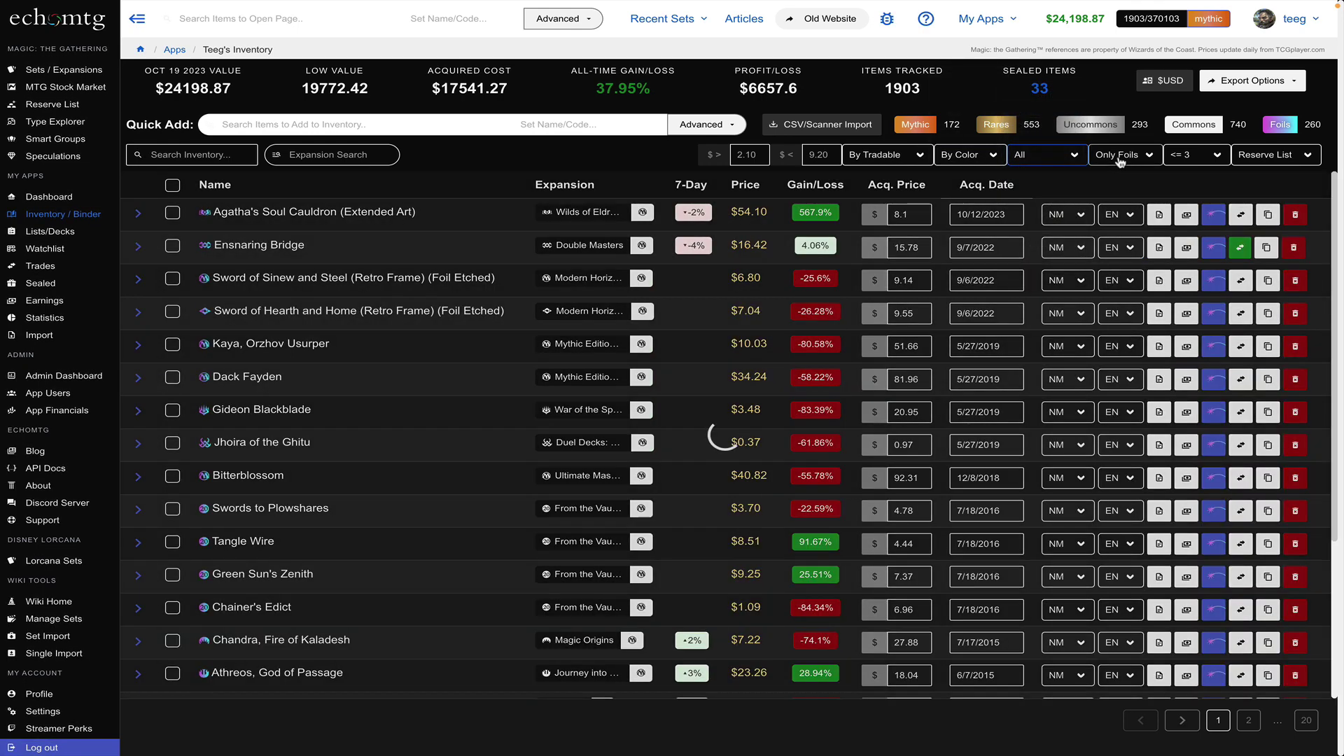
Reset the foil filter to All and the mana cost filter to By CMC.
click(1120, 156)
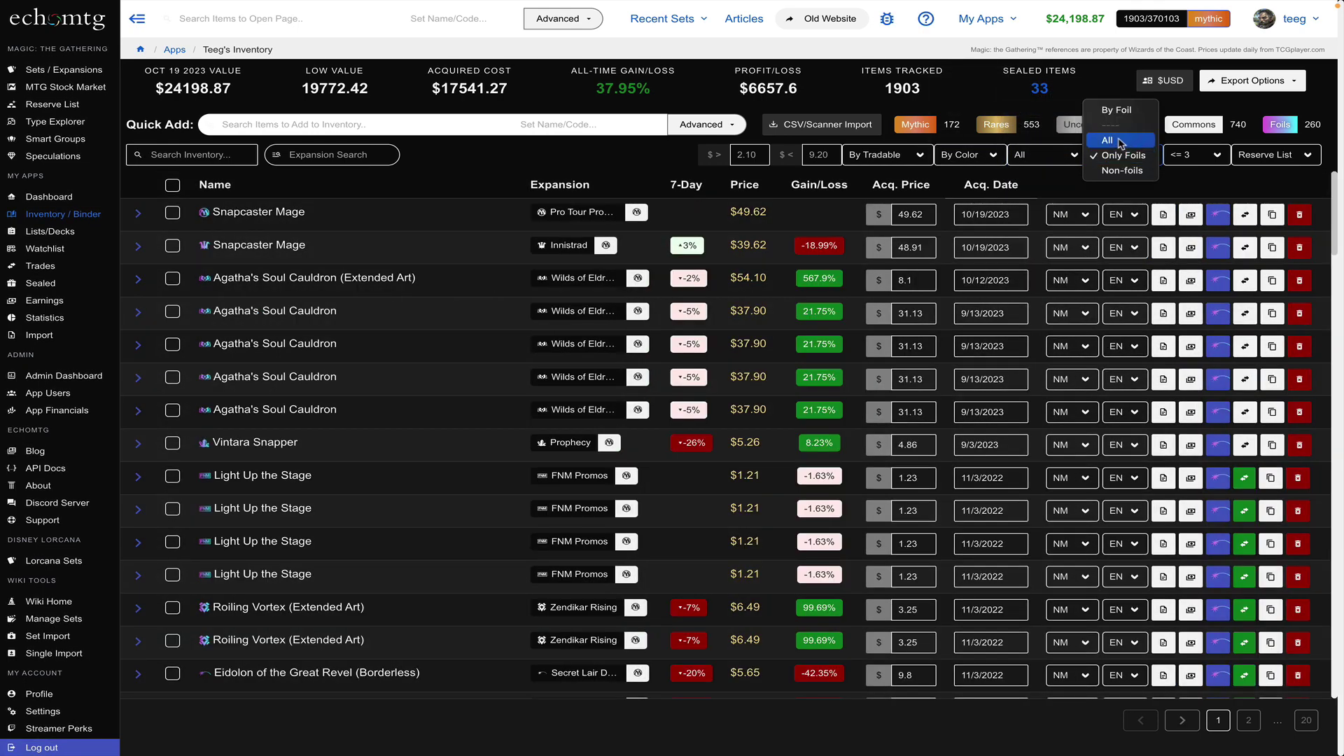
click(1121, 140)
click(1197, 155)
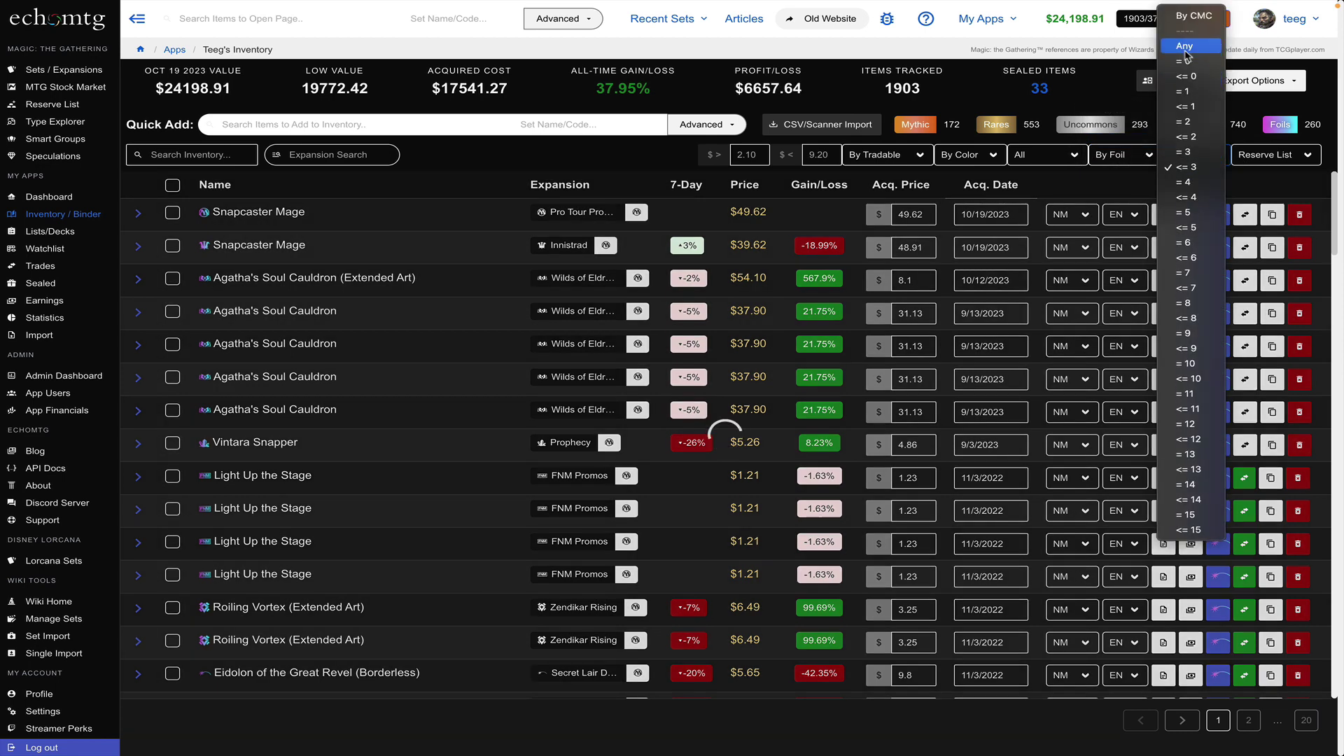
click(1190, 15)
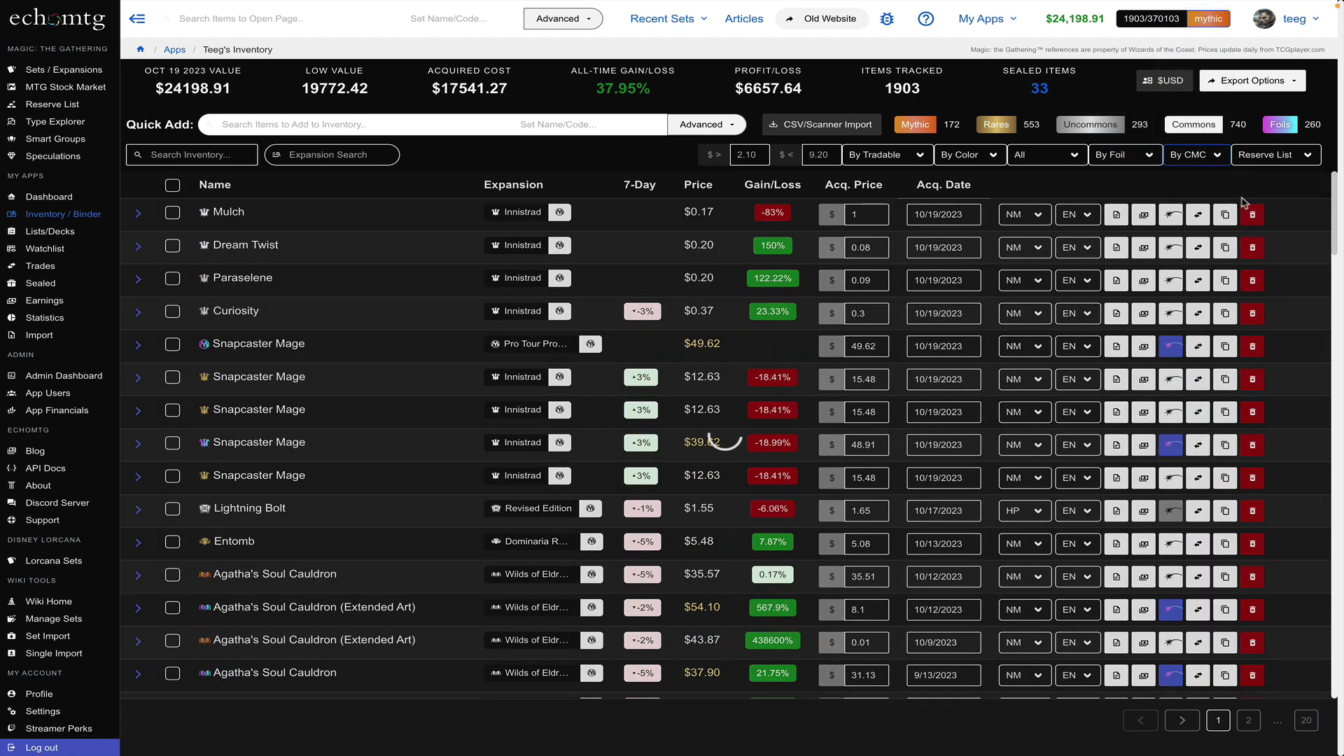
Restrict the inventory to Only Reserve cards with the Reserve List filter.
click(1276, 155)
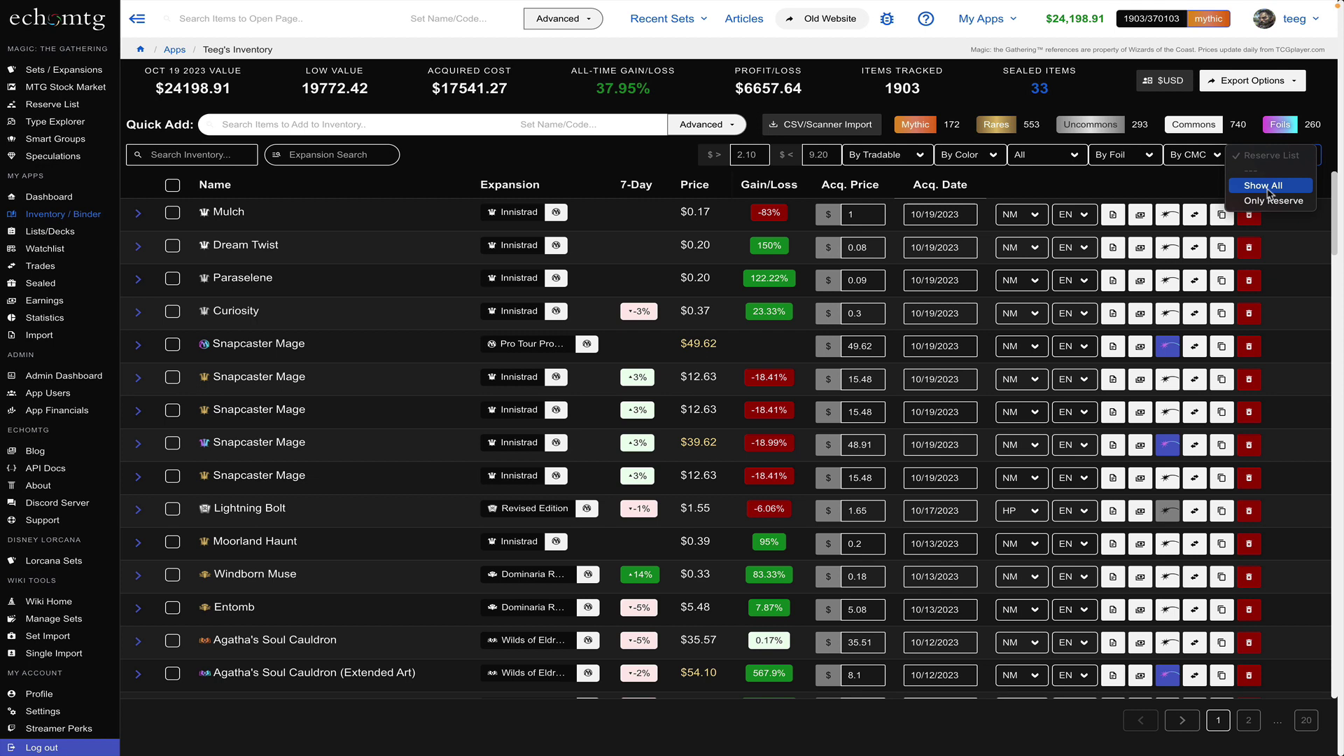
click(1269, 193)
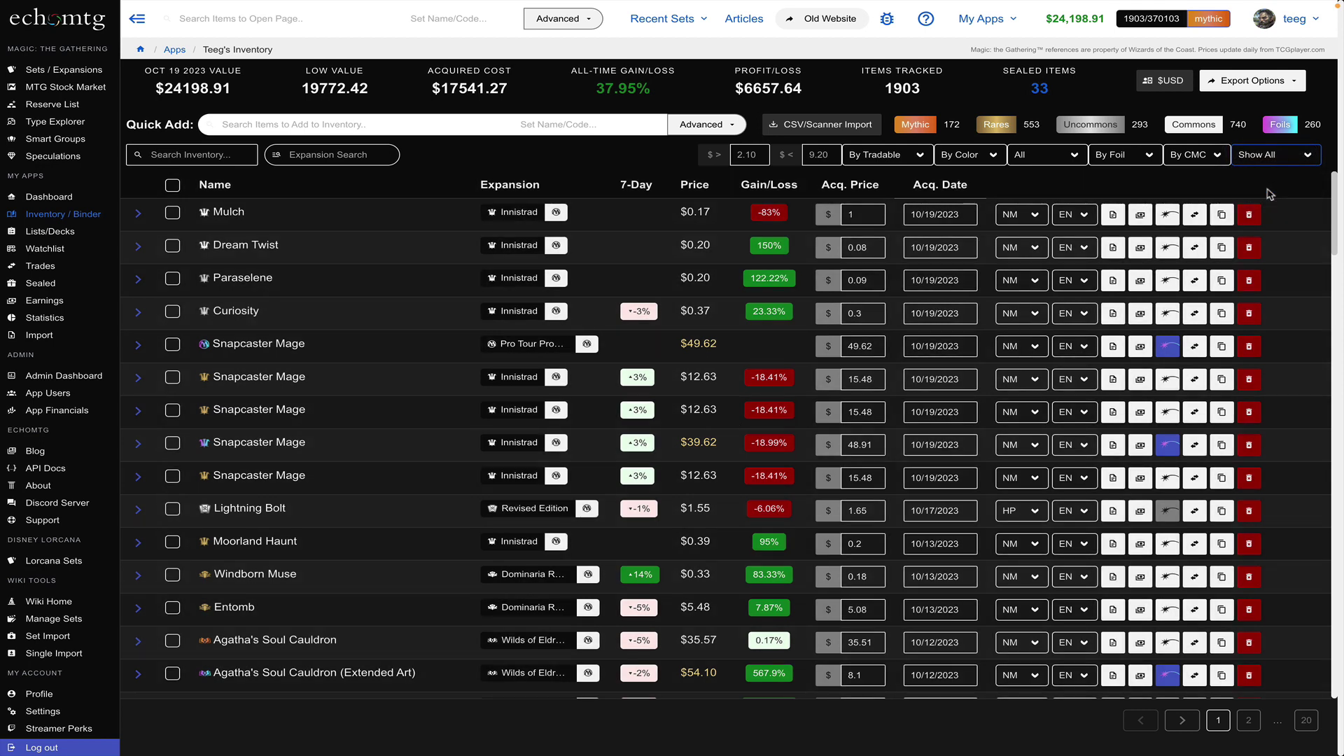
click(1279, 163)
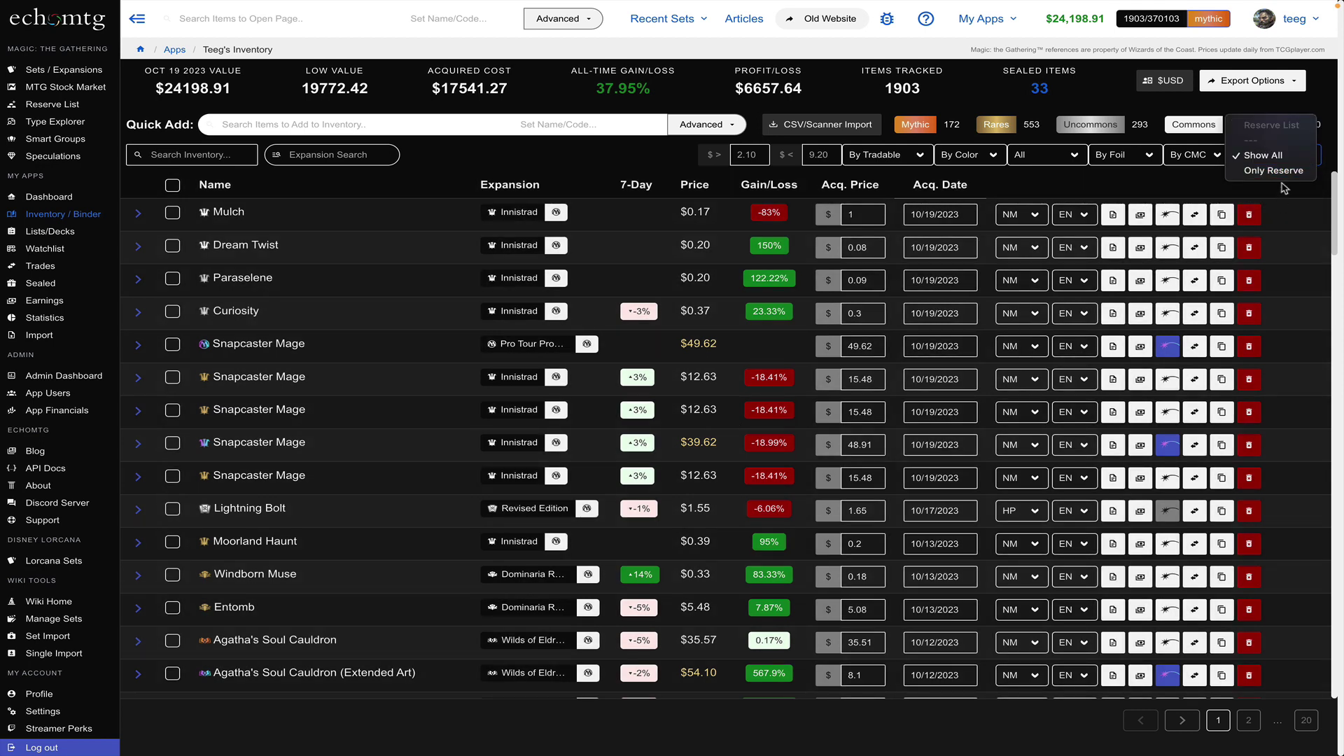
click(1278, 172)
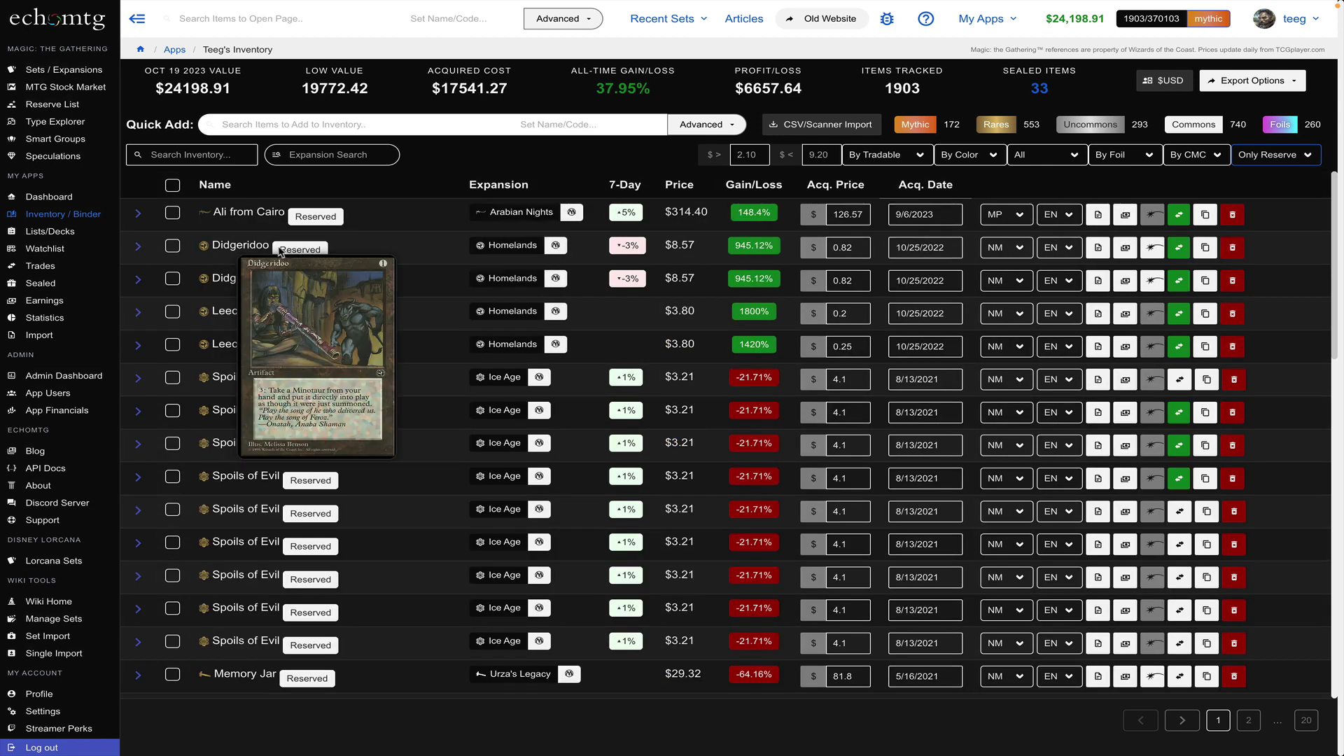
Look through the list of reserved cards and preview the images of some of them.
mouse_move(315, 220)
mouse_move(359, 476)
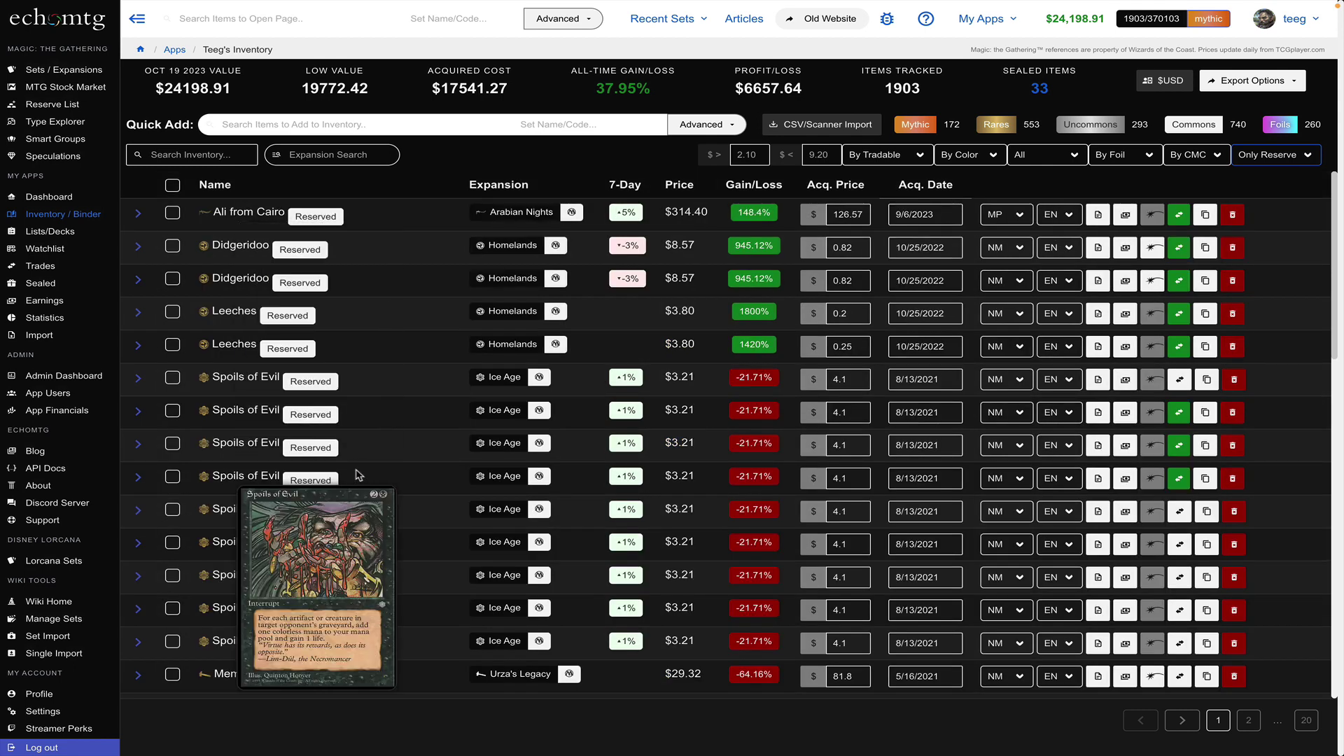
scroll(294, 396, down, 1)
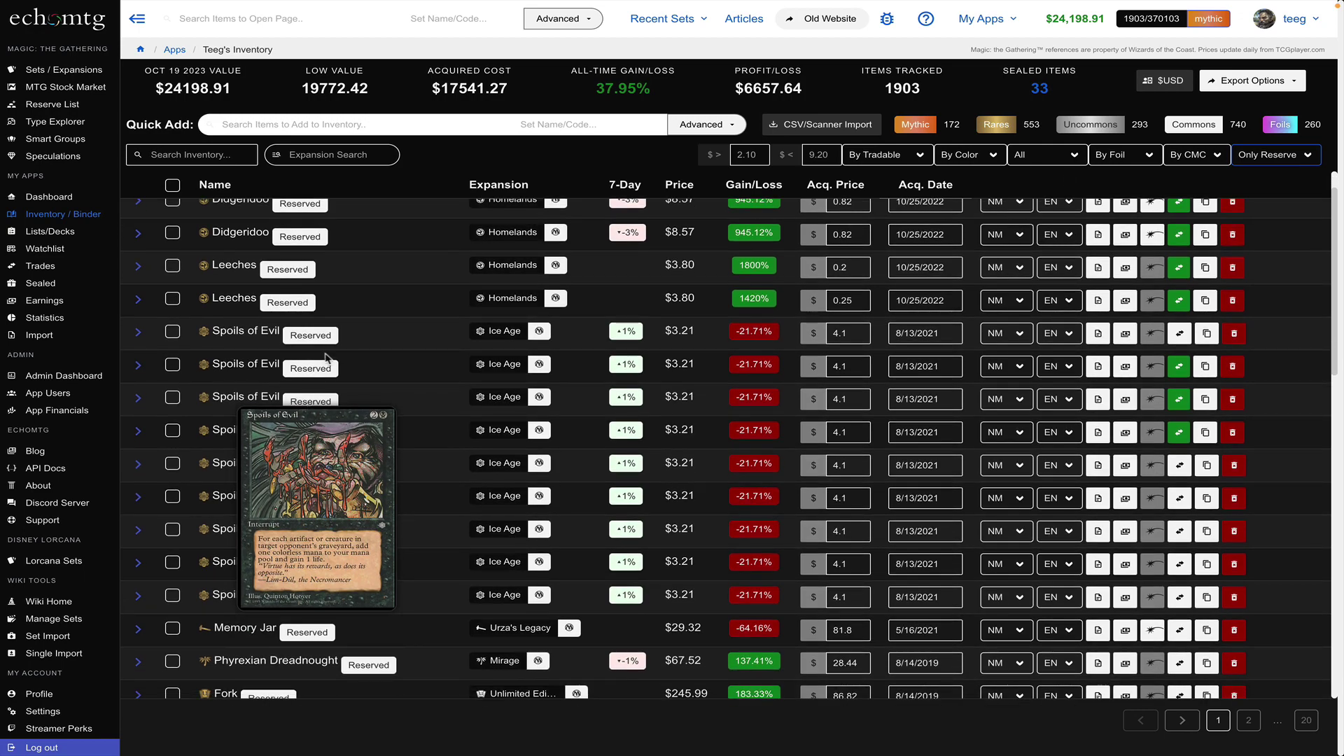
scroll(336, 329, up, 1)
scroll(385, 447, down, 10)
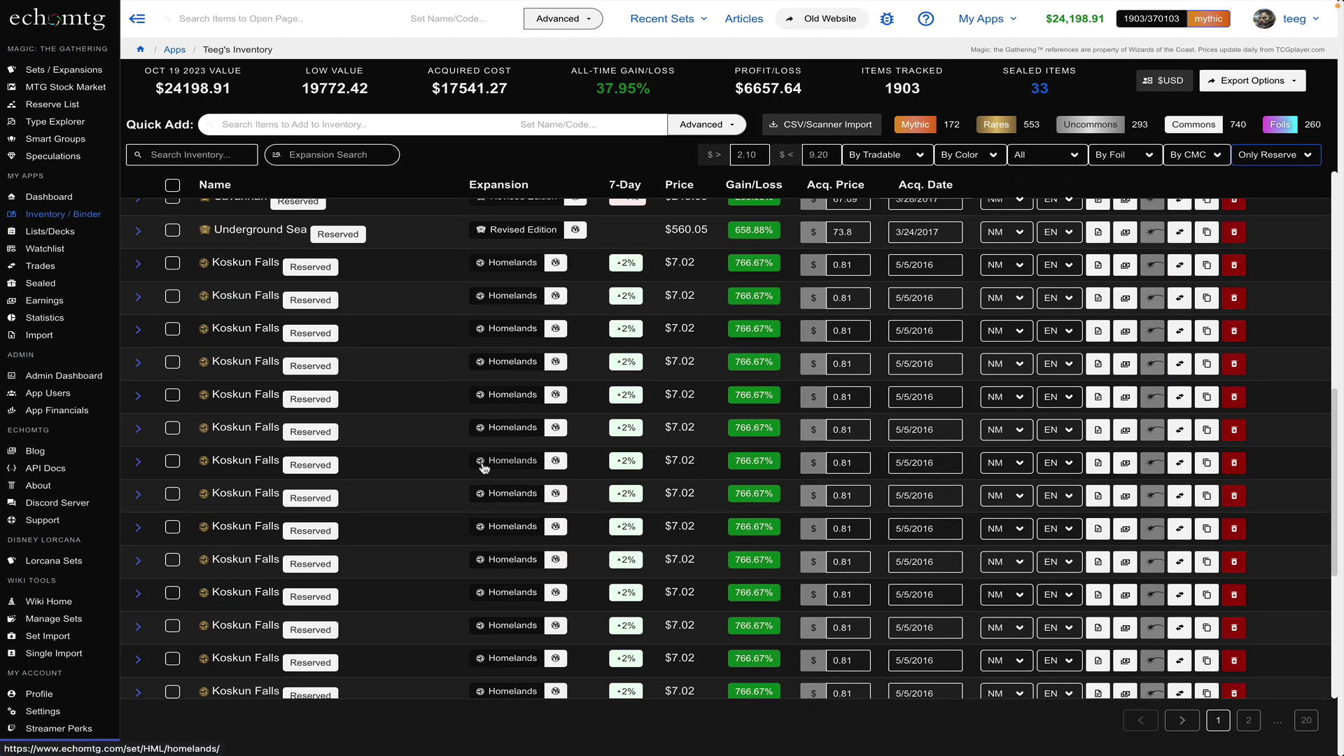
scroll(483, 467, down, 2)
scroll(483, 467, up, 15)
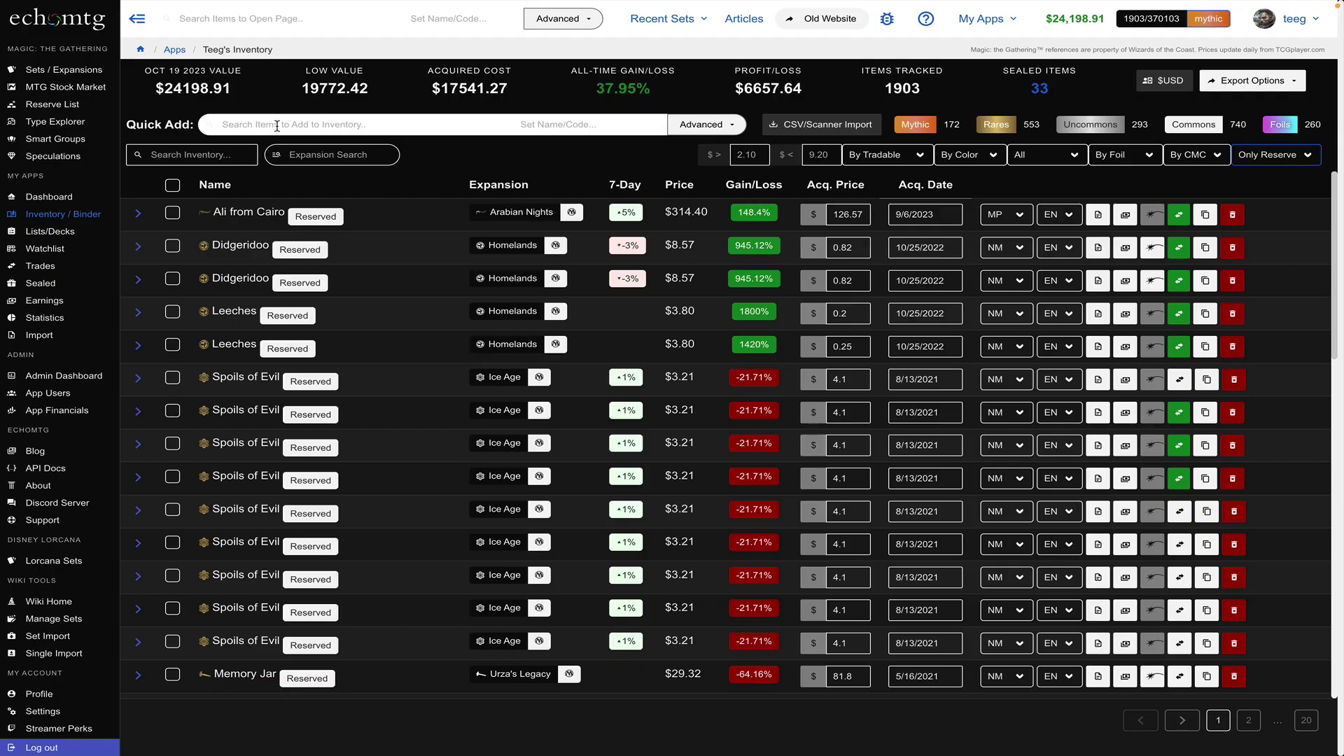
Search the site-wide item search for "snap" and add one regular Mystery Booster Snap to the inventory.
click(298, 125)
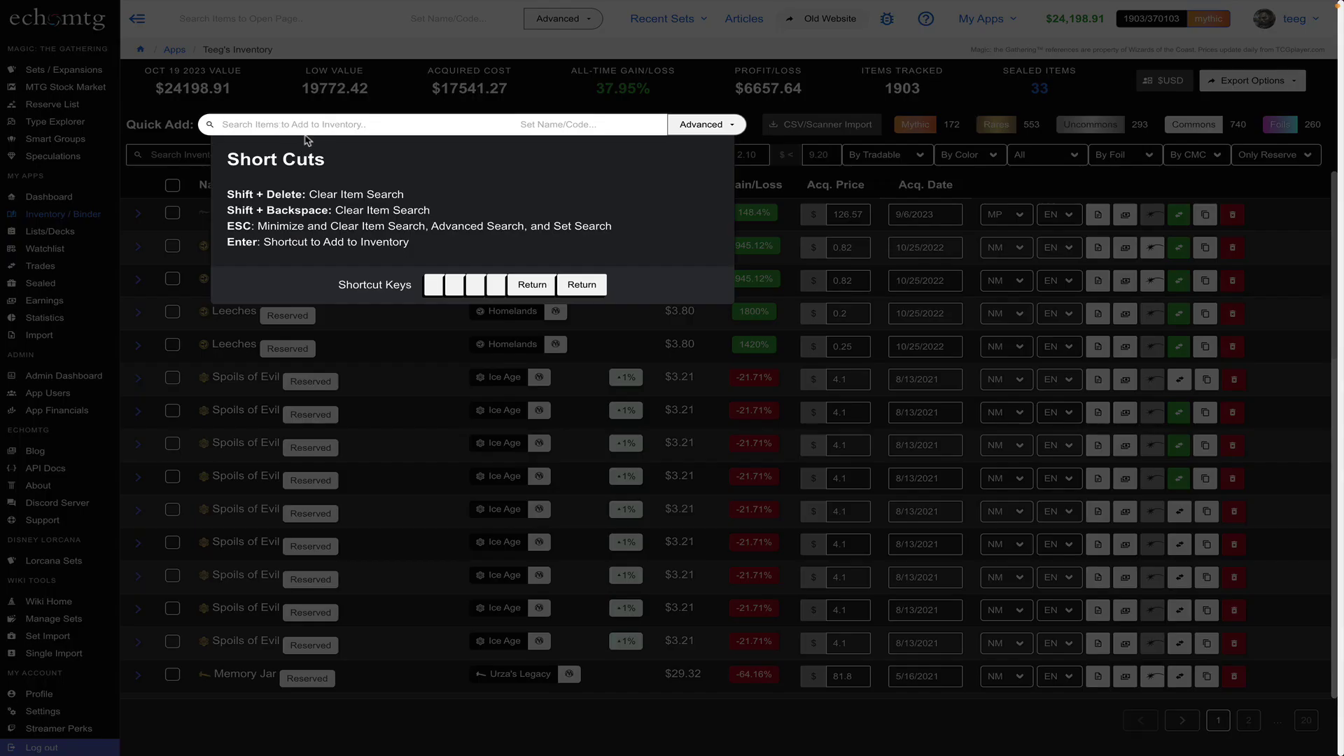
key(Escape)
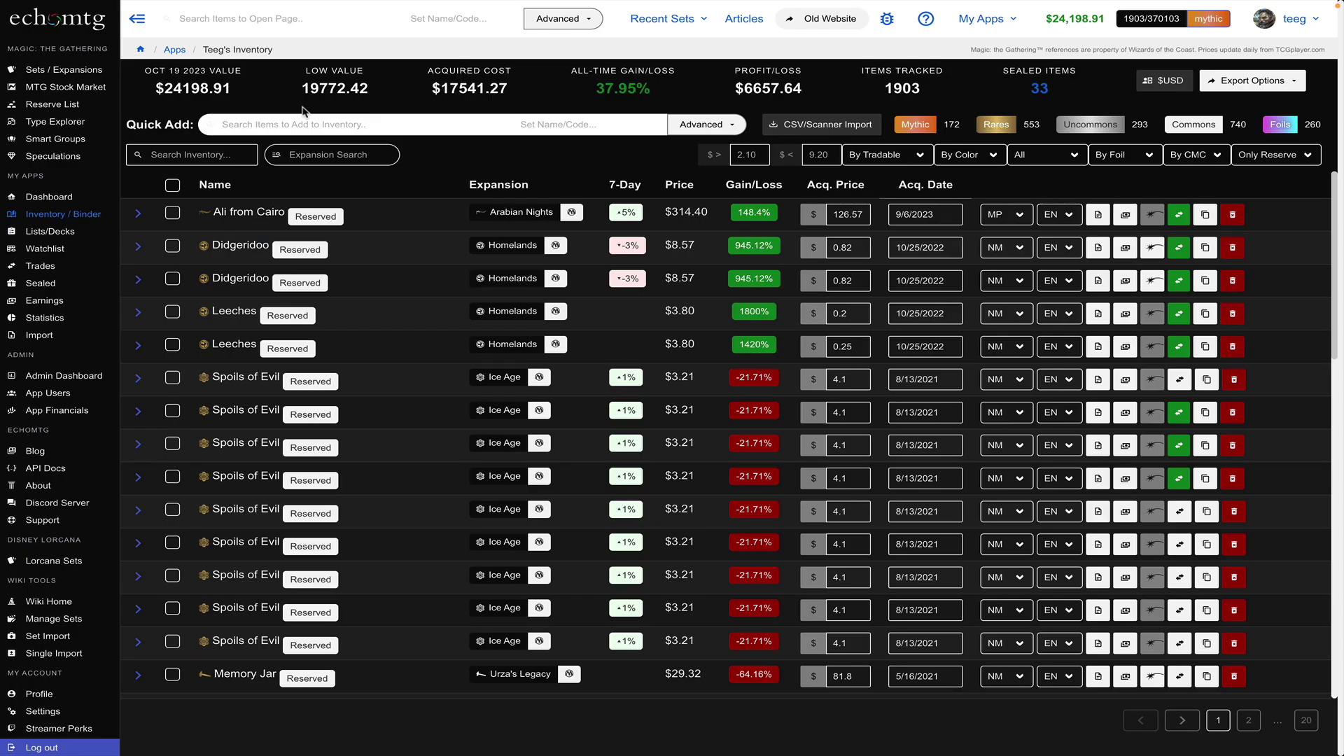
click(253, 14)
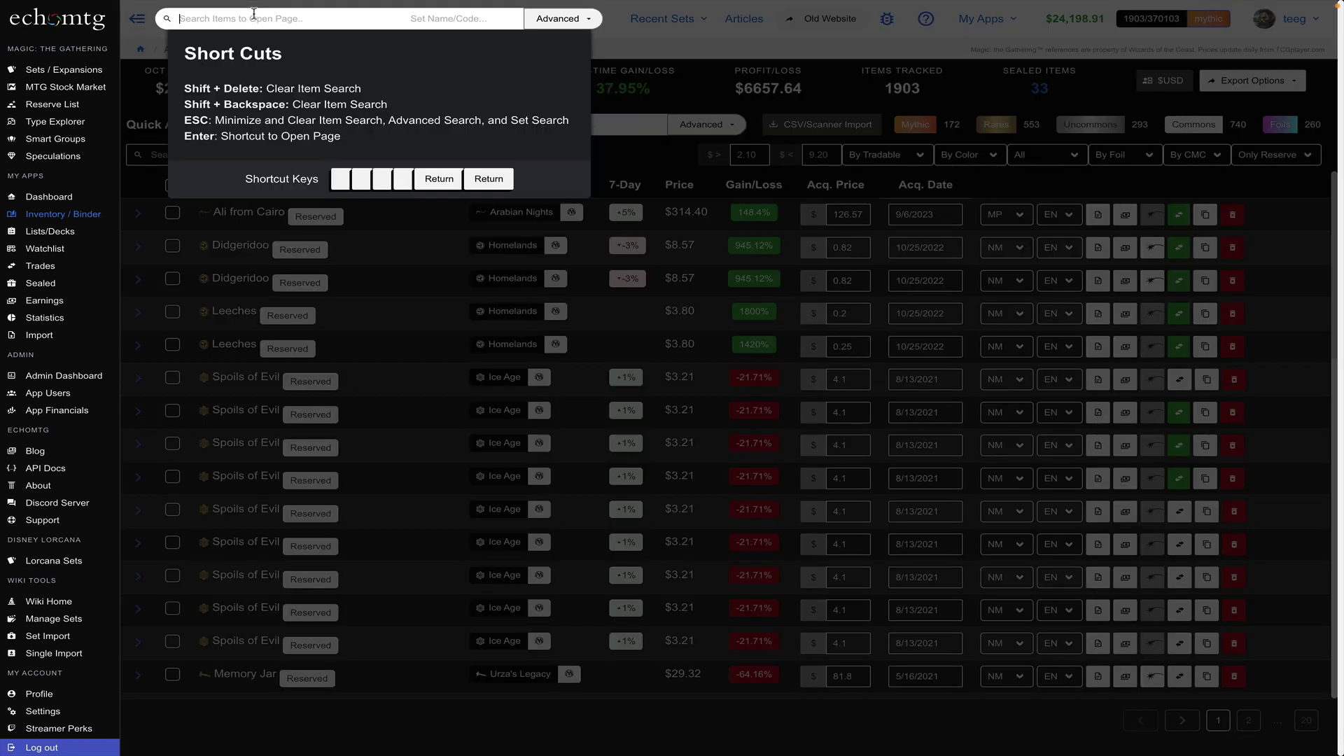
text(snap)
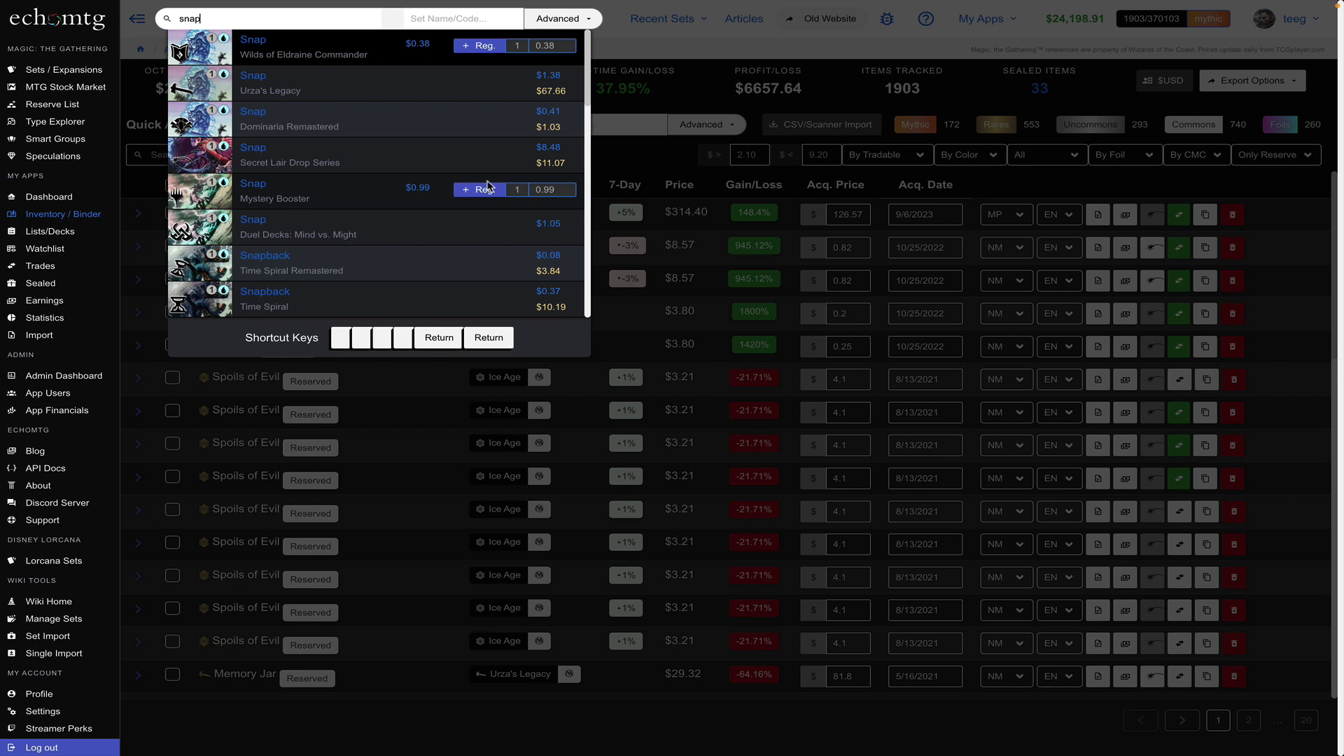
click(488, 188)
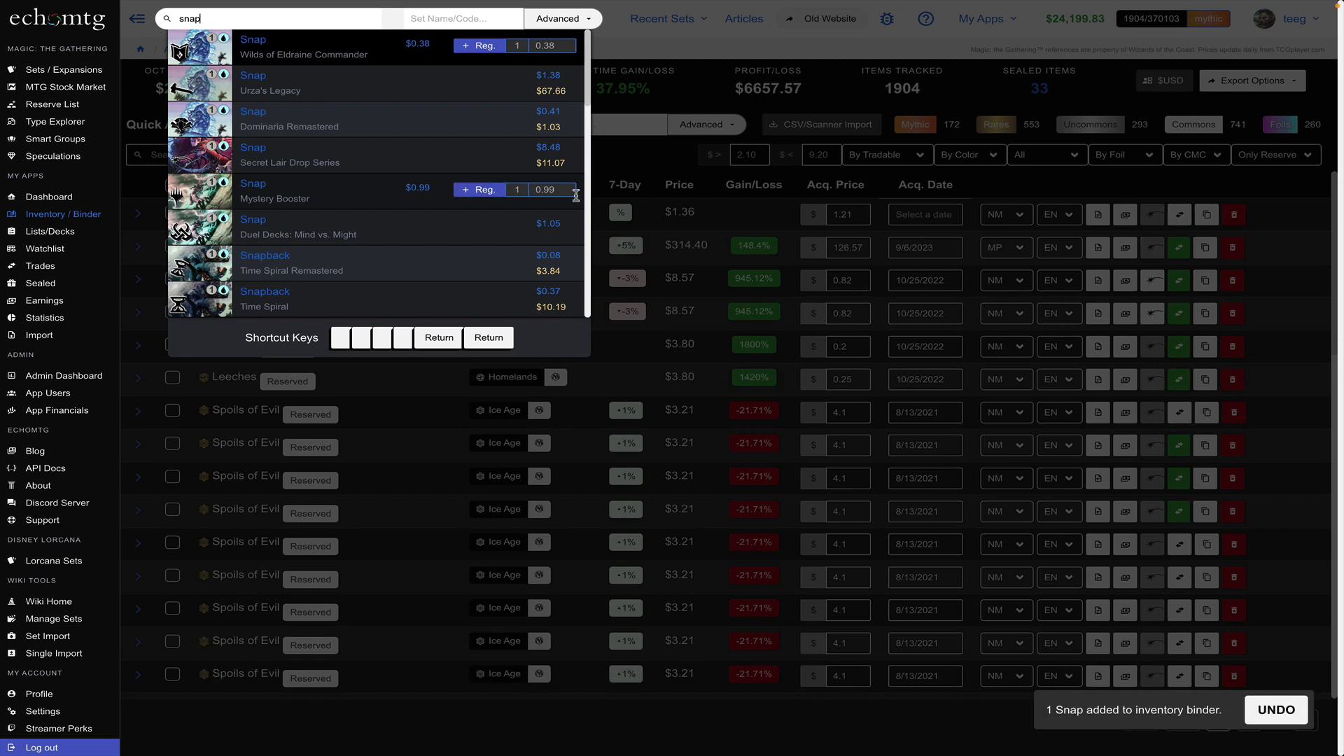
click(842, 100)
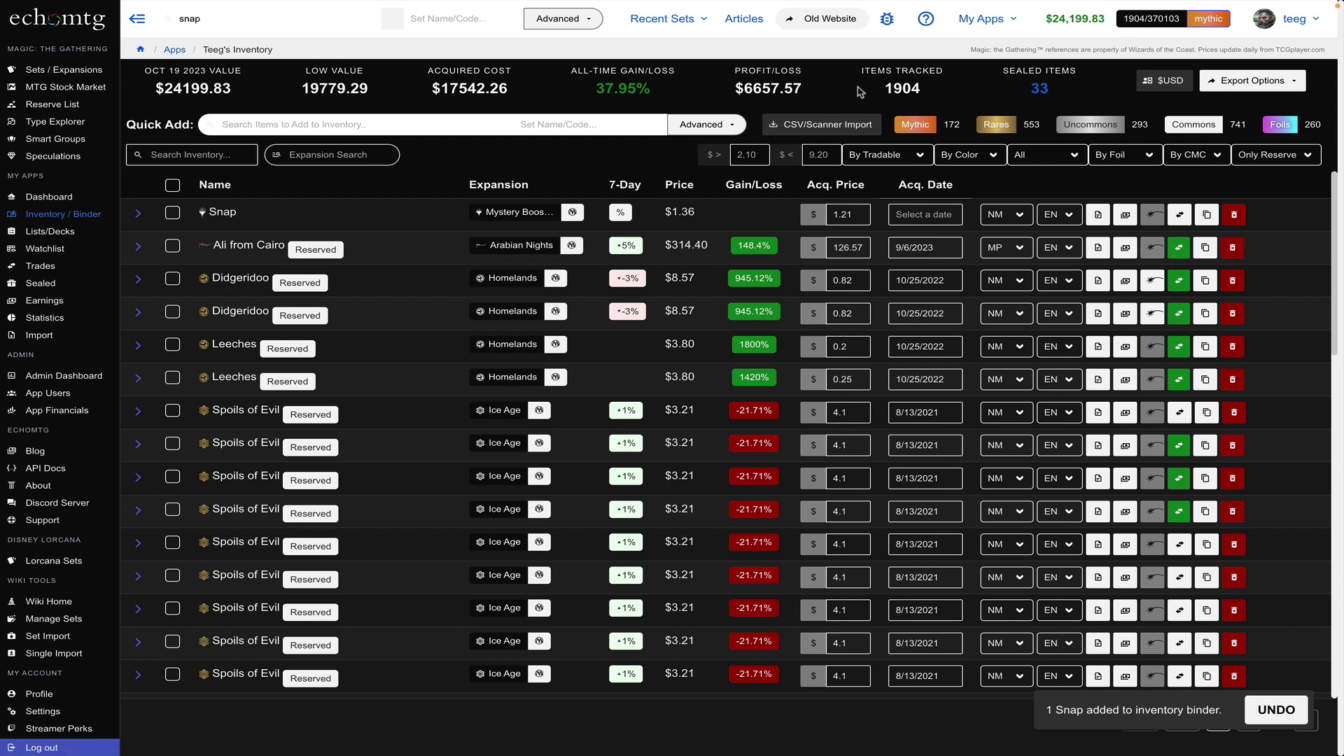
Open the inventory's export options.
click(1253, 82)
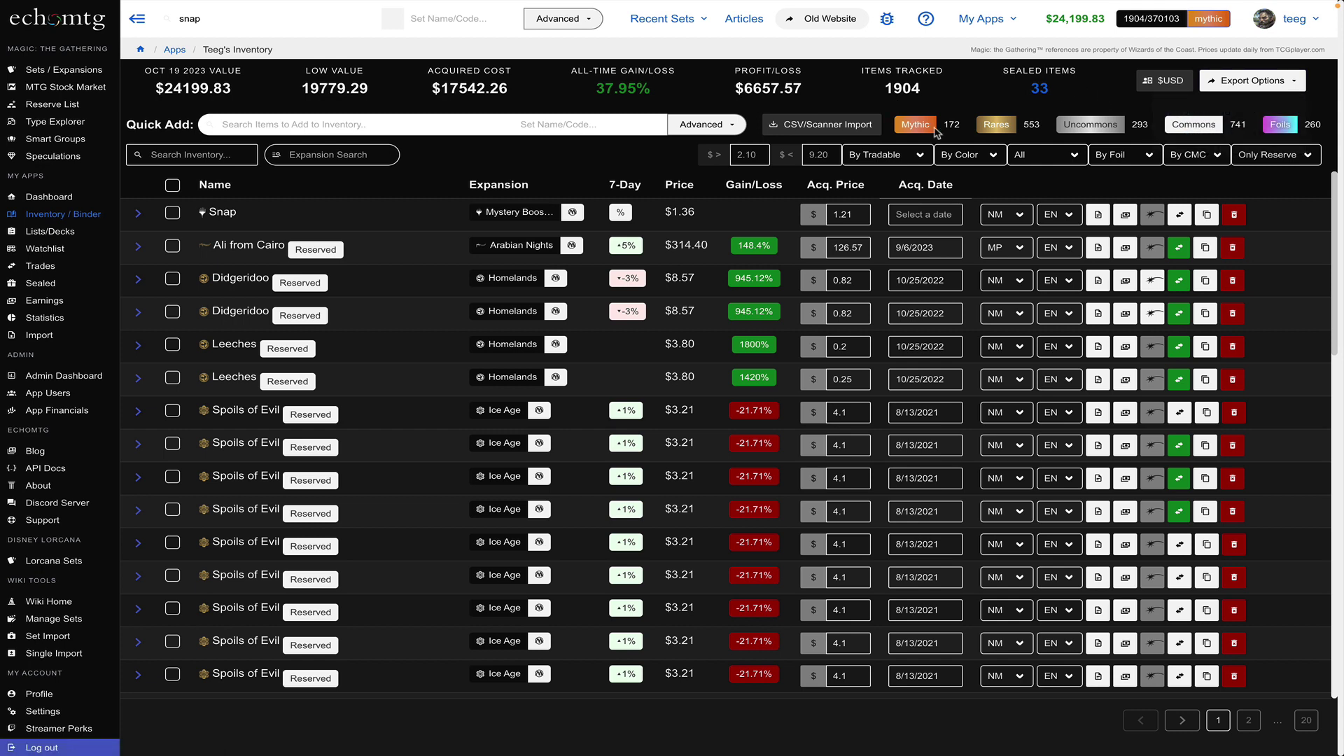
Examine the inventory's card counts for each rarity.
drag(936, 131, 1099, 124)
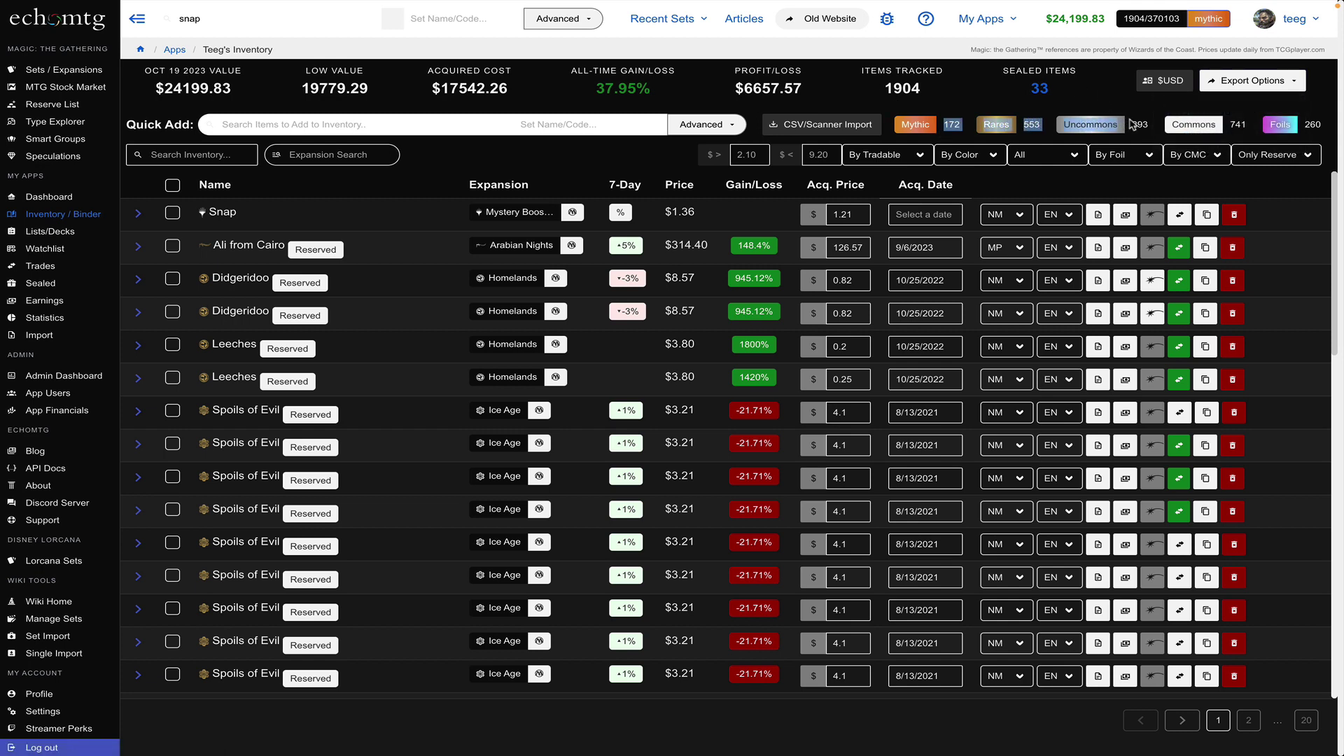
click(1002, 126)
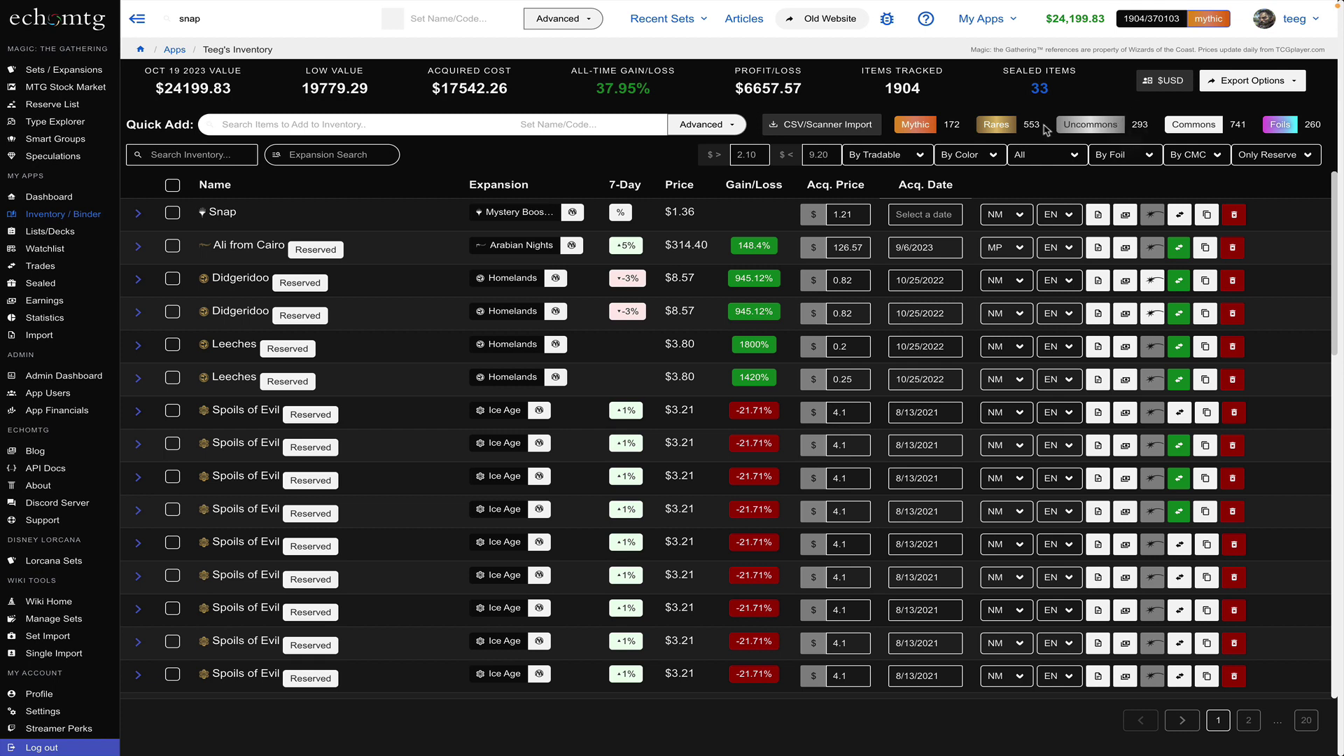
drag(1042, 128, 941, 126)
Filter the inventory by the Wilds of Eldraine expansion.
click(318, 153)
text(i)
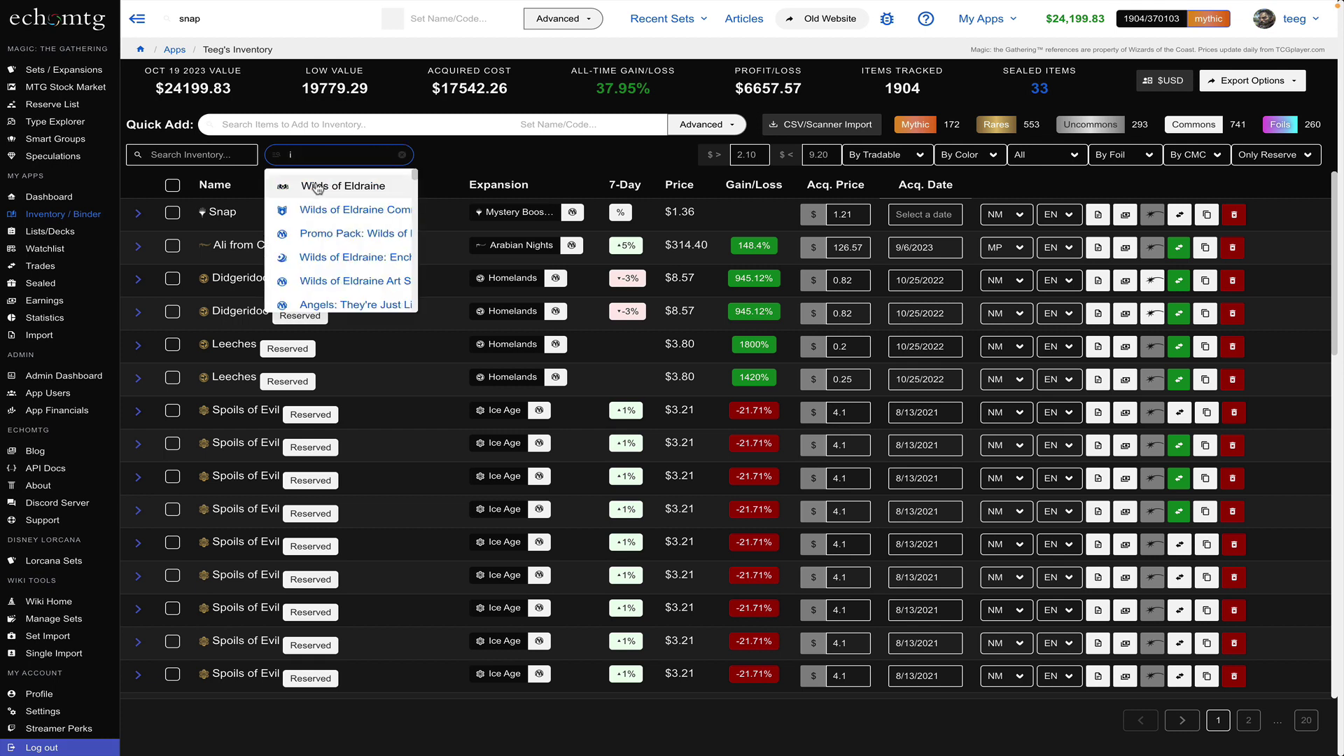
click(317, 187)
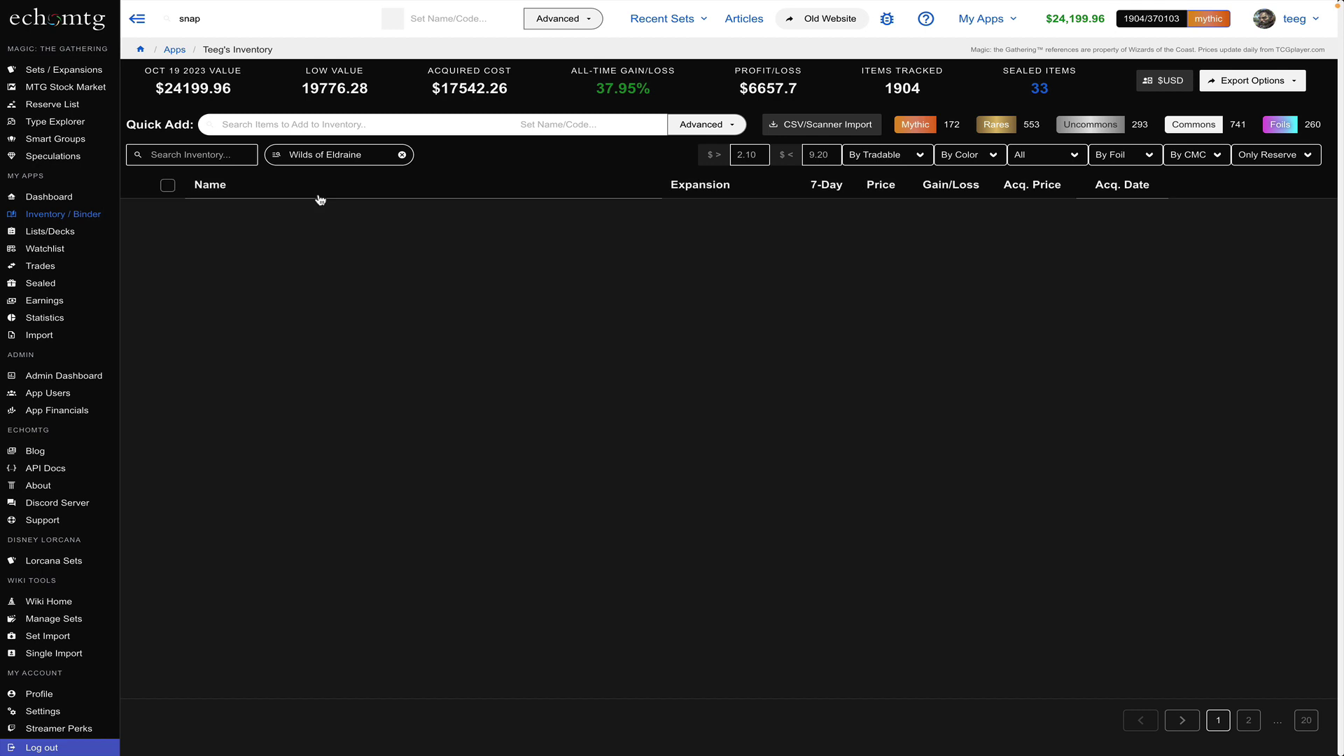
Search the expansion filter for "inn" and restrict the inventory to the Innistrad set.
triple_click(341, 154)
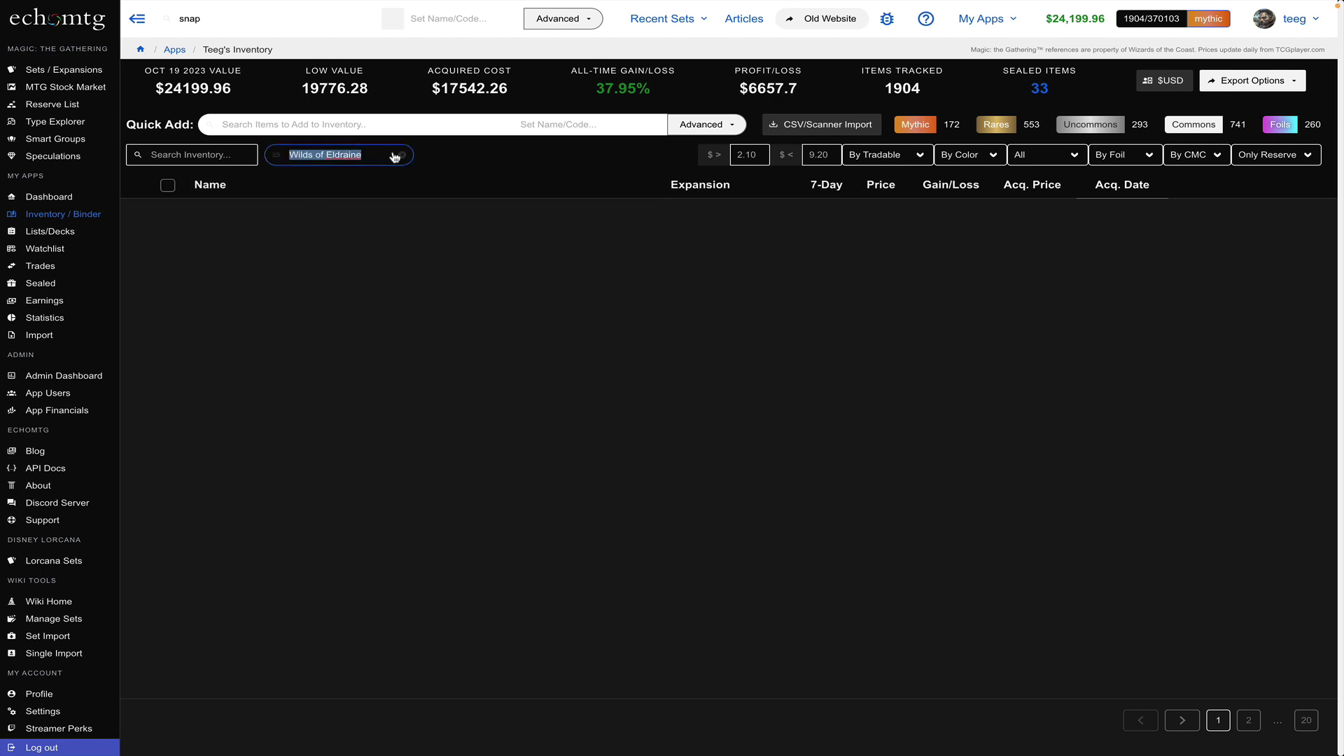
text(in)
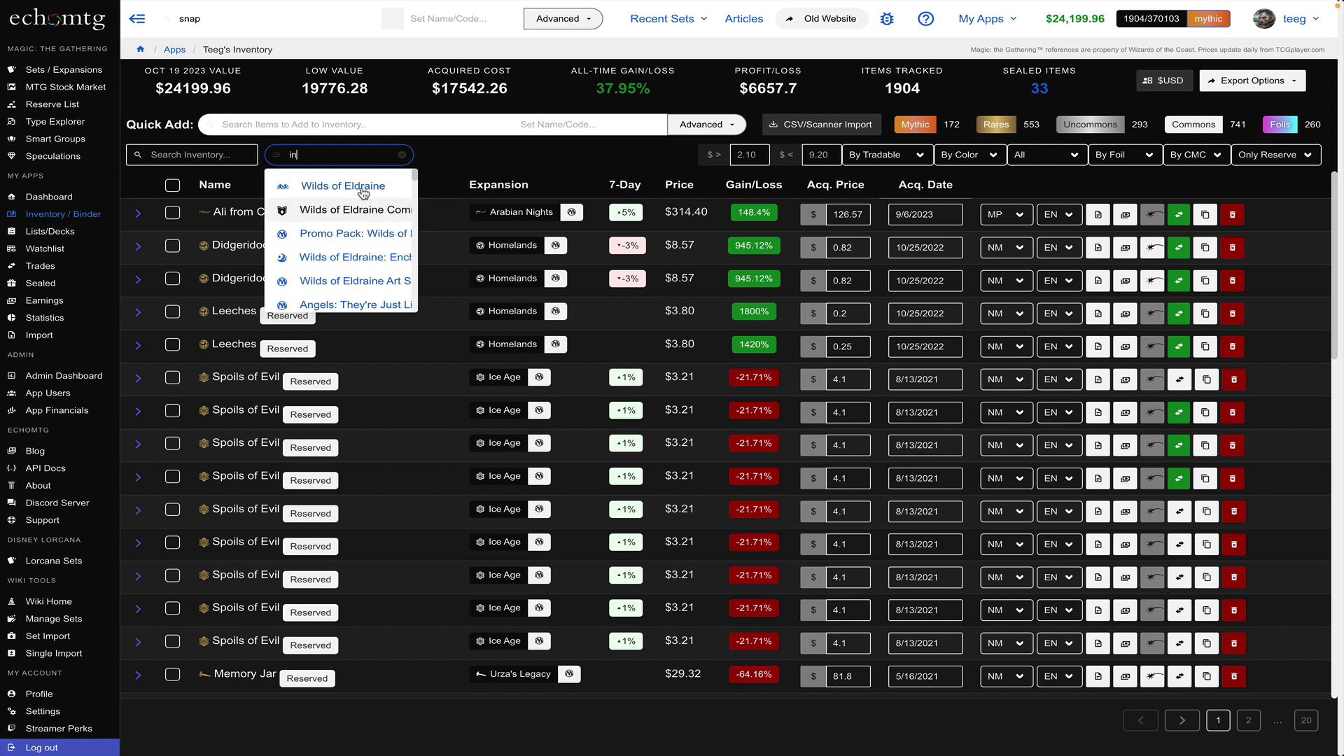
text(n)
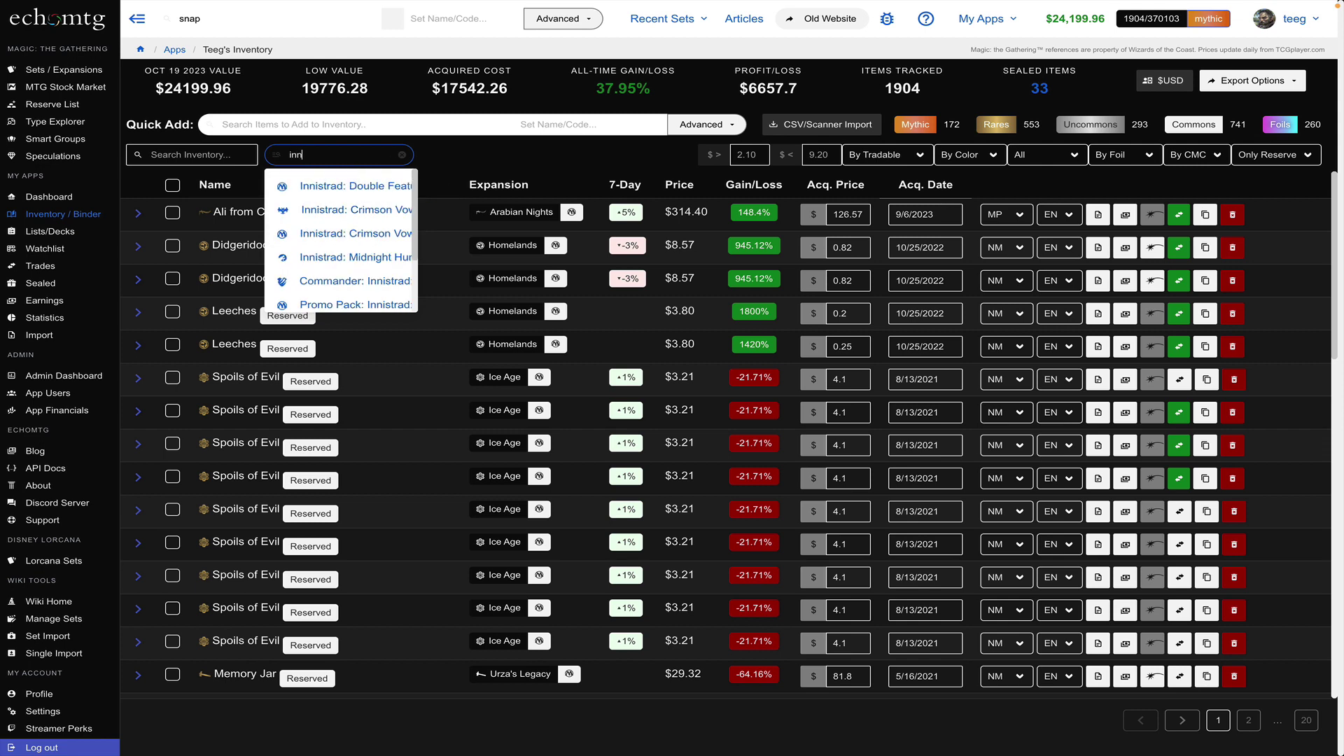
scroll(341, 261, down, 2)
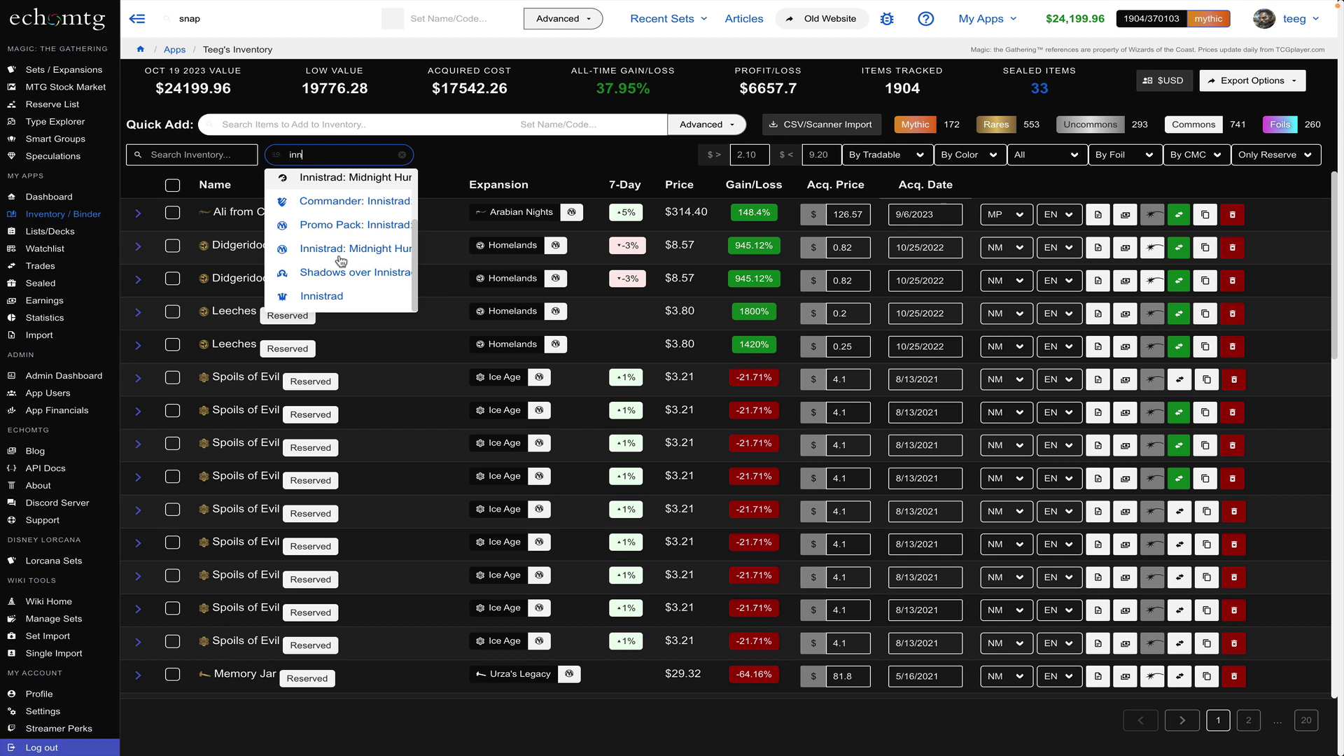
click(336, 296)
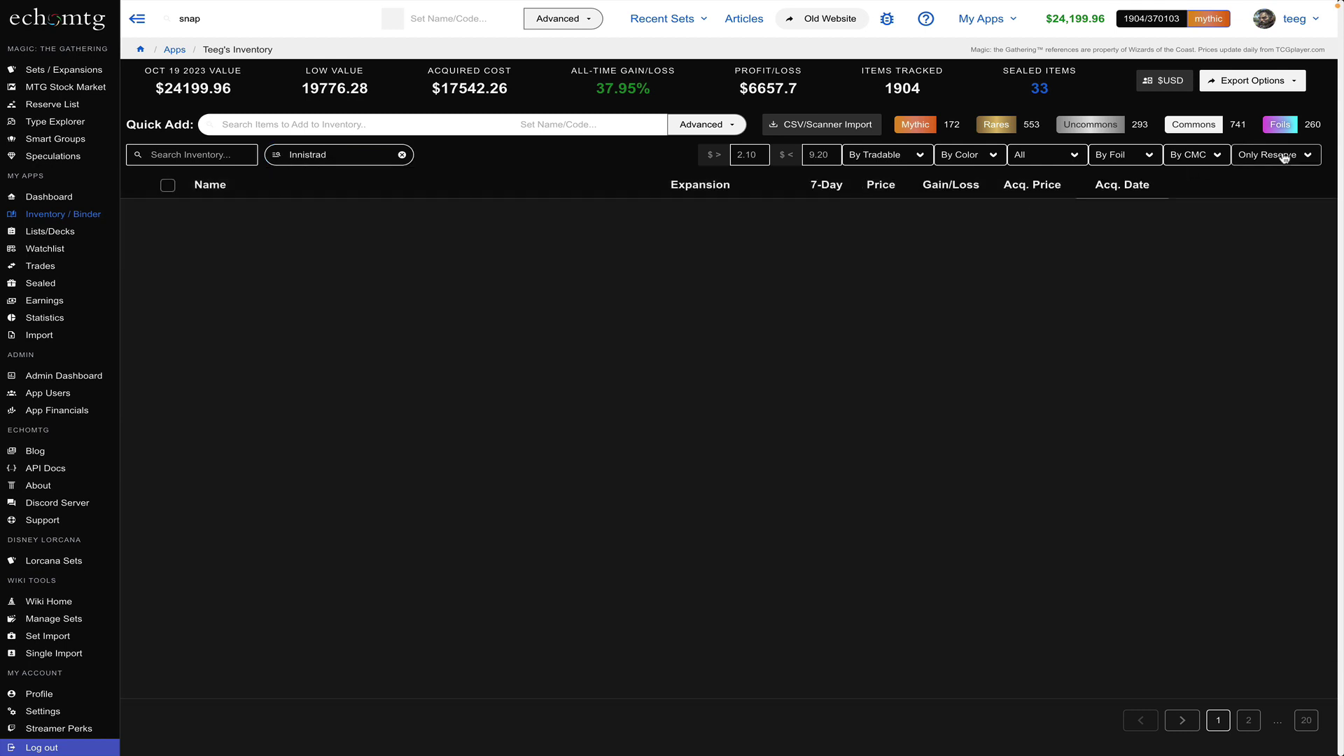
Set the Reserve List filter to Show All and look through the Innistrad cards.
click(1284, 158)
click(1284, 138)
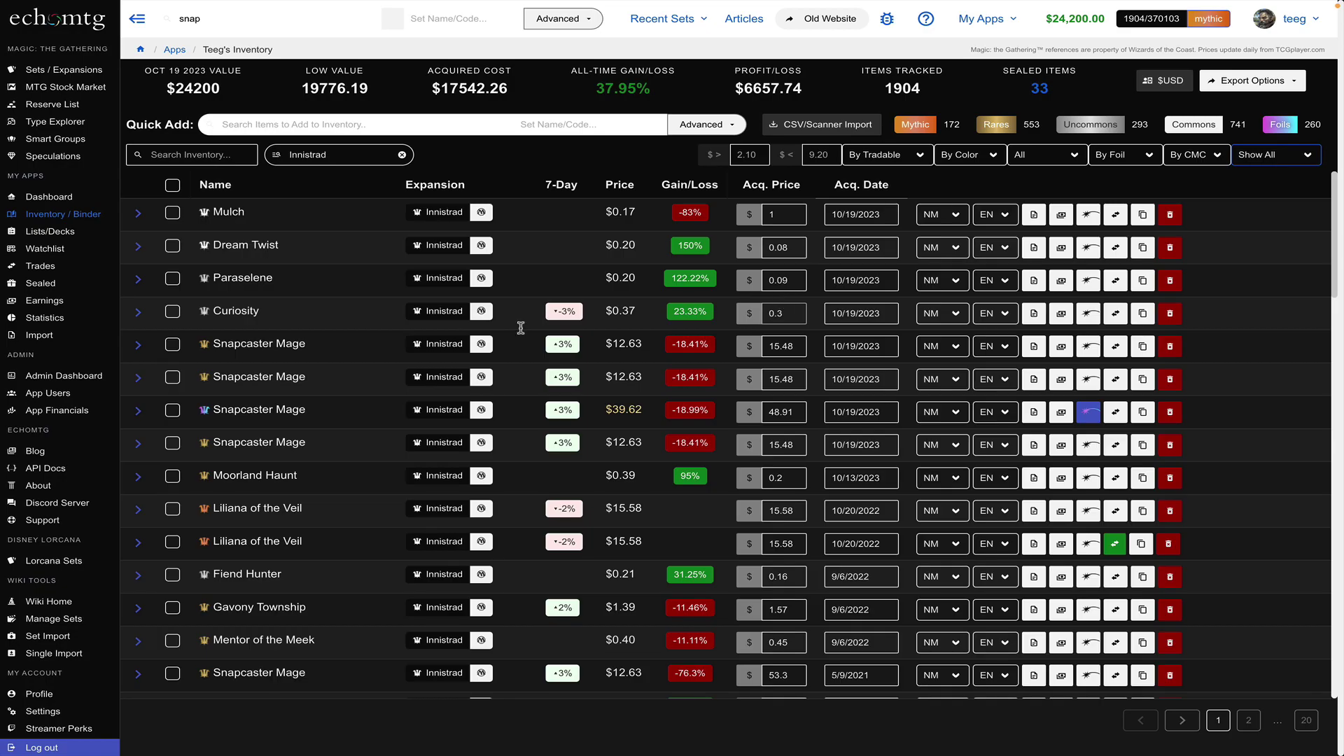
scroll(520, 328, down, 20)
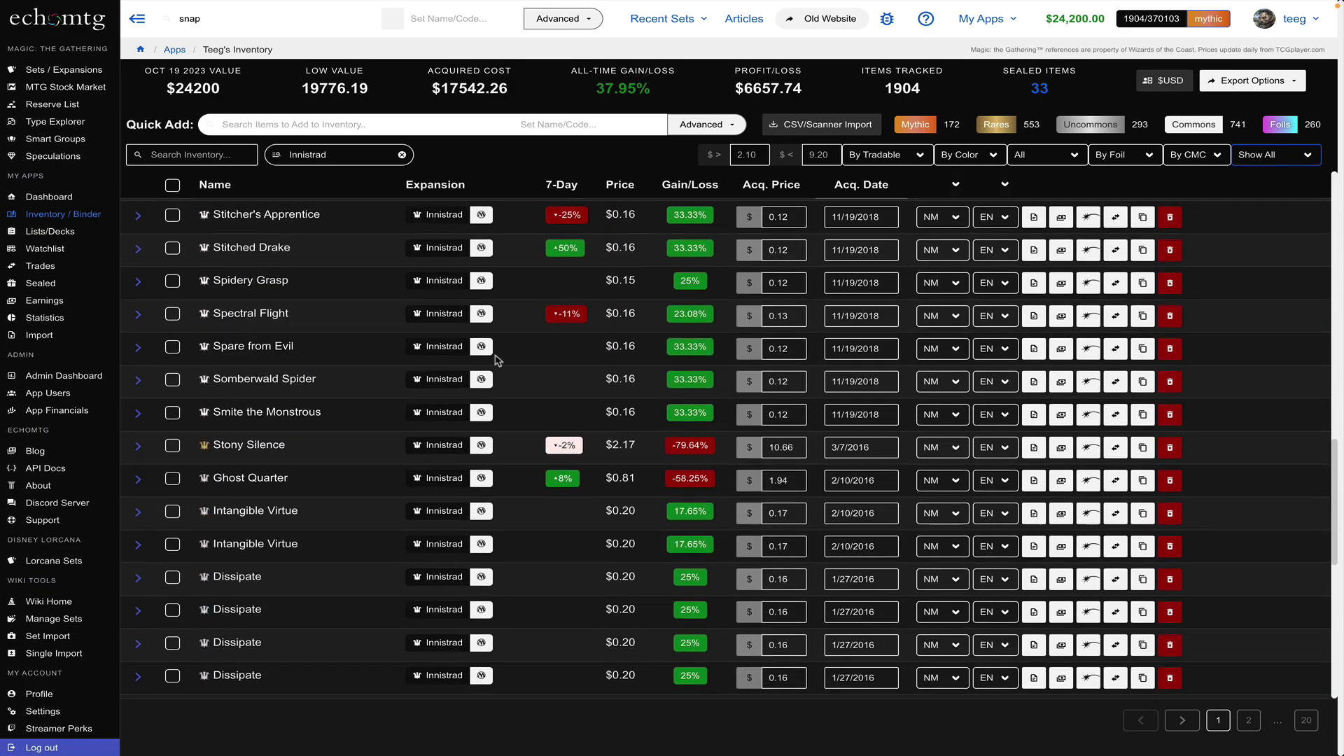
scroll(497, 359, up, 20)
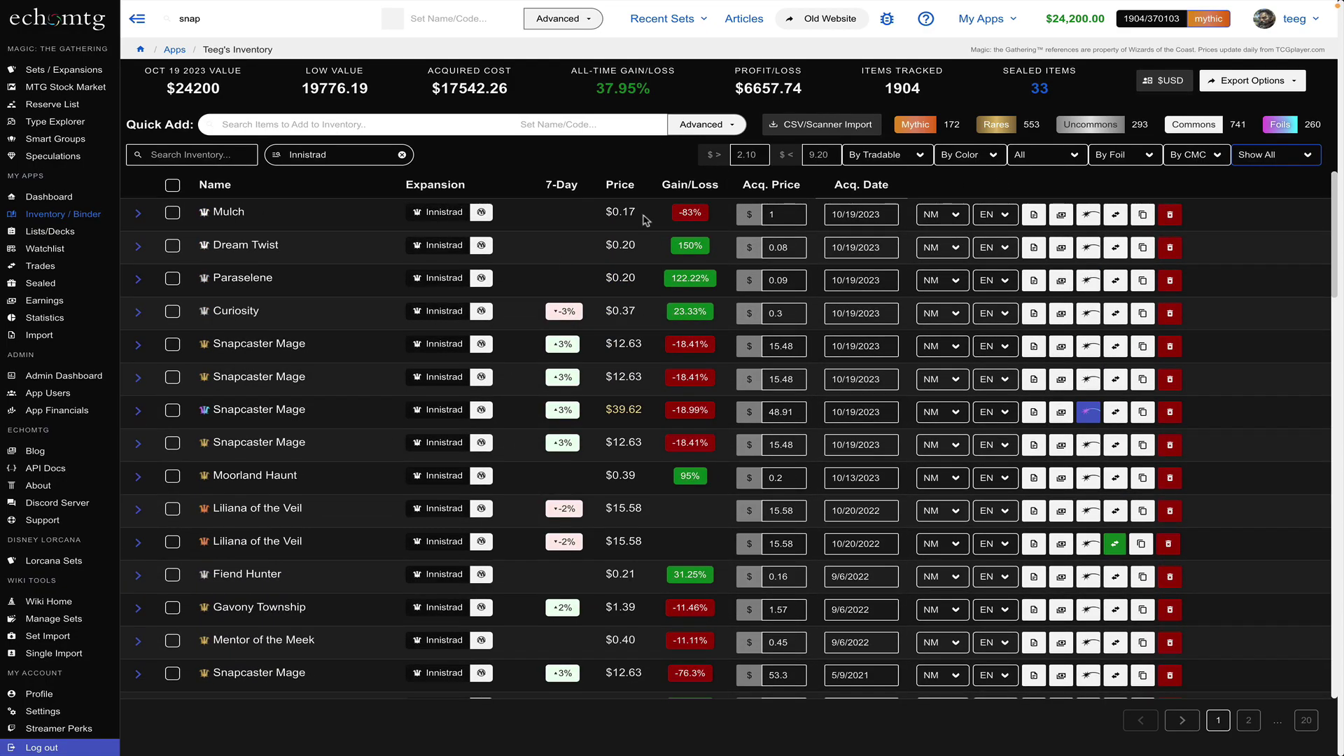
Open the CSV importer from the inventory and examine its required columns.
click(823, 125)
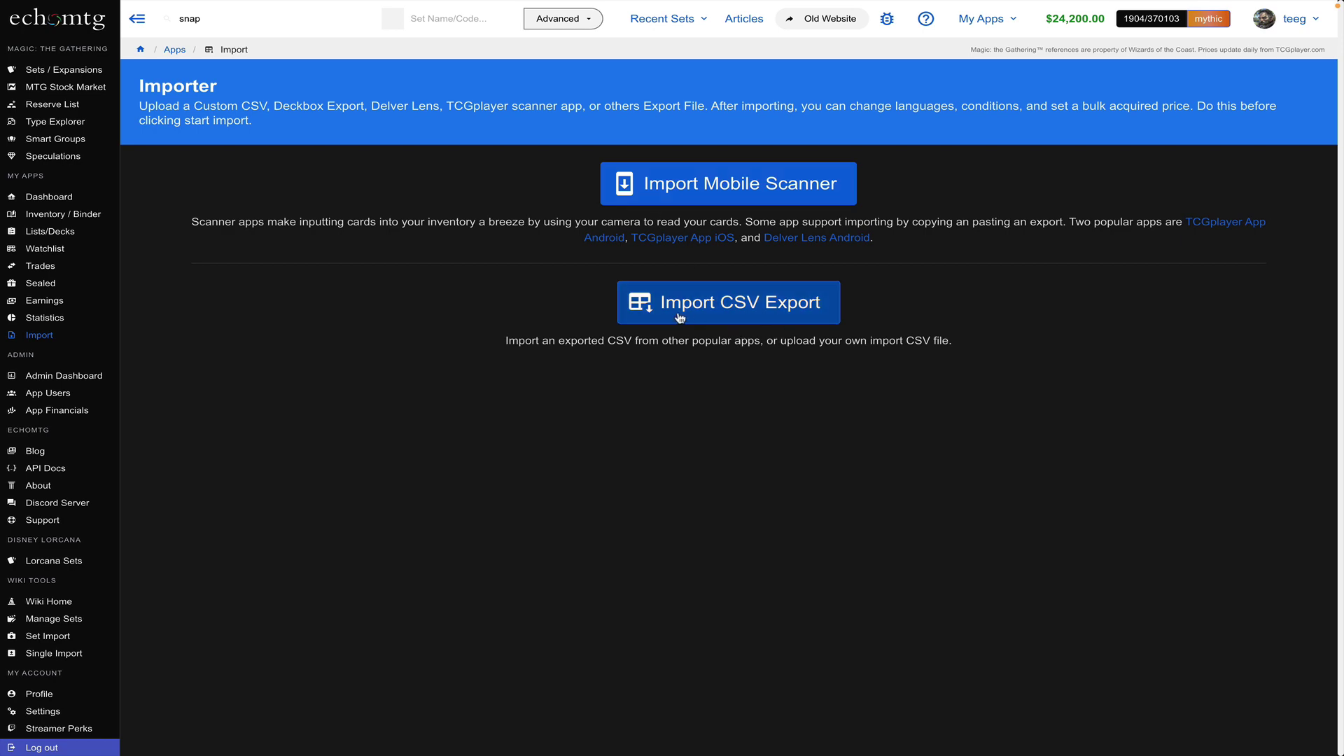
click(709, 304)
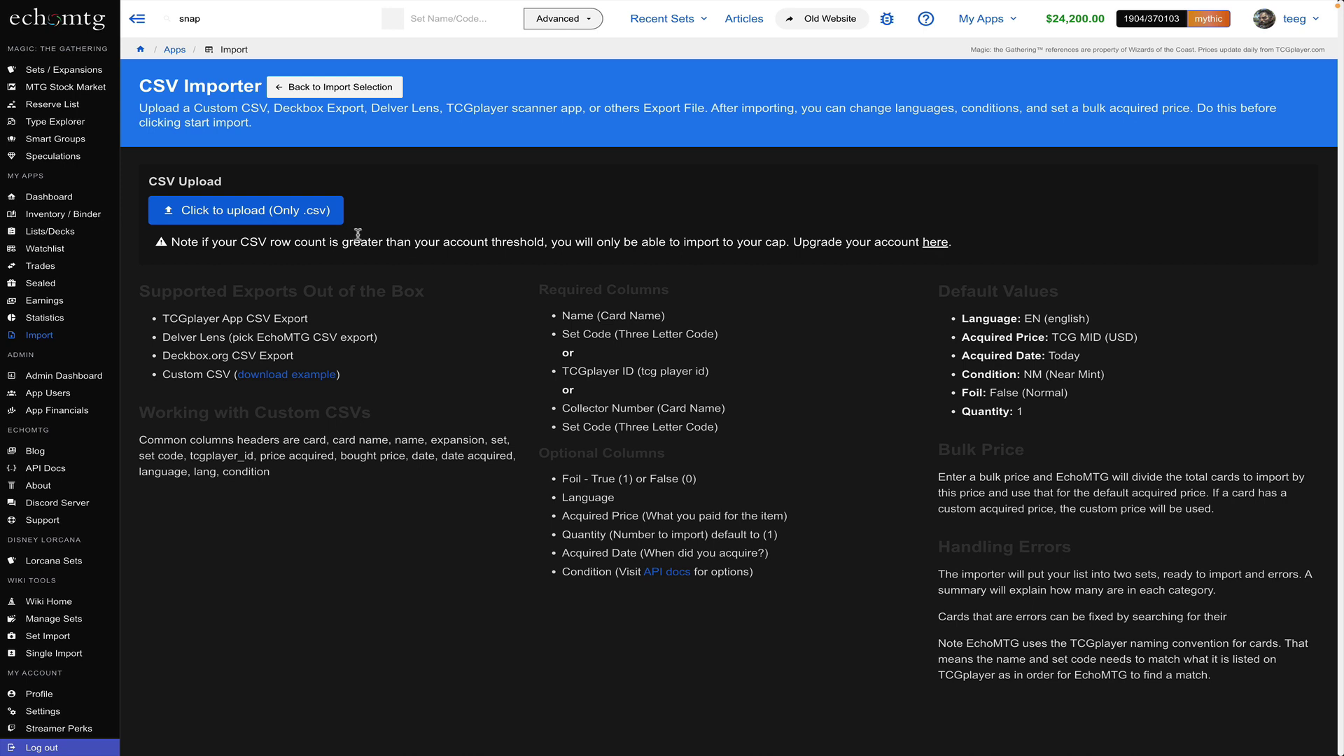
drag(549, 287, 662, 399)
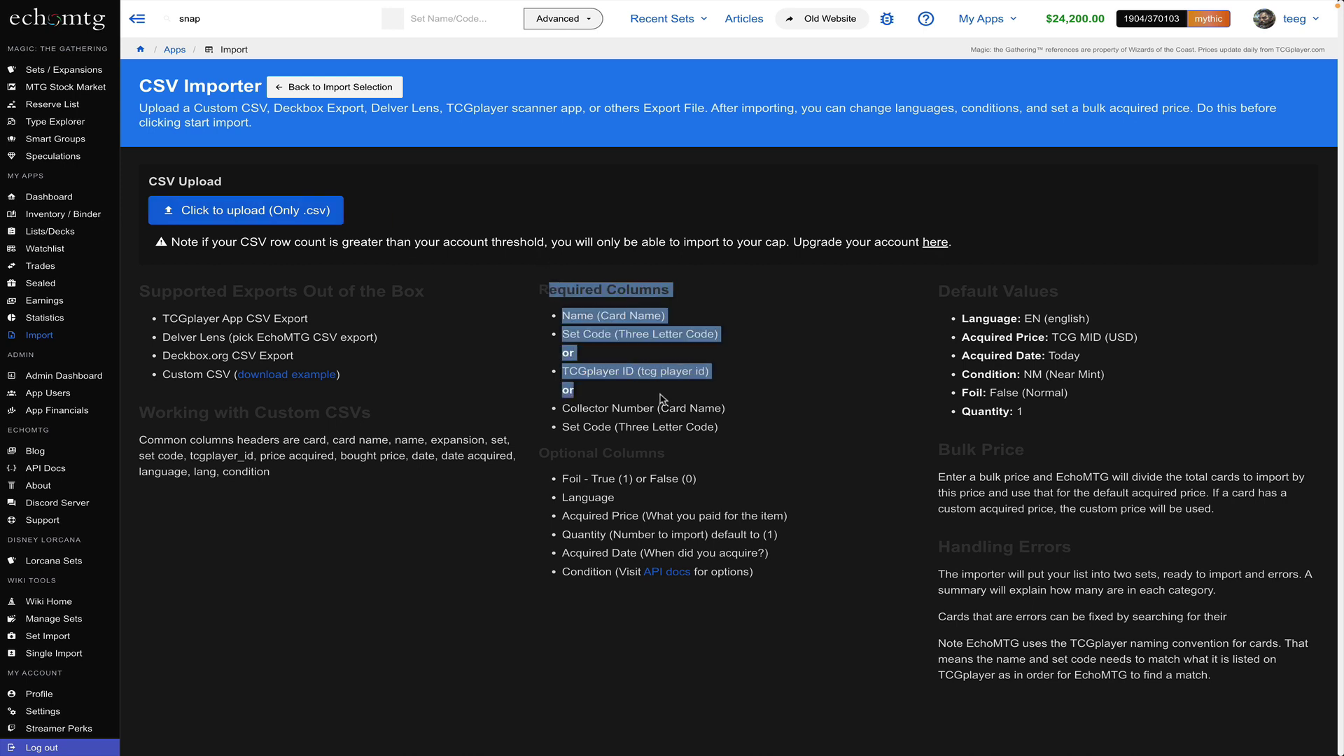
click(635, 373)
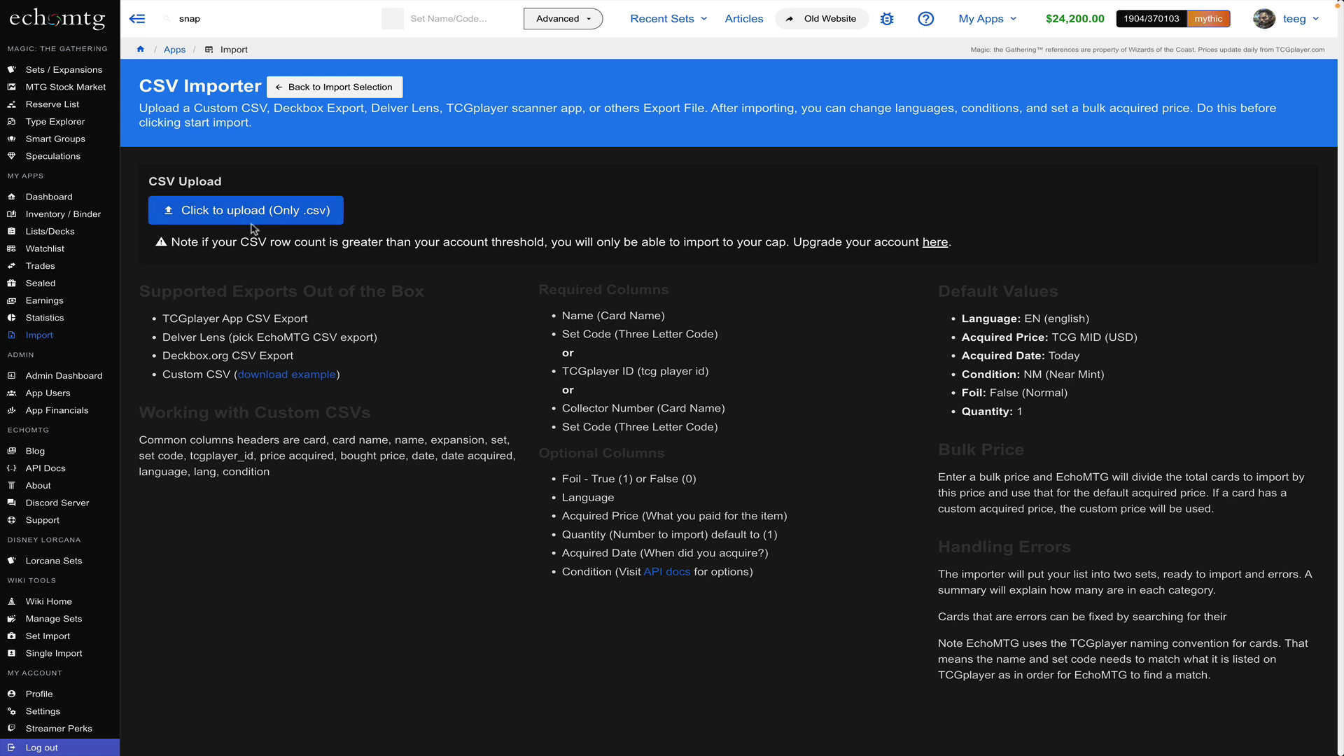
Leave the CSV importer and return to the inventory.
click(334, 92)
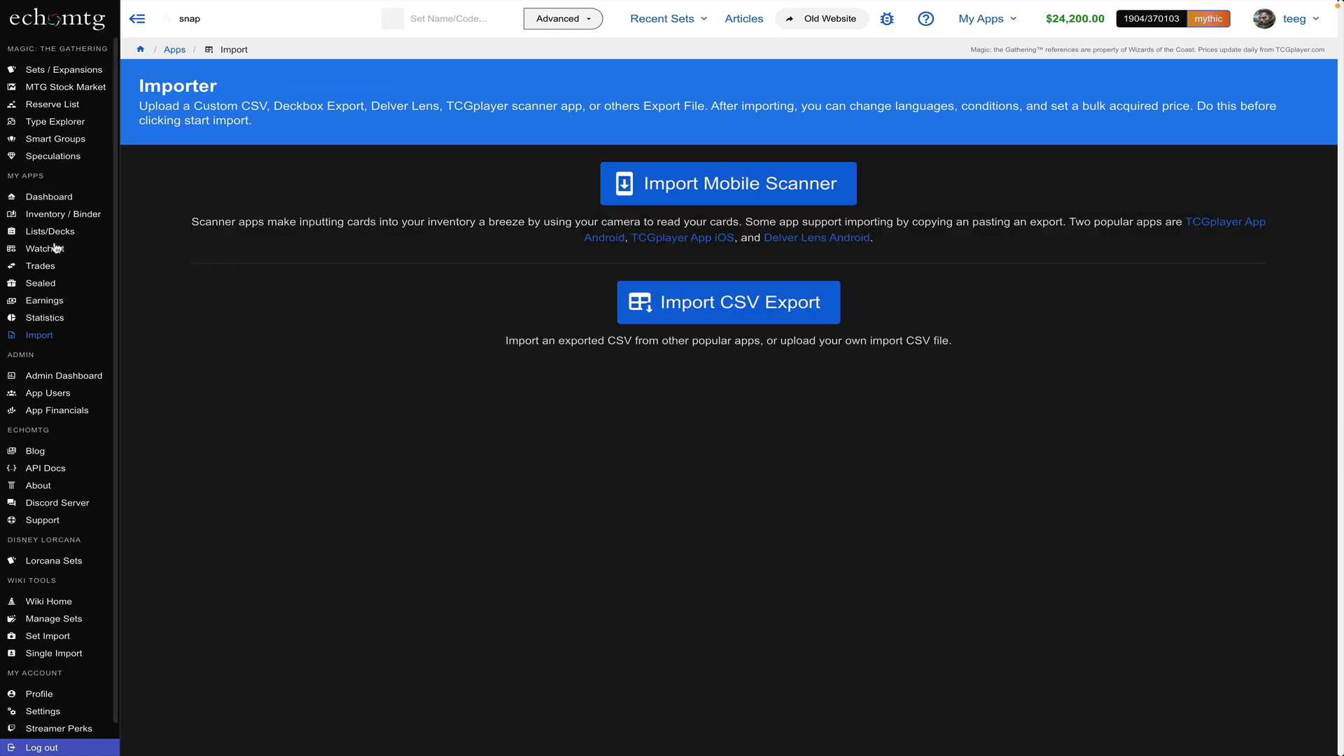
click(61, 215)
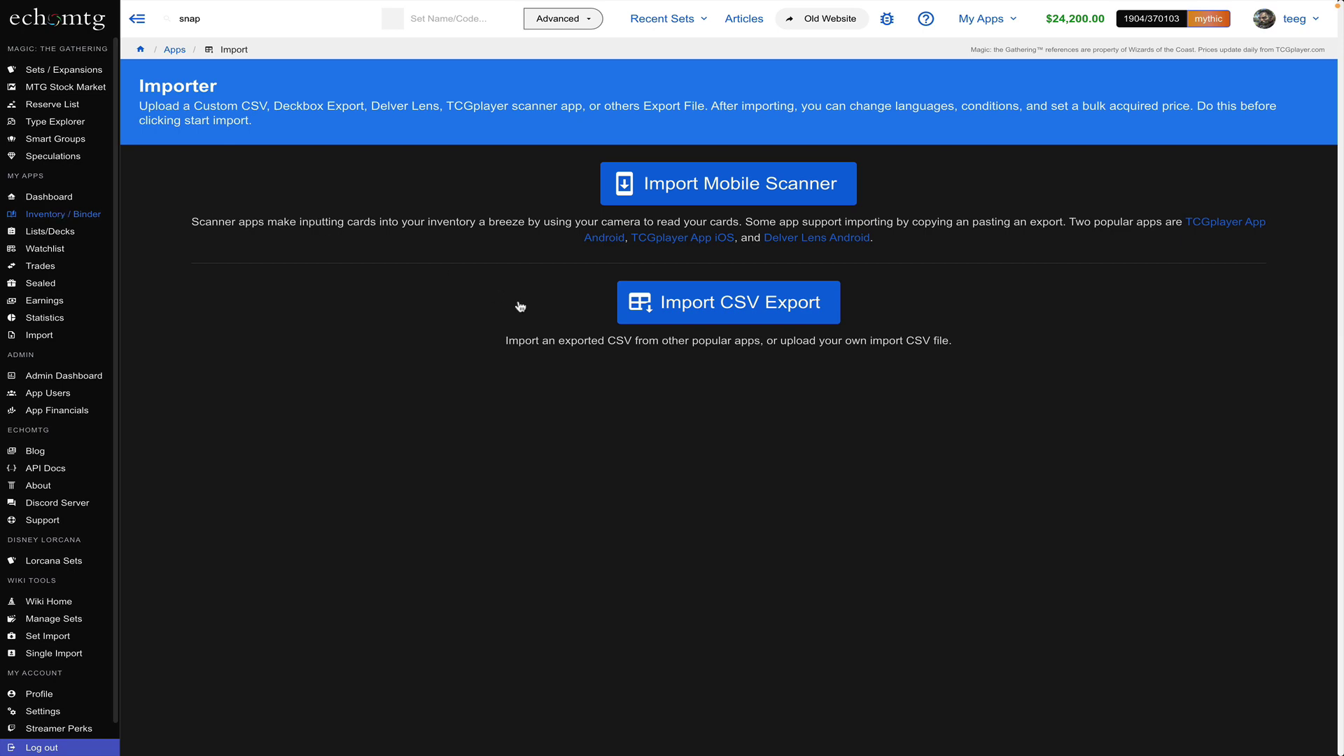